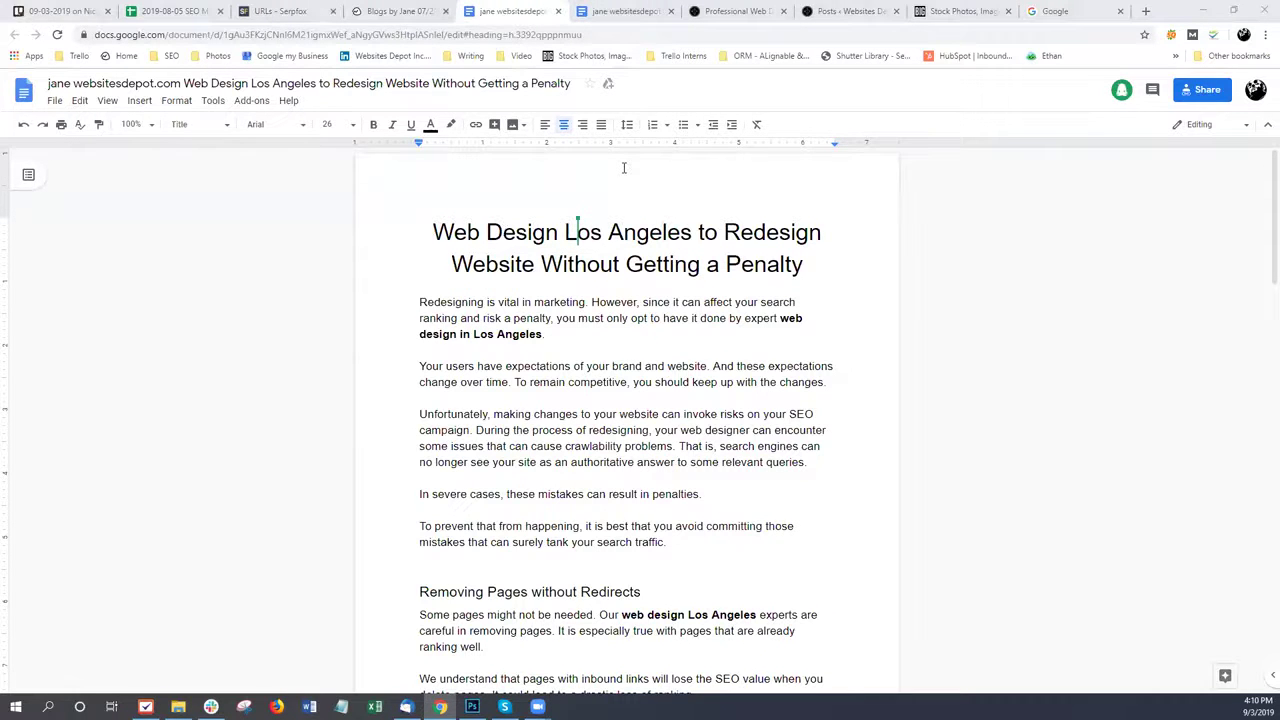
Create a new WordPress post and title it "Web Design Los Angeles to Redesign Website Without Getting a Penalty", copied from the Google Docs article
left_click(852, 12)
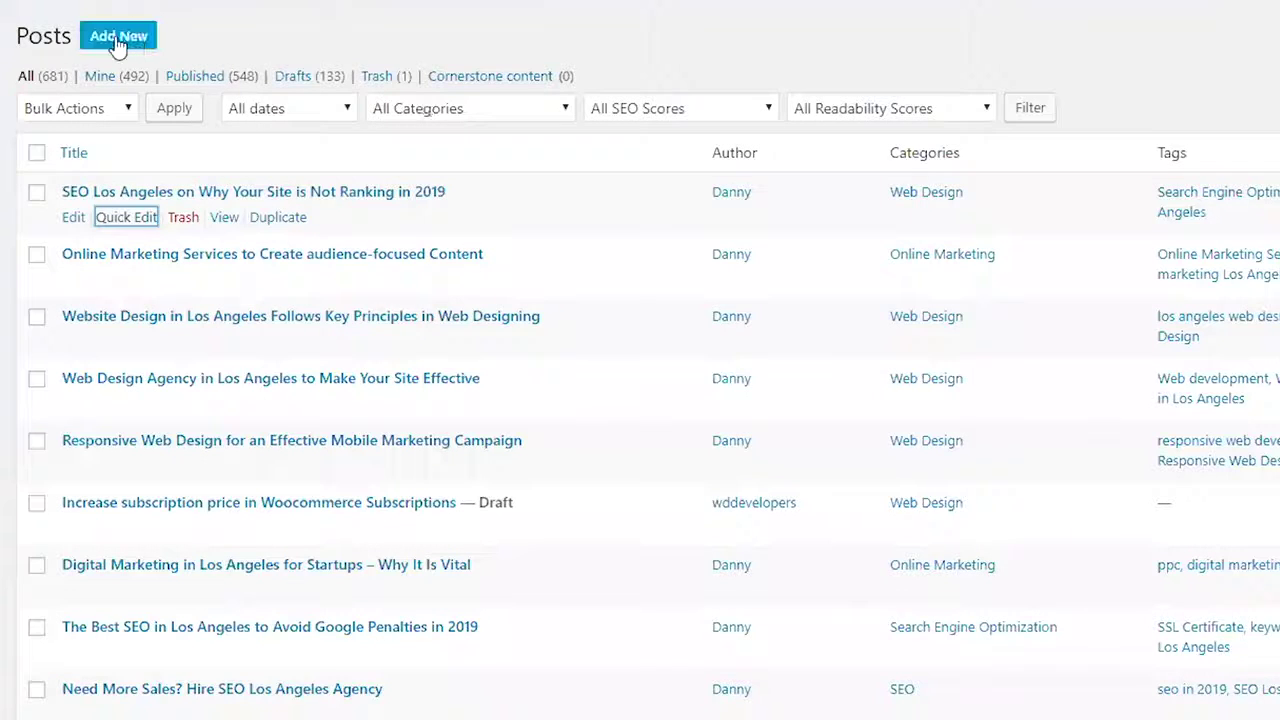
left_click(118, 45)
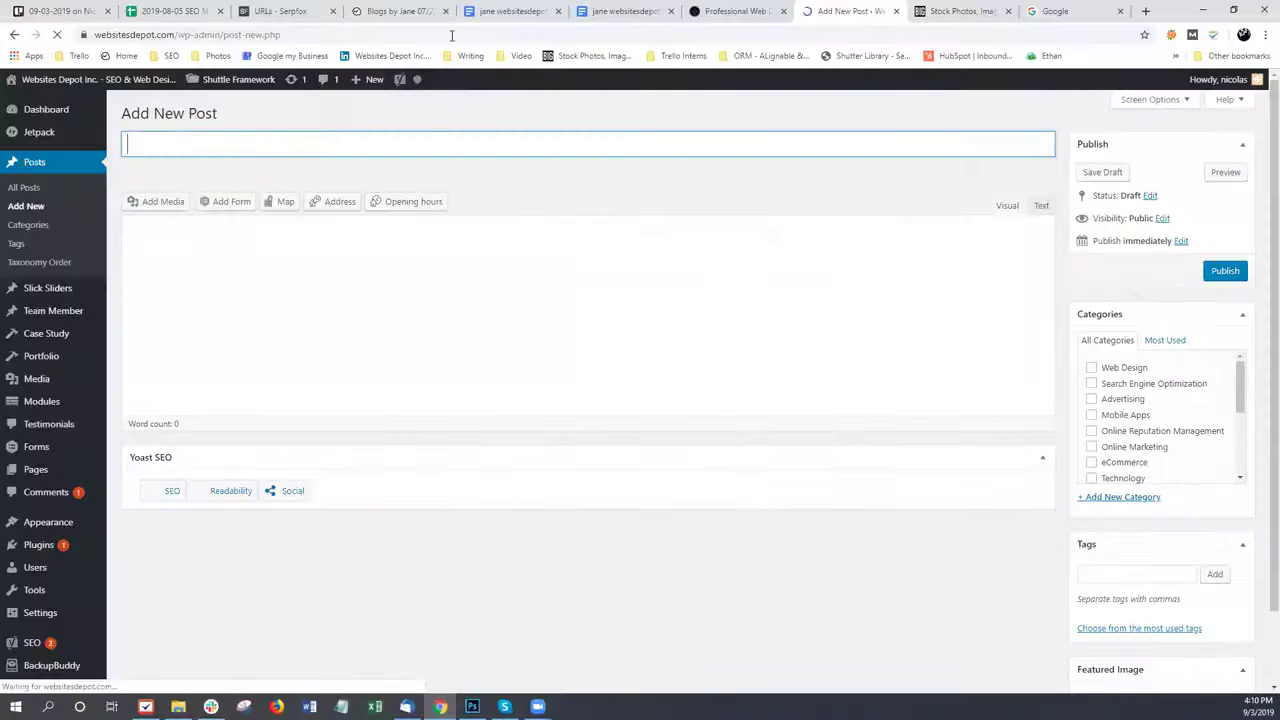
left_click(508, 11)
left_click_drag(432, 232, 830, 266)
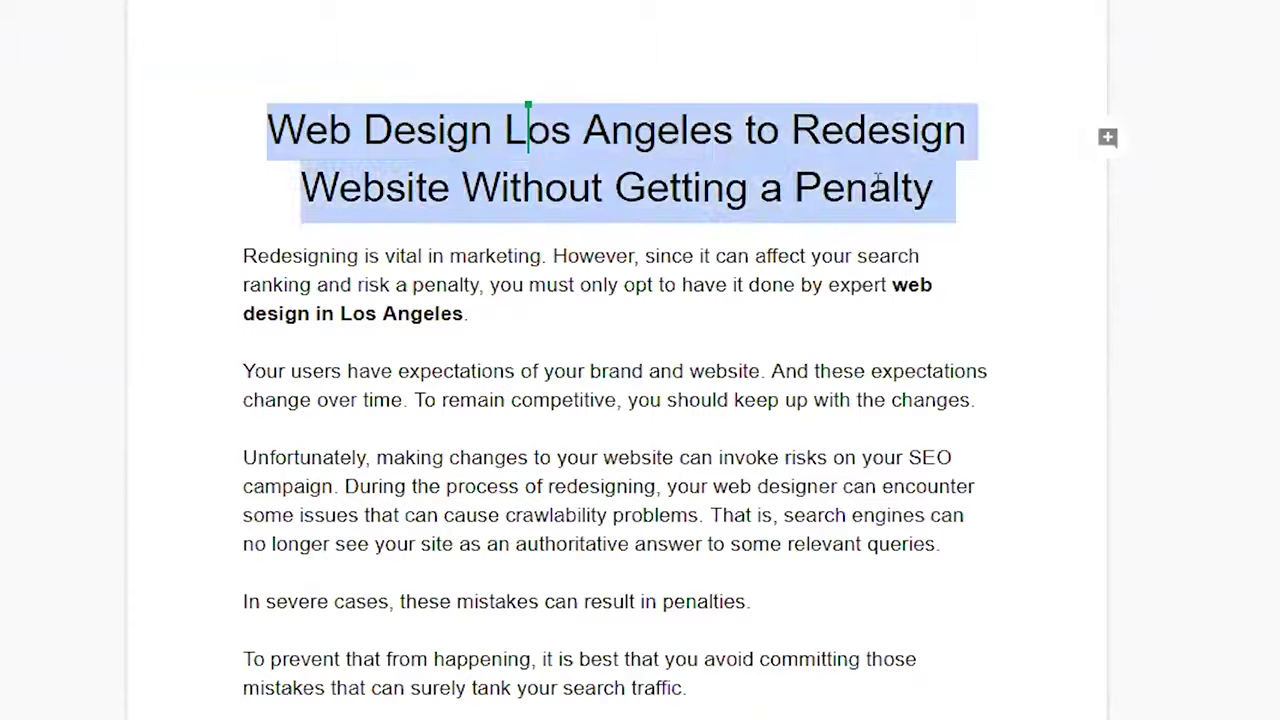
right_click(877, 180)
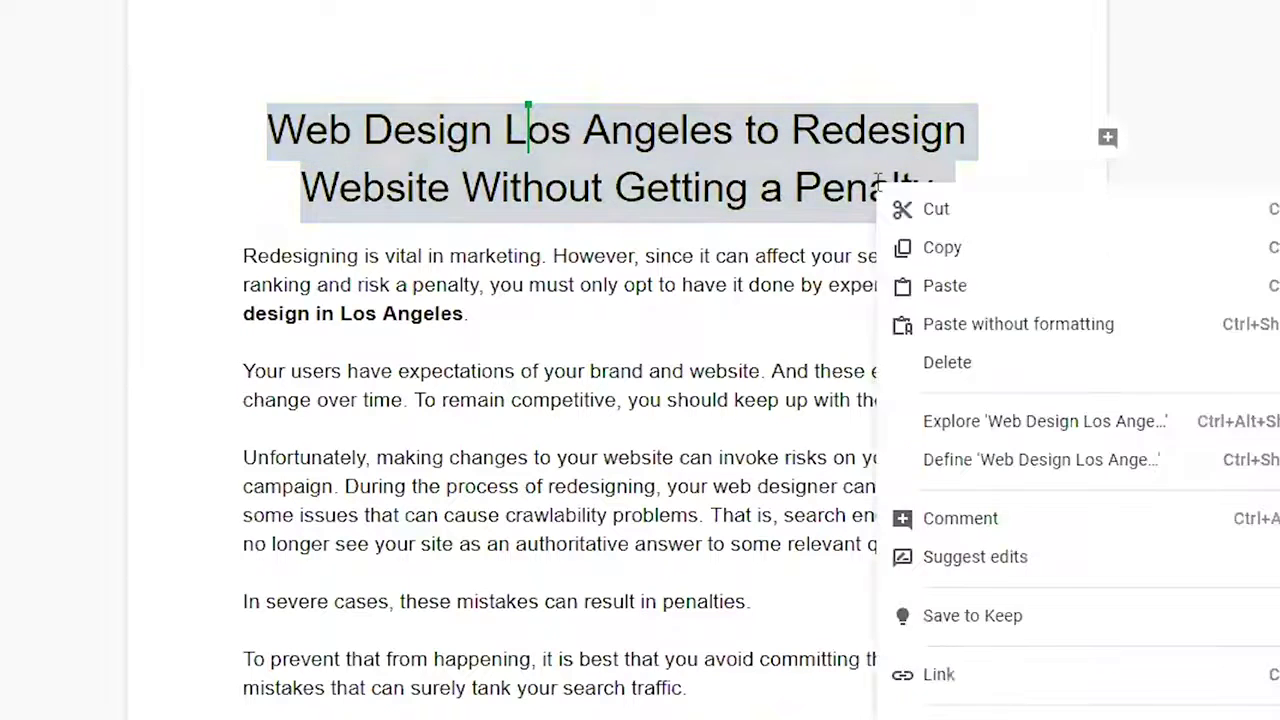
left_click(937, 246)
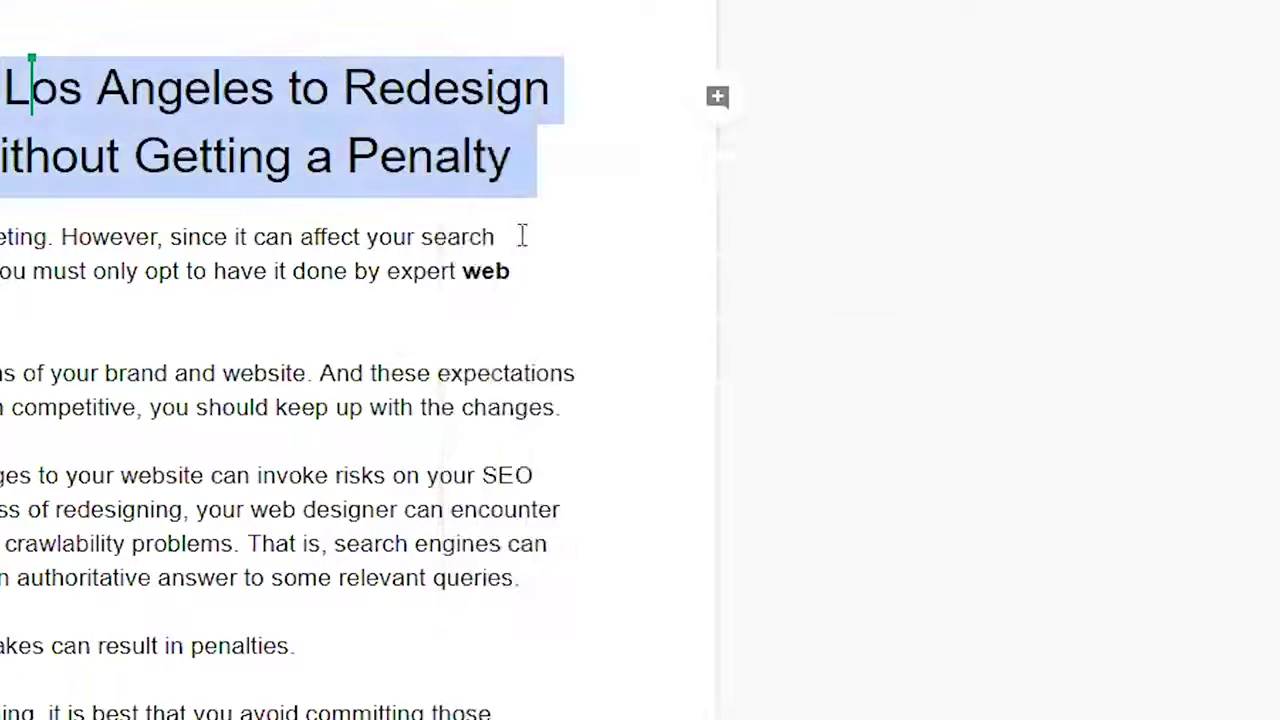
left_click(850, 11)
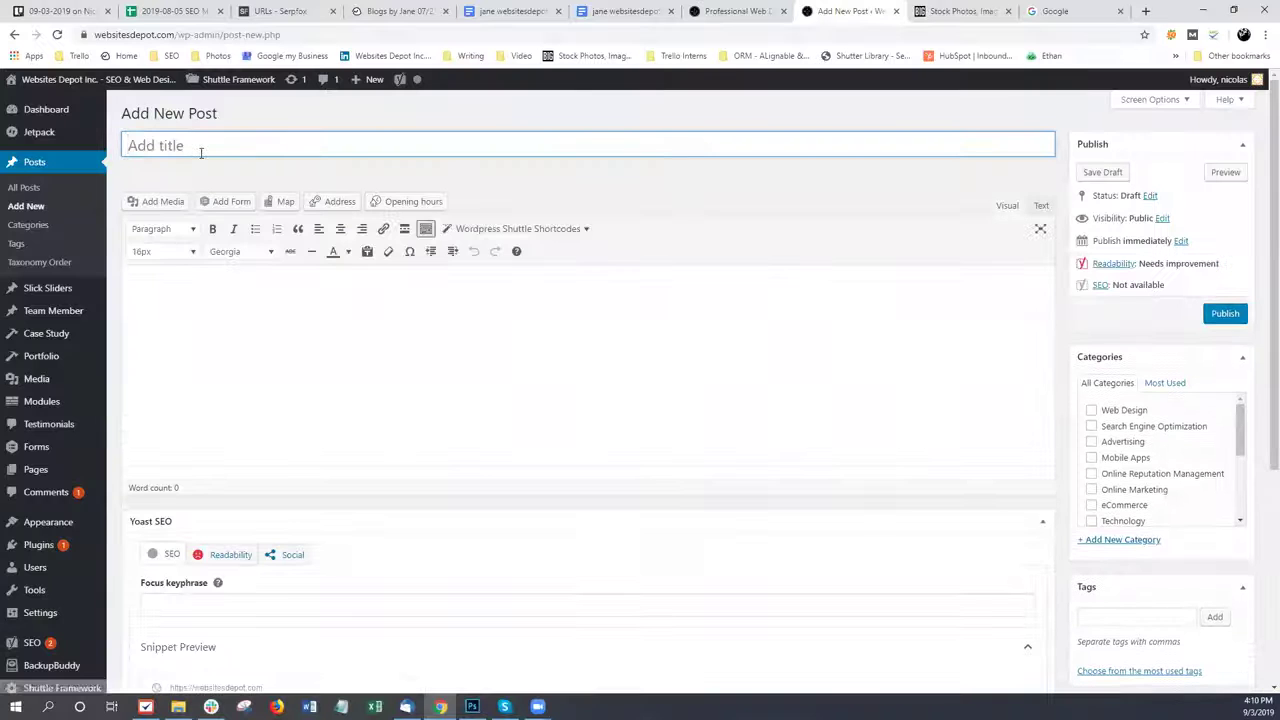
right_click(202, 153)
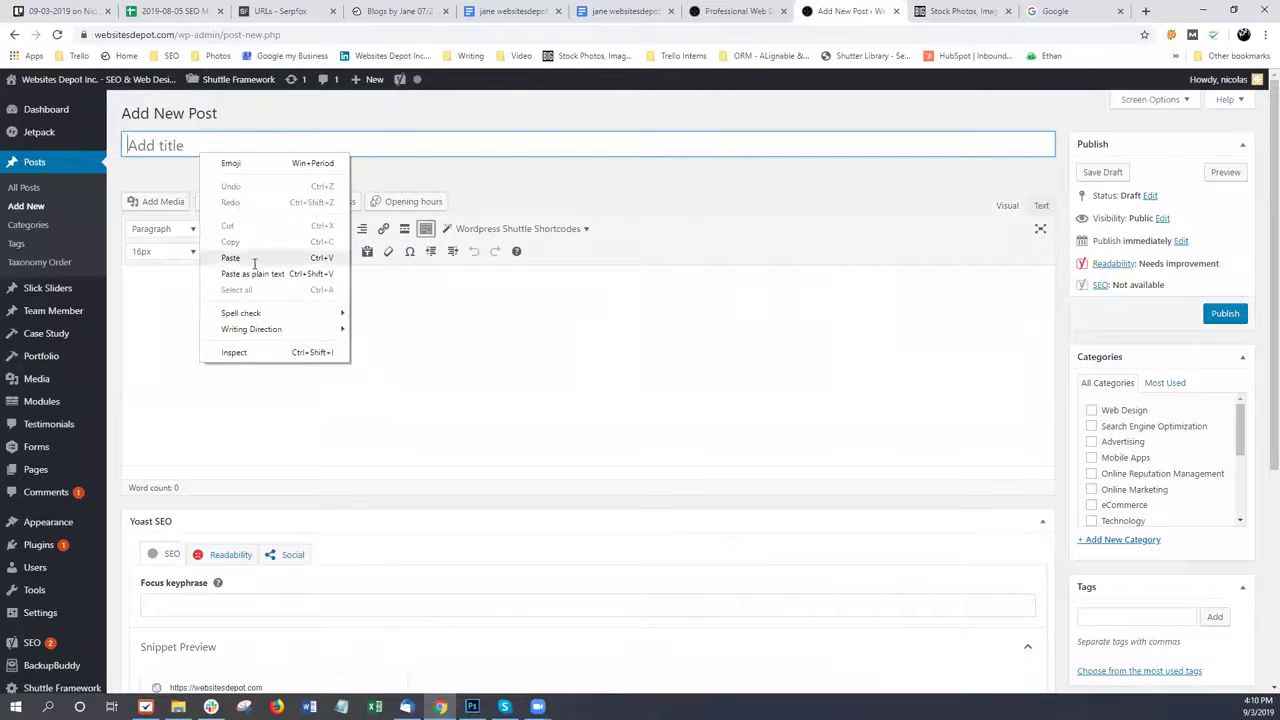
left_click(230, 258)
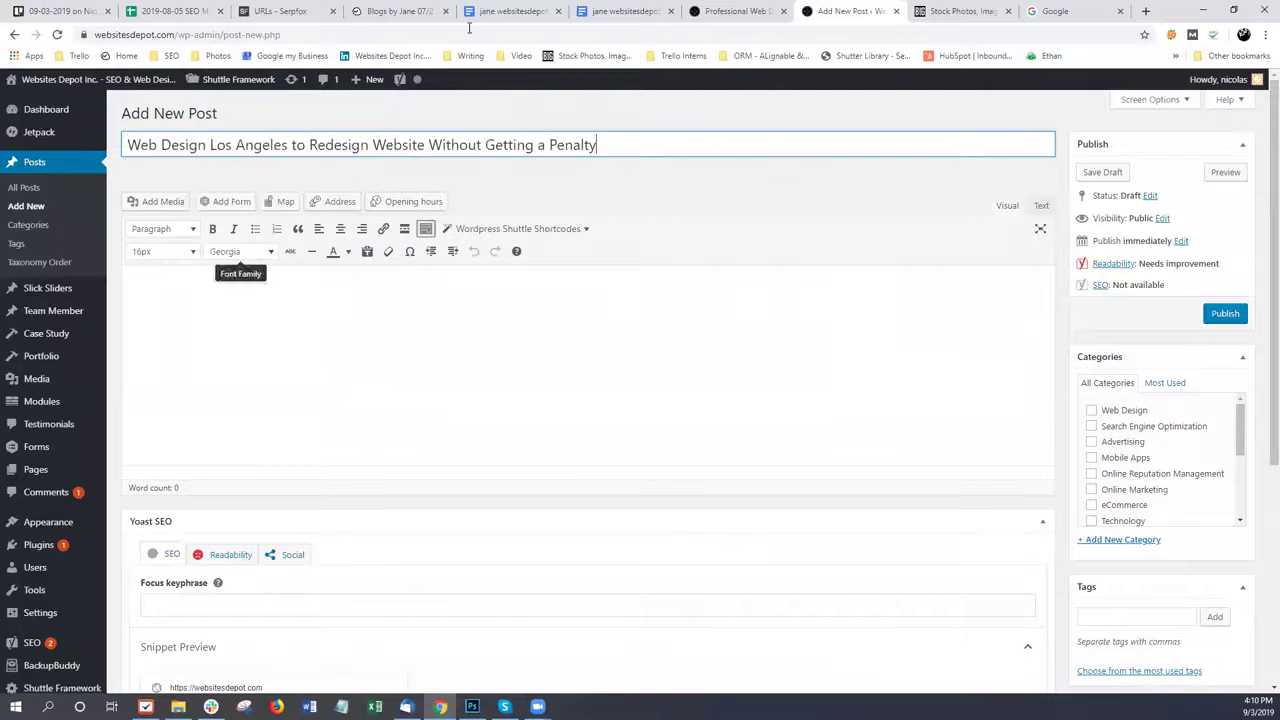
Copy the full article body below the title in the Google Docs document and paste it into the new post's content
left_click(510, 11)
right_click(525, 318)
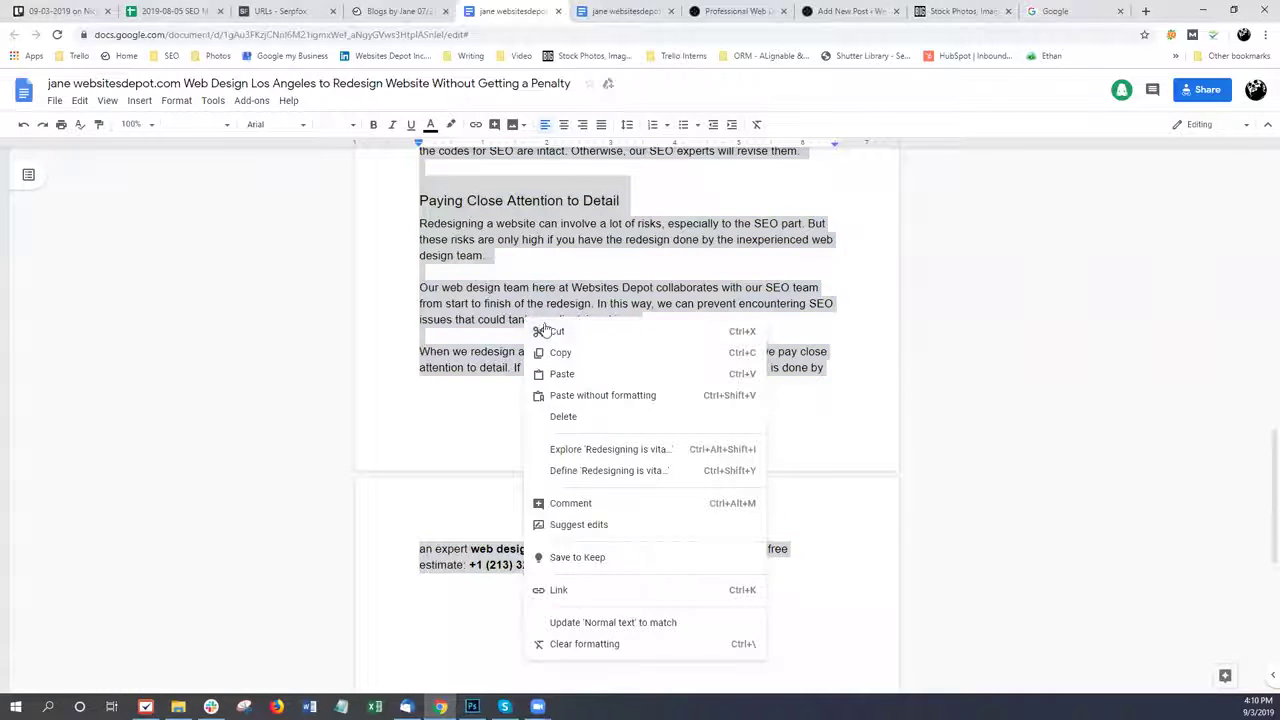
left_click(552, 347)
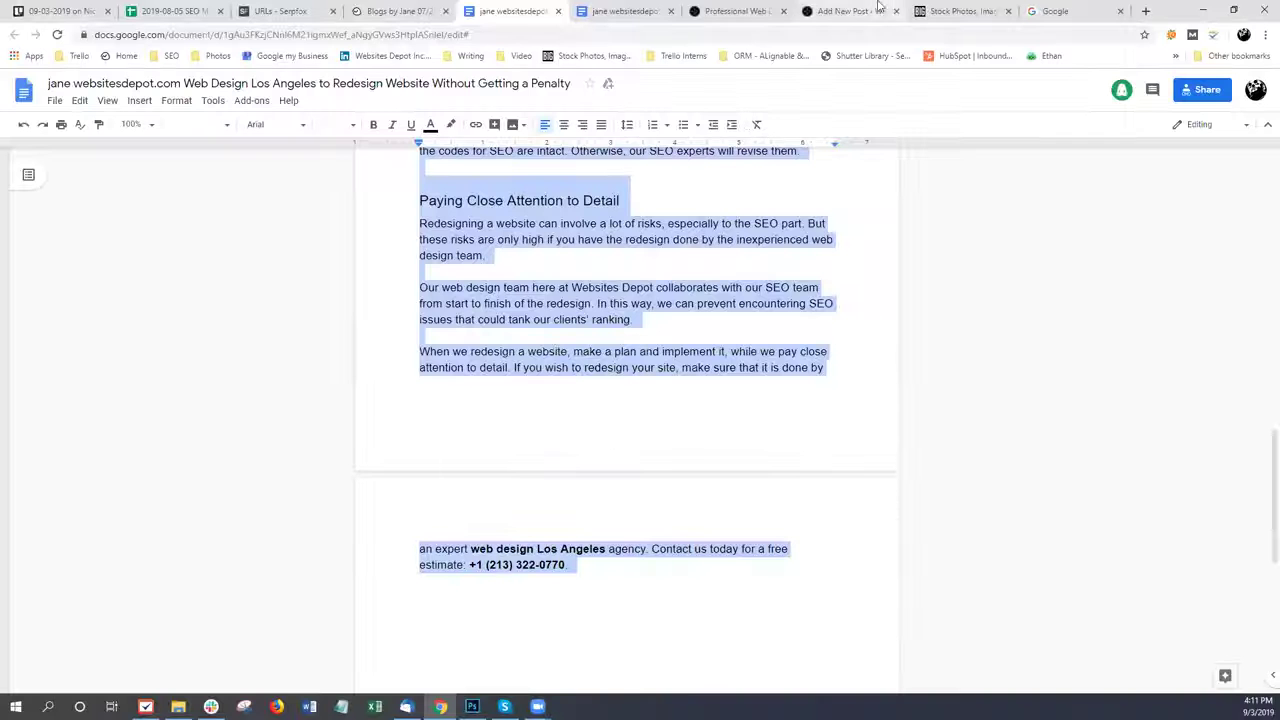
left_click(879, 8)
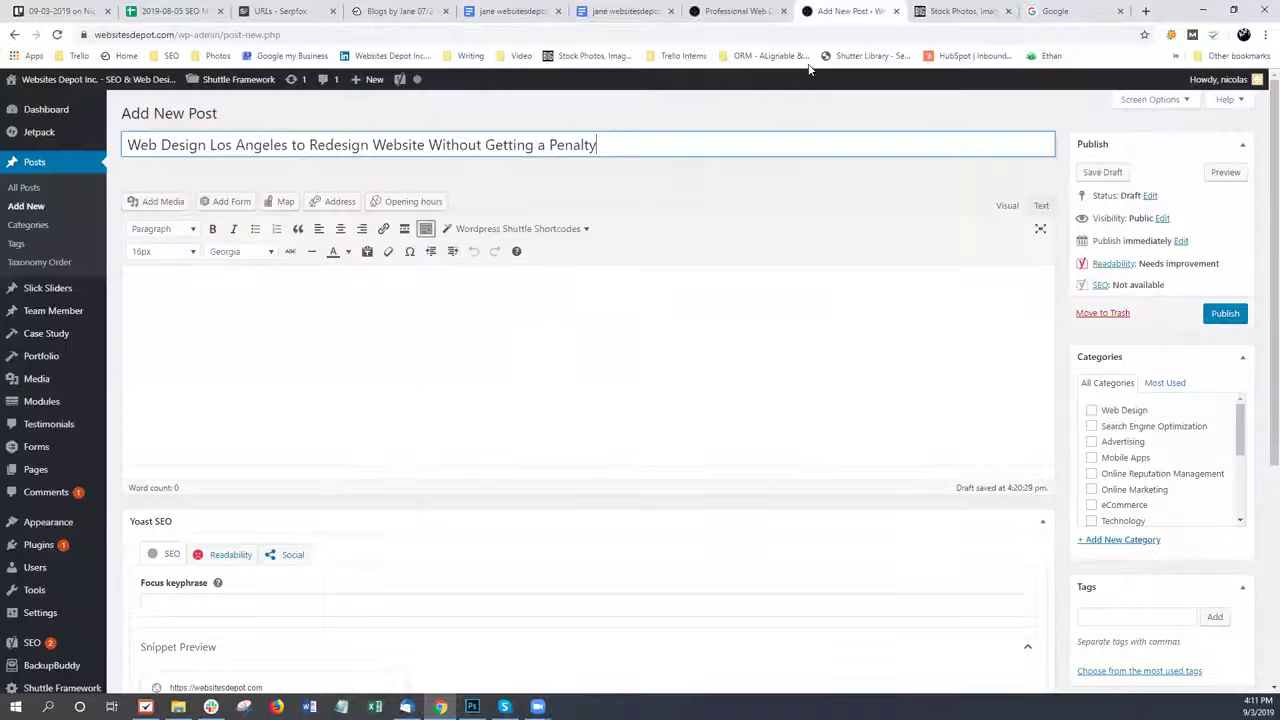
right_click(458, 301)
left_click(490, 406)
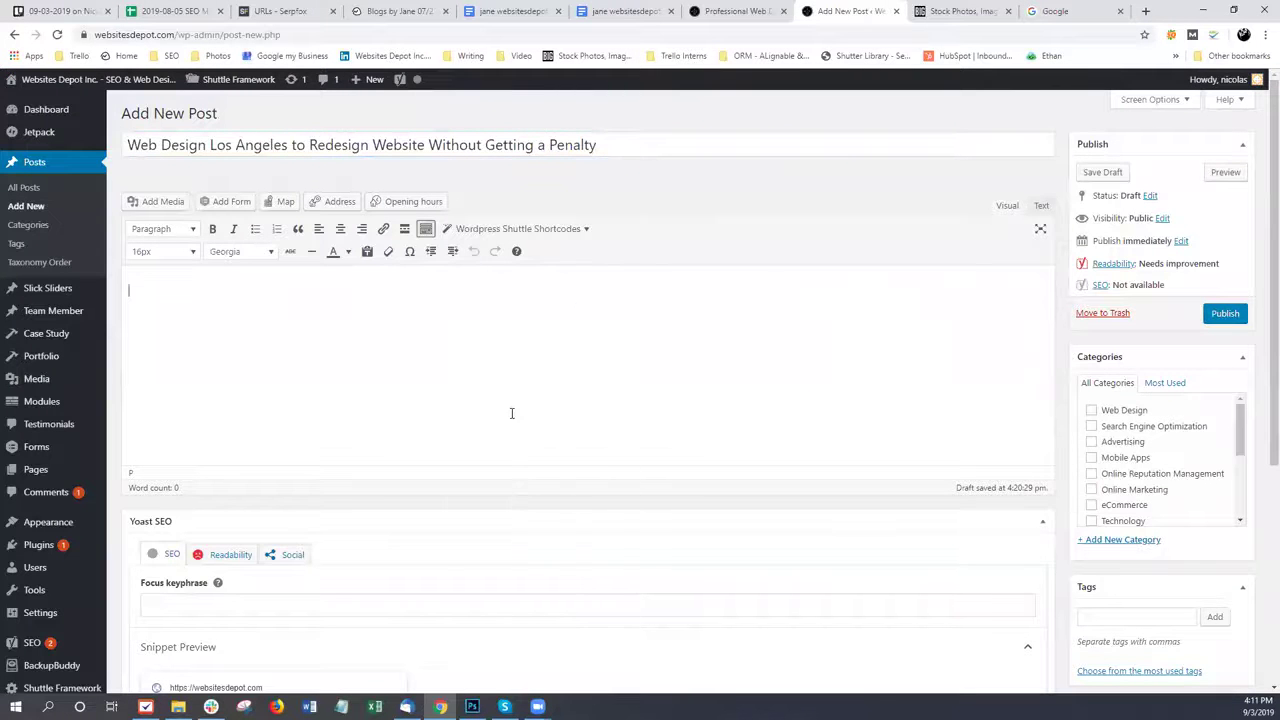
Remove the extra blank lines between the paragraphs and headings throughout the pasted post content
scroll(426, 437, "down", 3)
scroll(426, 437, "down", 1)
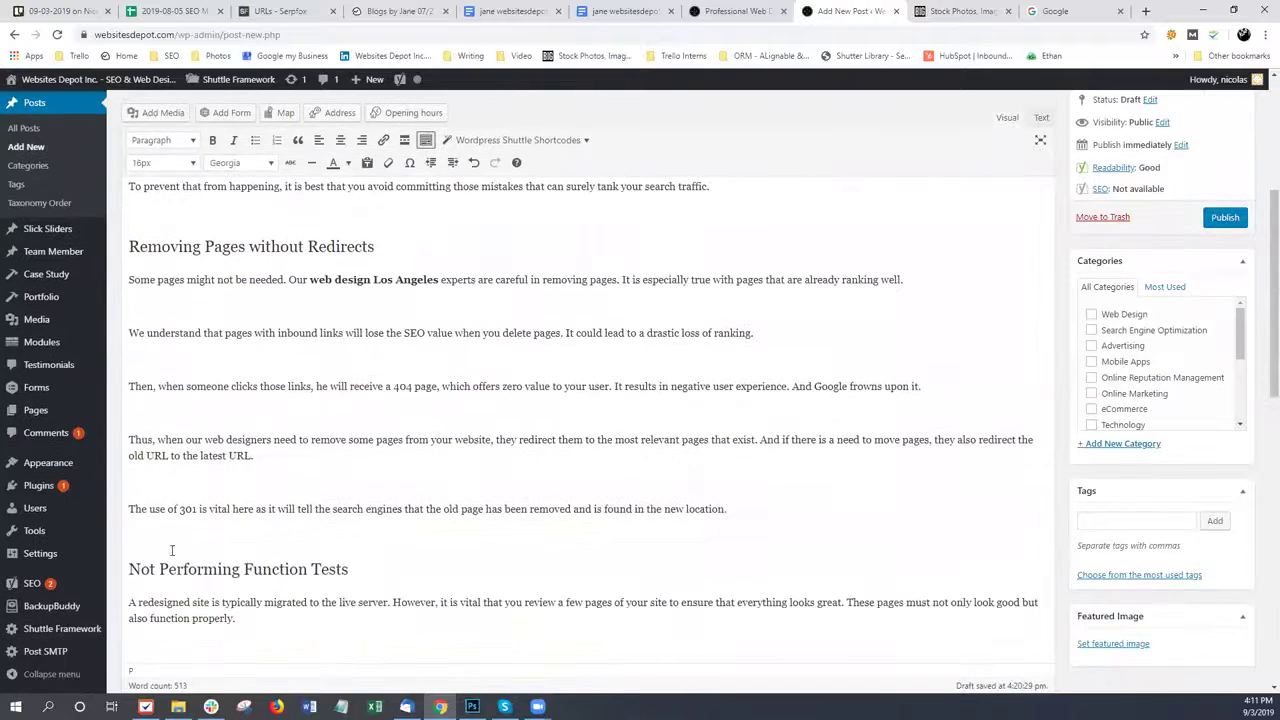
scroll(243, 513, "down", 4)
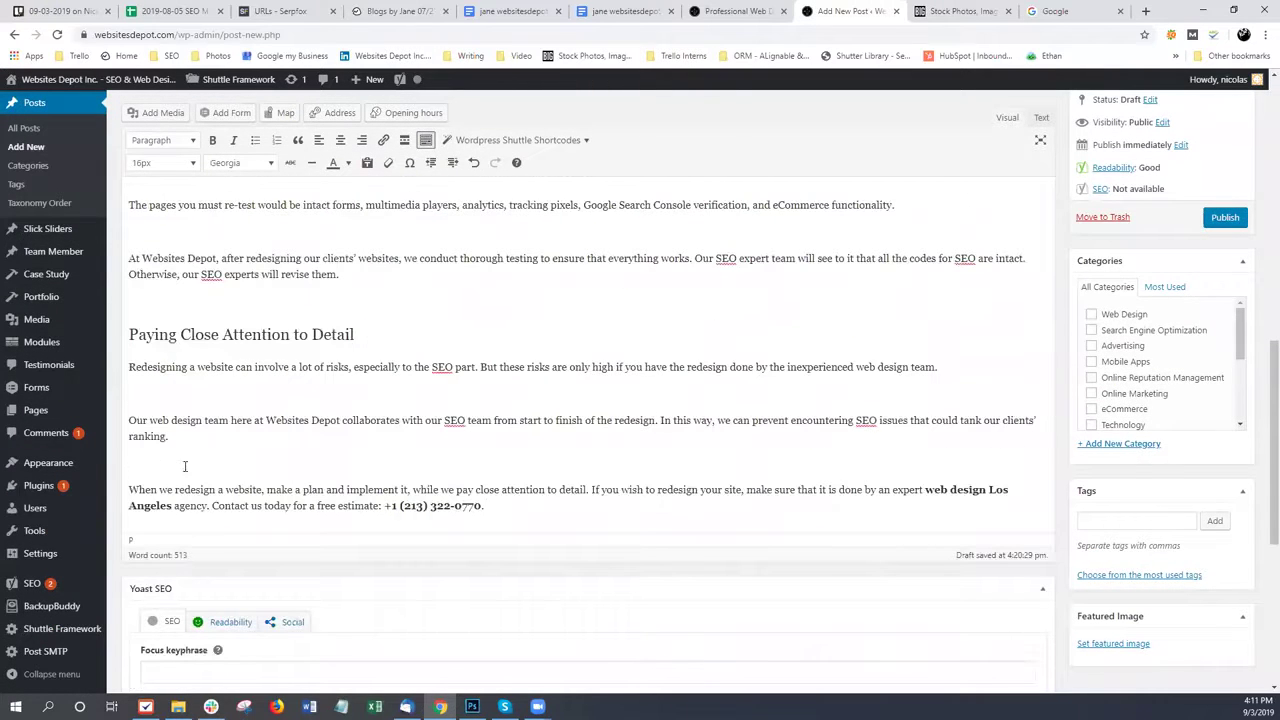
key("BackSpace")
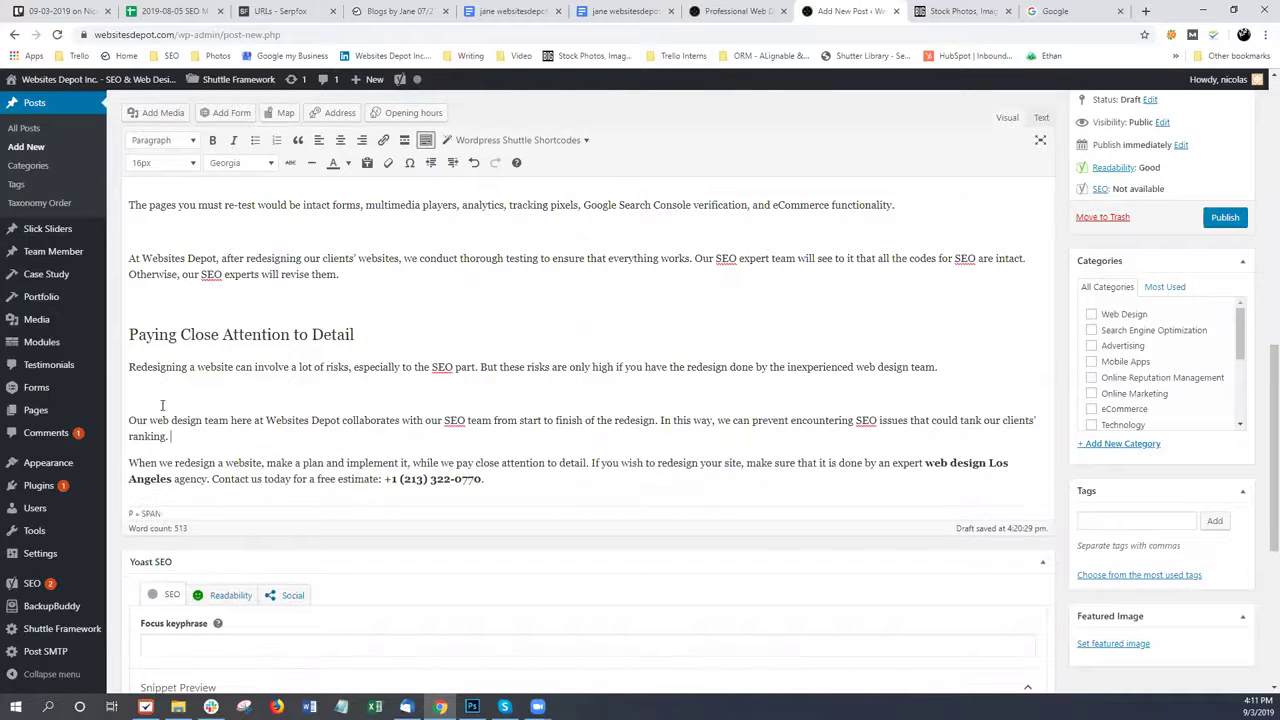
left_click(166, 385)
key("BackSpace")
key("BackSpace")
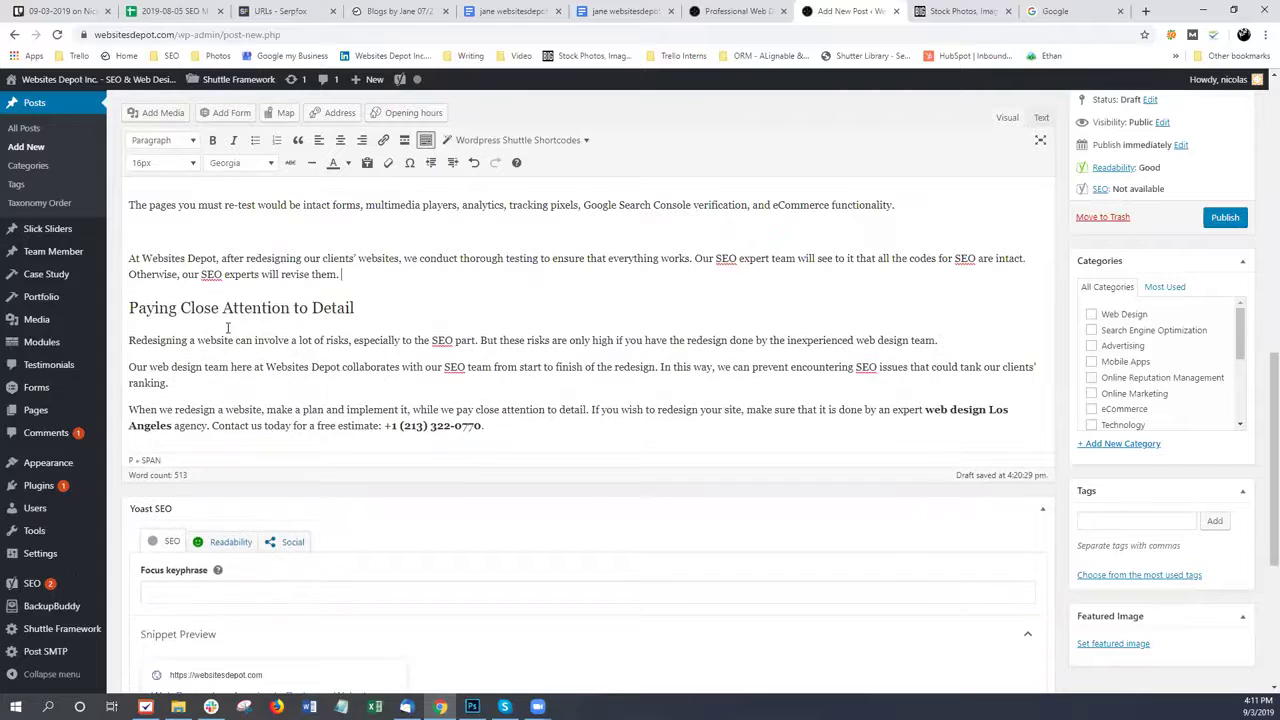
scroll(148, 375, "up", 1)
key("BackSpace")
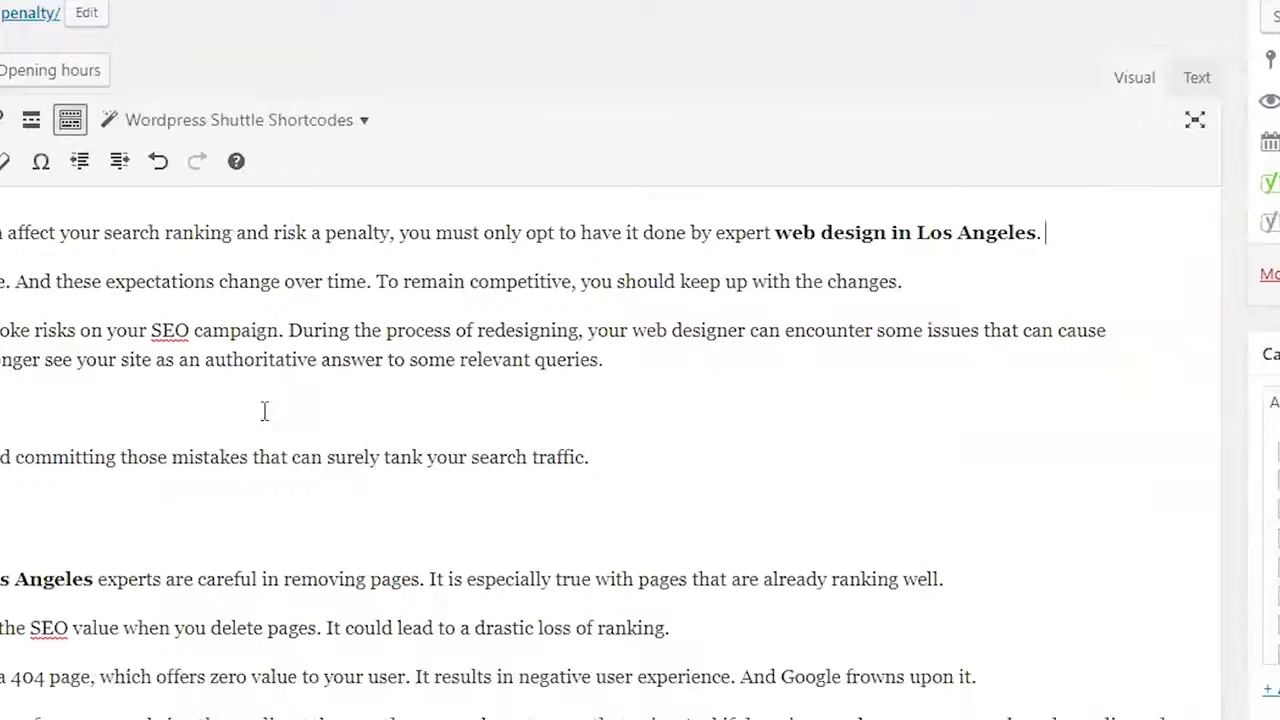
left_click_drag(776, 232, 1036, 232)
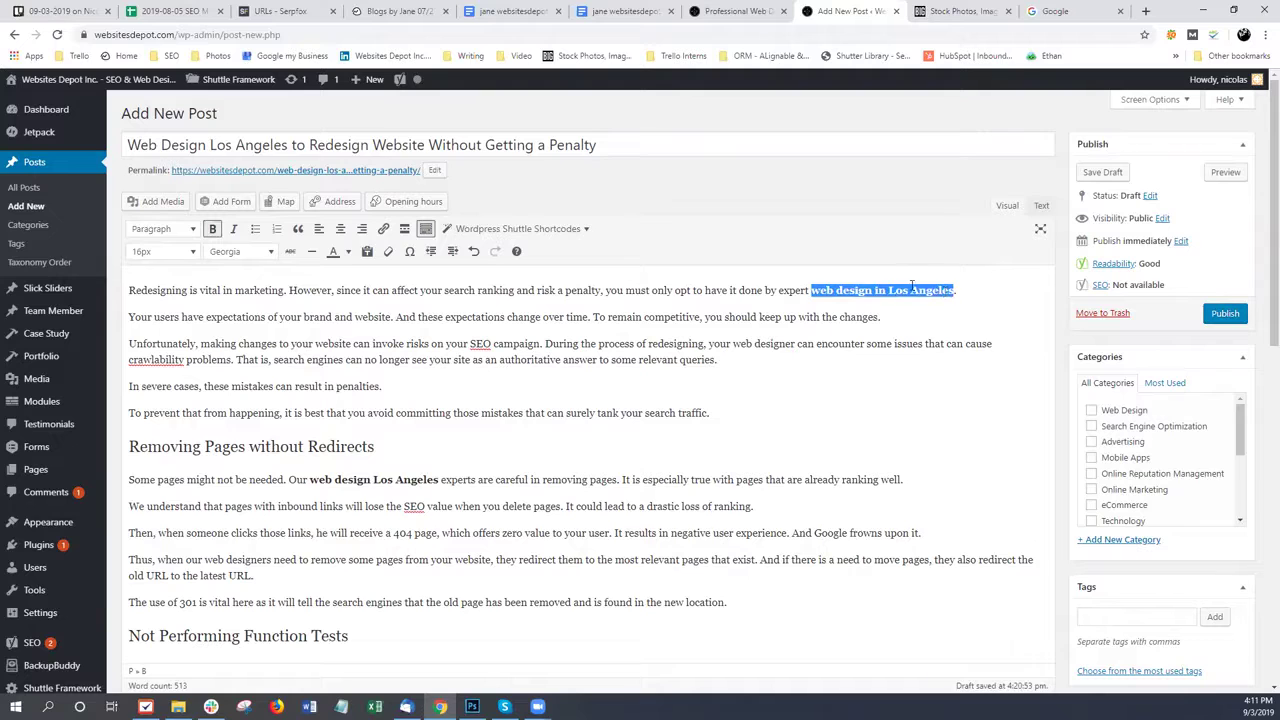
left_click(888, 316)
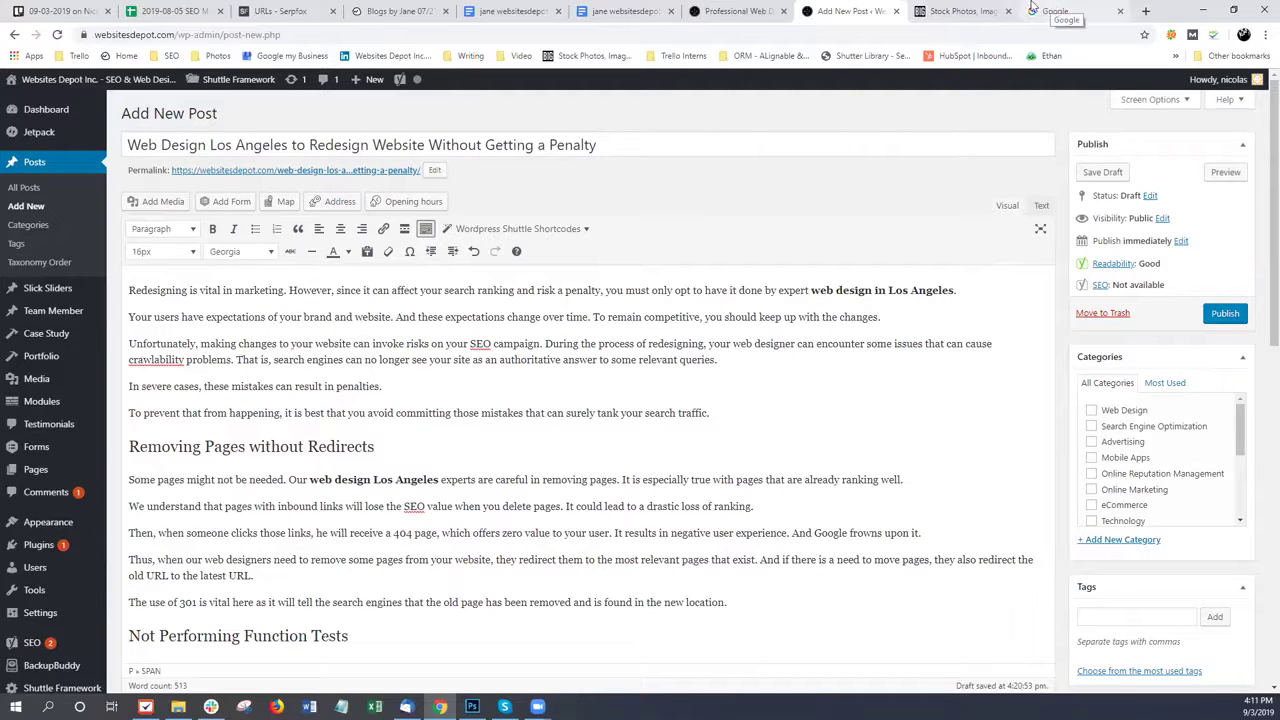
left_click(1058, 12)
type("site")
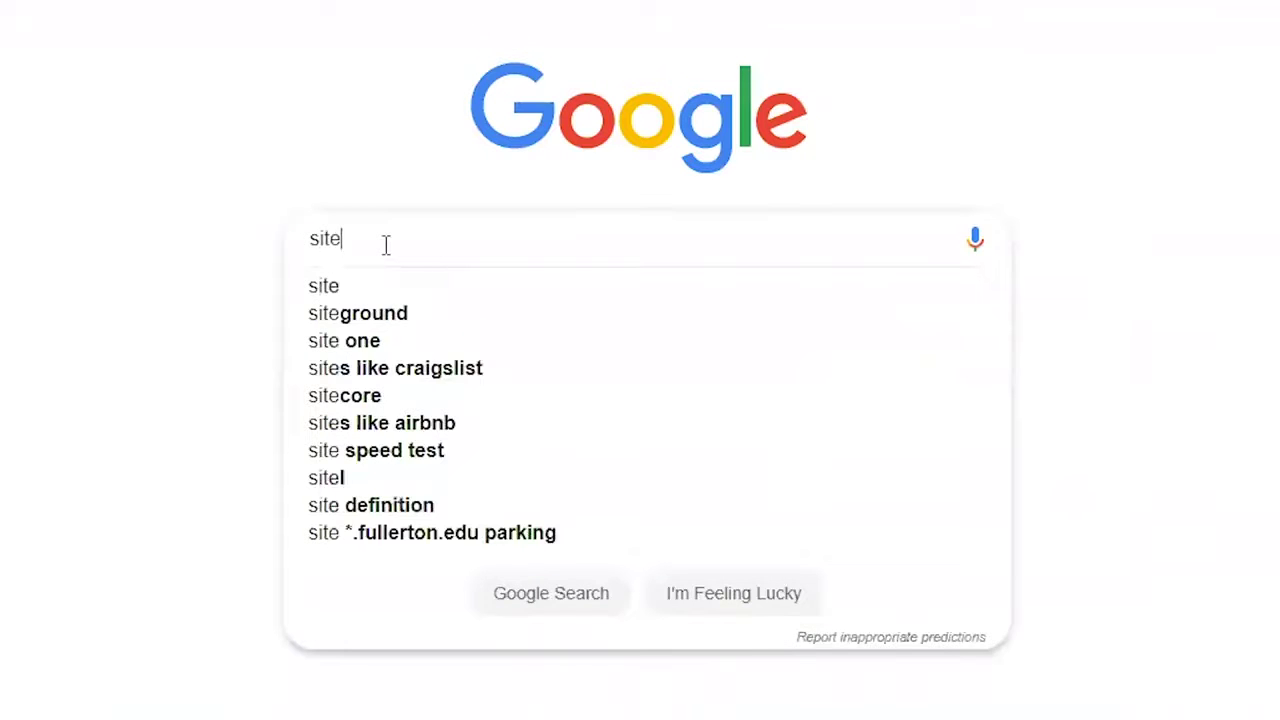
type(":")
key("ctrl+v")
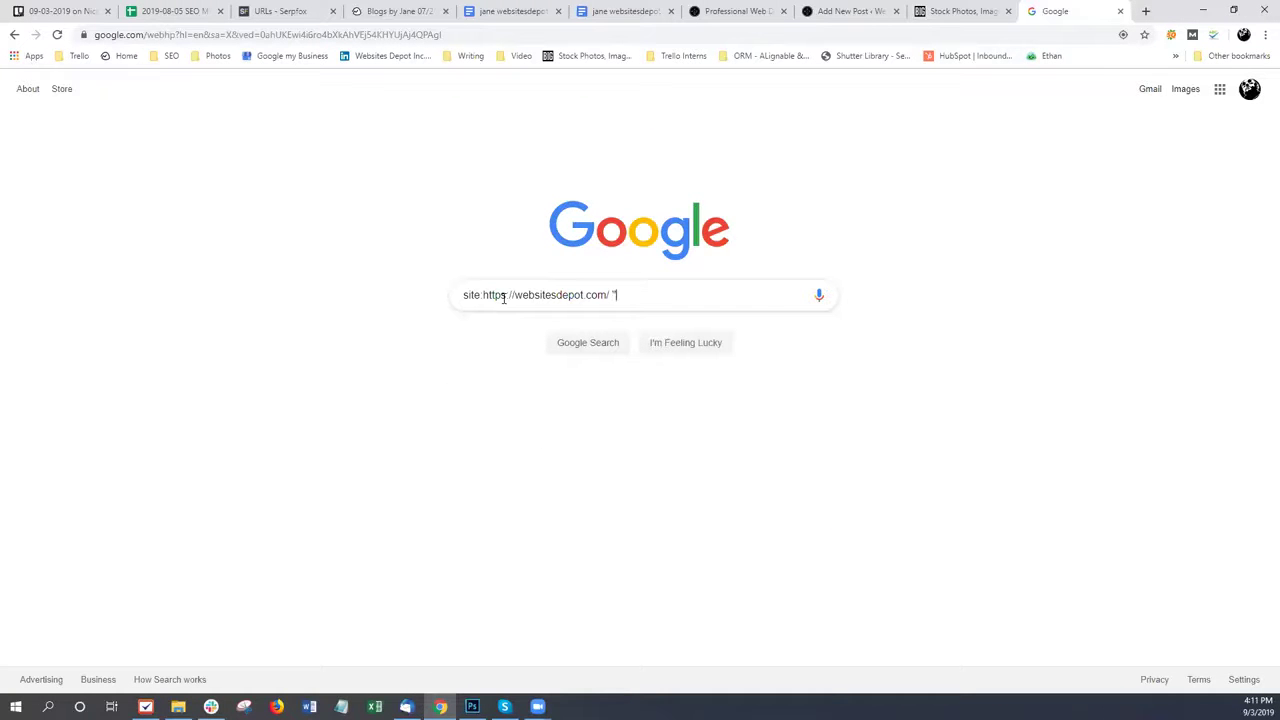
Copy "web design in Los Angeles" from the document's first paragraph and run the Google site search for that phrase in quotes
left_click(488, 14)
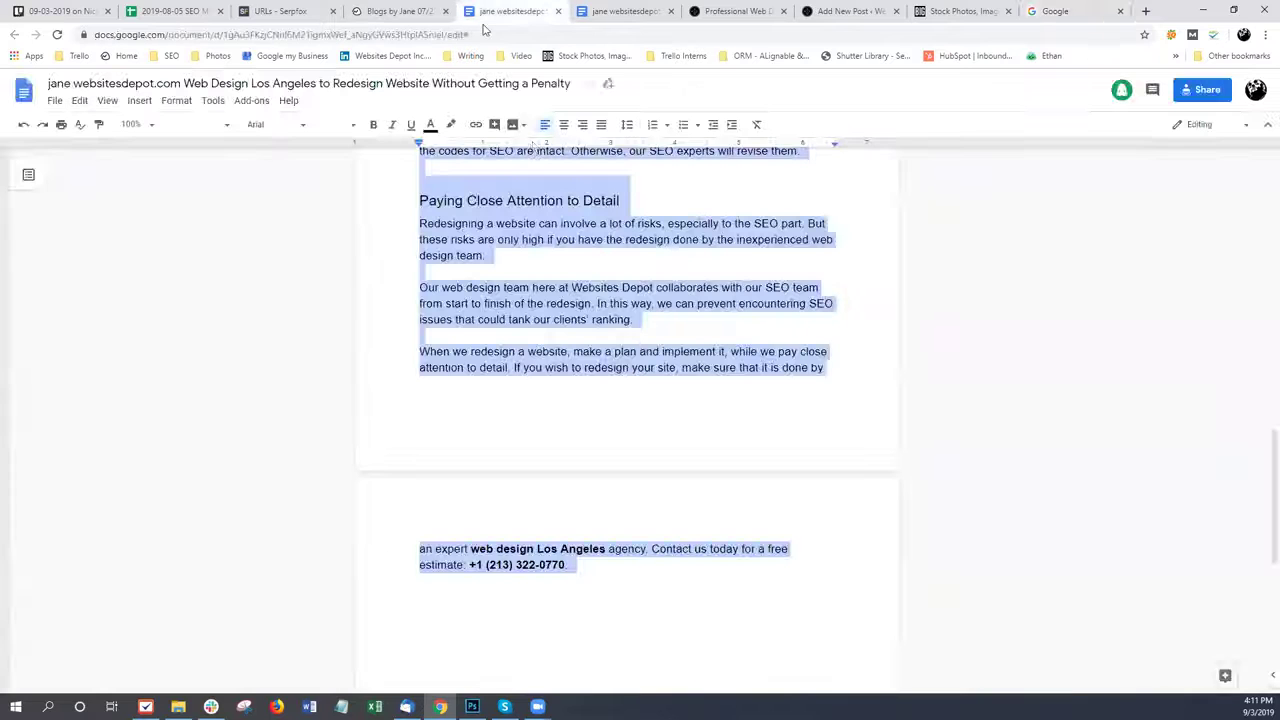
scroll(700, 242, "up", 10)
scroll(700, 242, "up", 3)
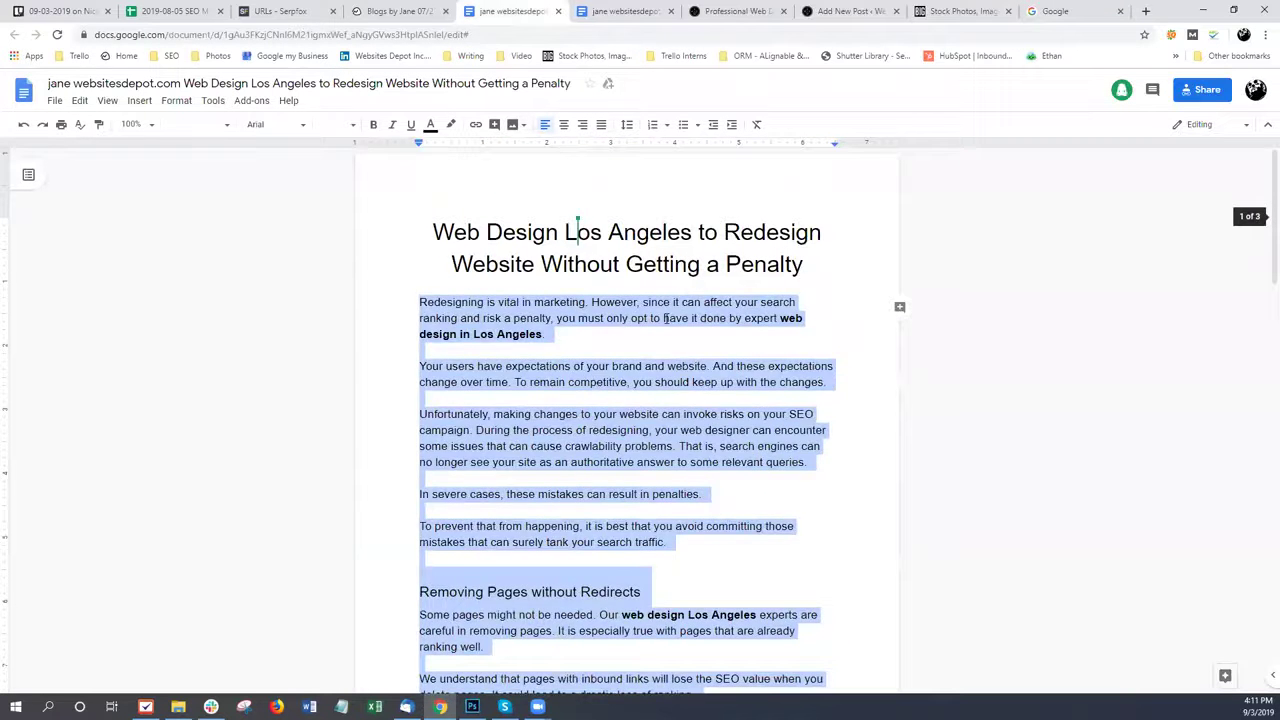
left_click(663, 318)
left_click_drag(781, 321, 543, 333)
right_click(486, 334)
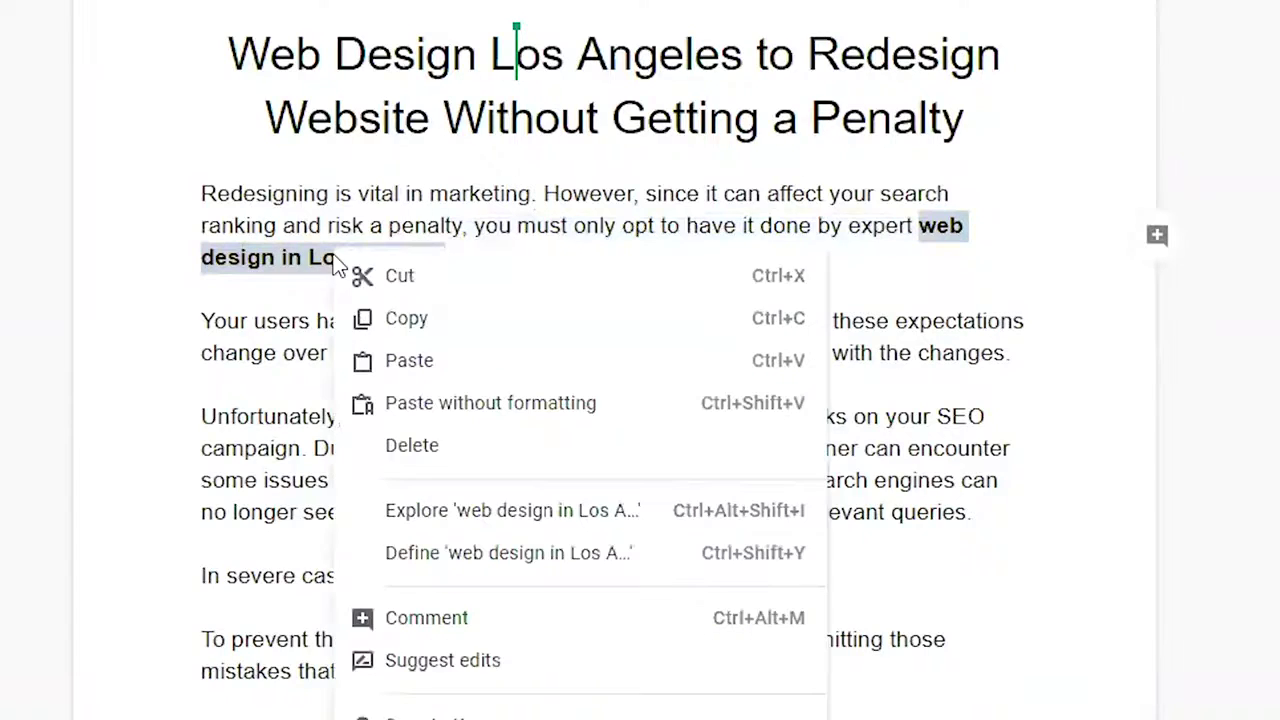
left_click(428, 326)
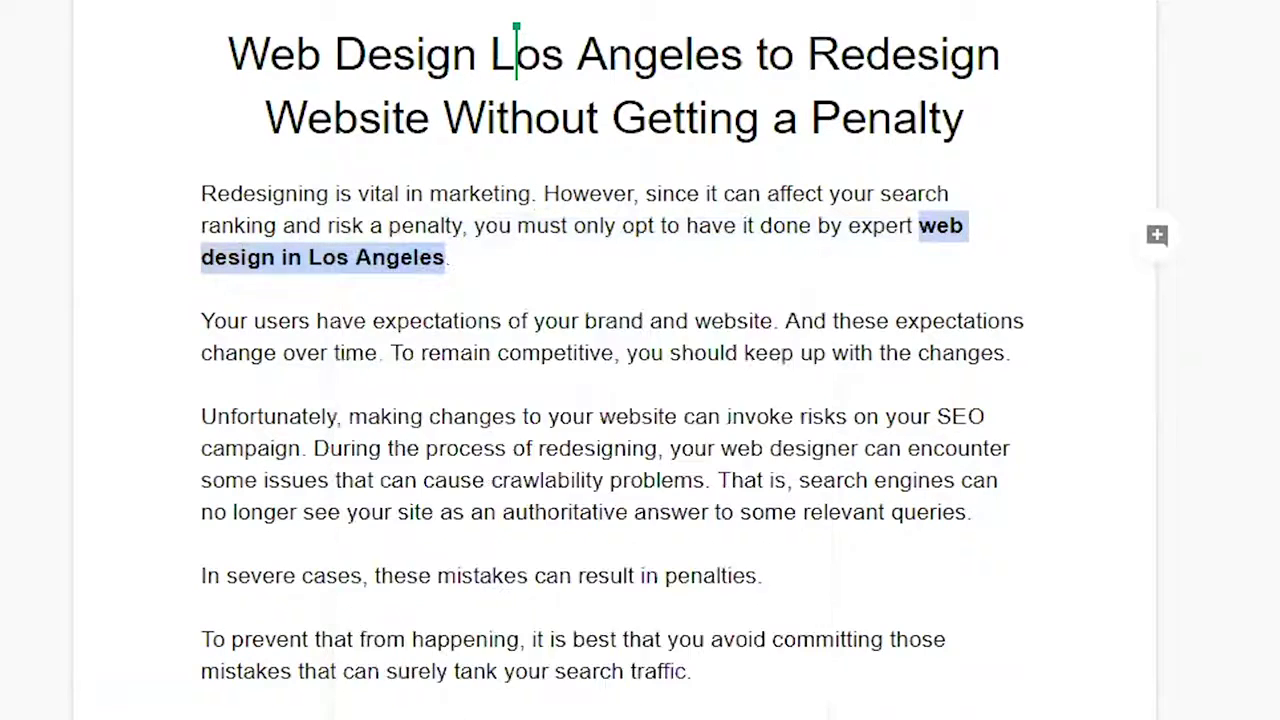
left_click(1055, 11)
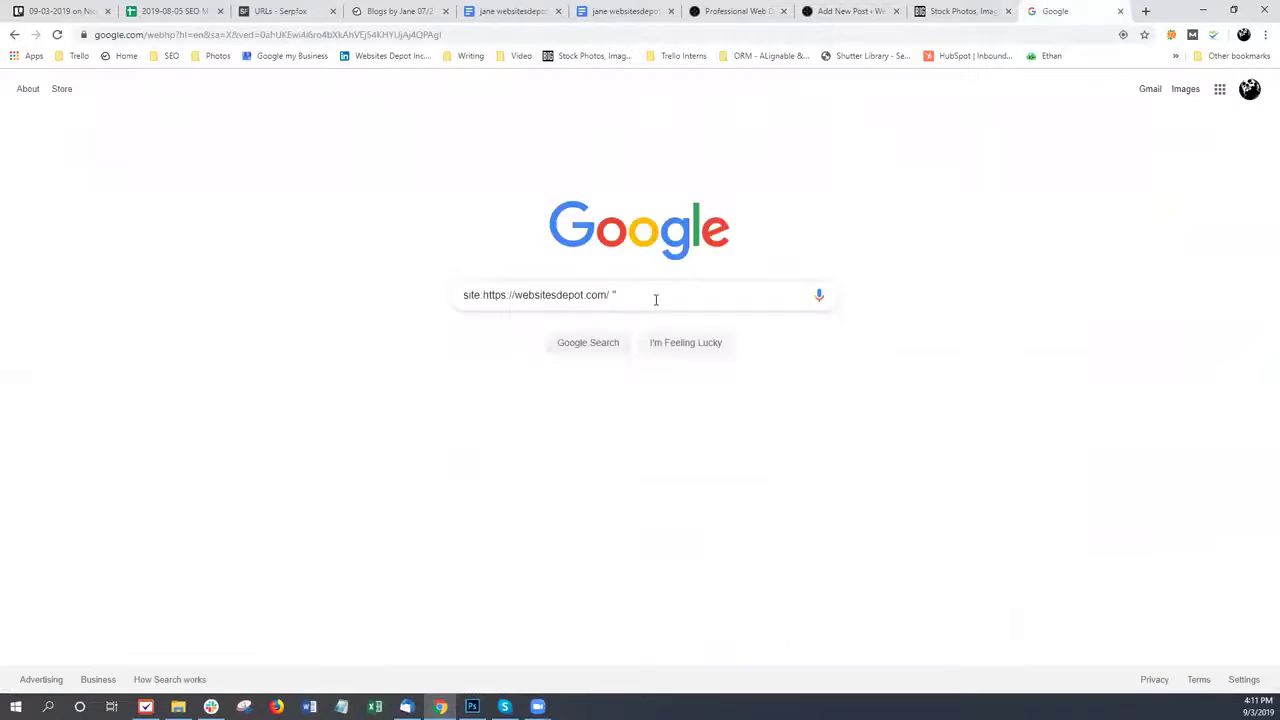
right_click(656, 299)
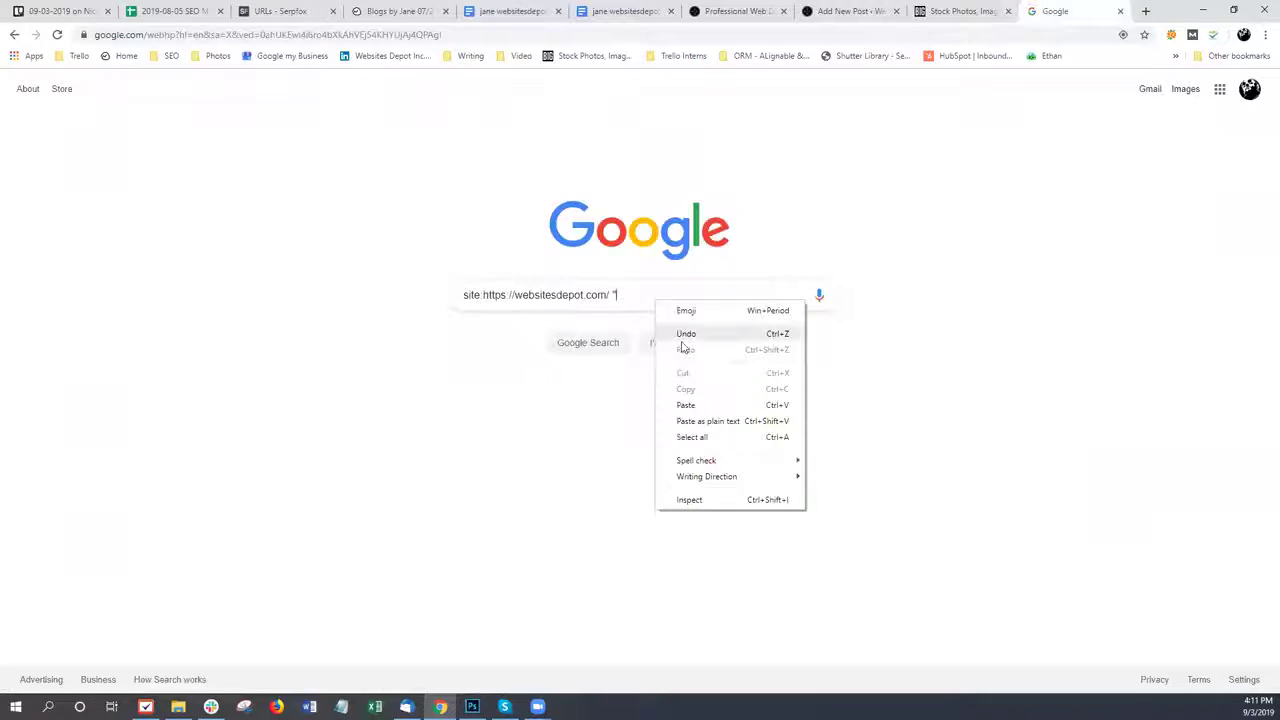
left_click(693, 406)
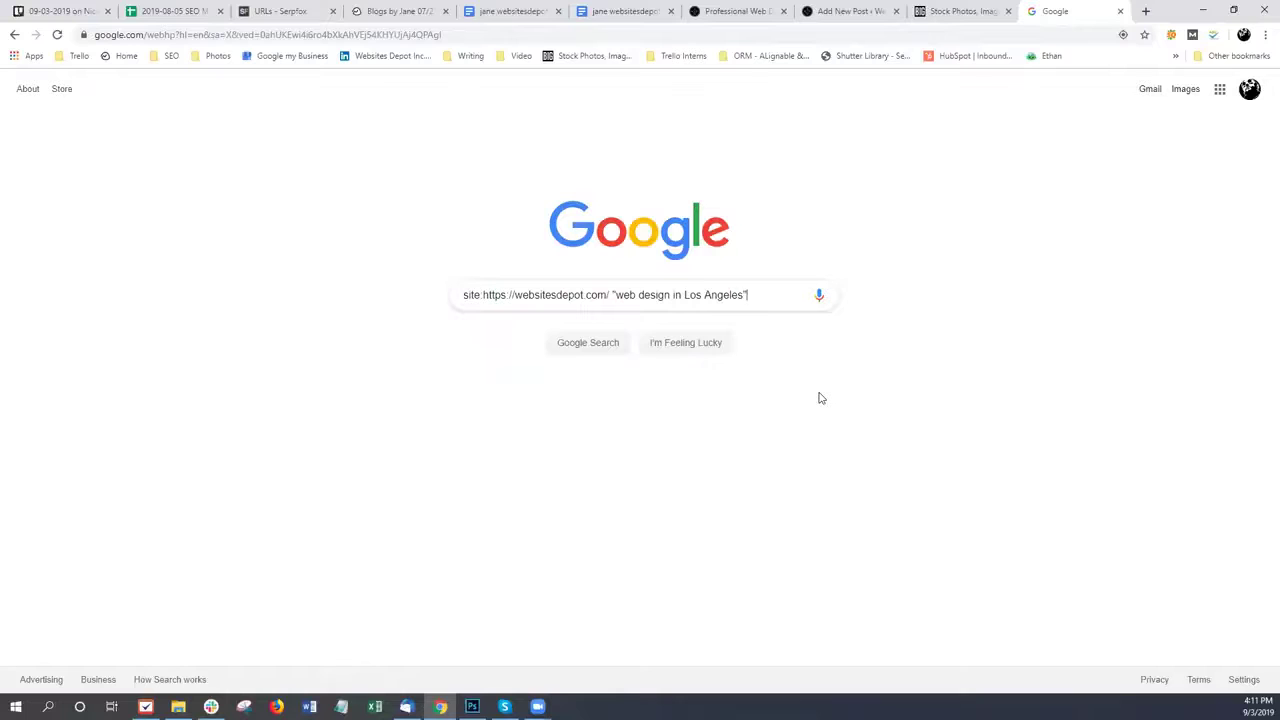
key("Return")
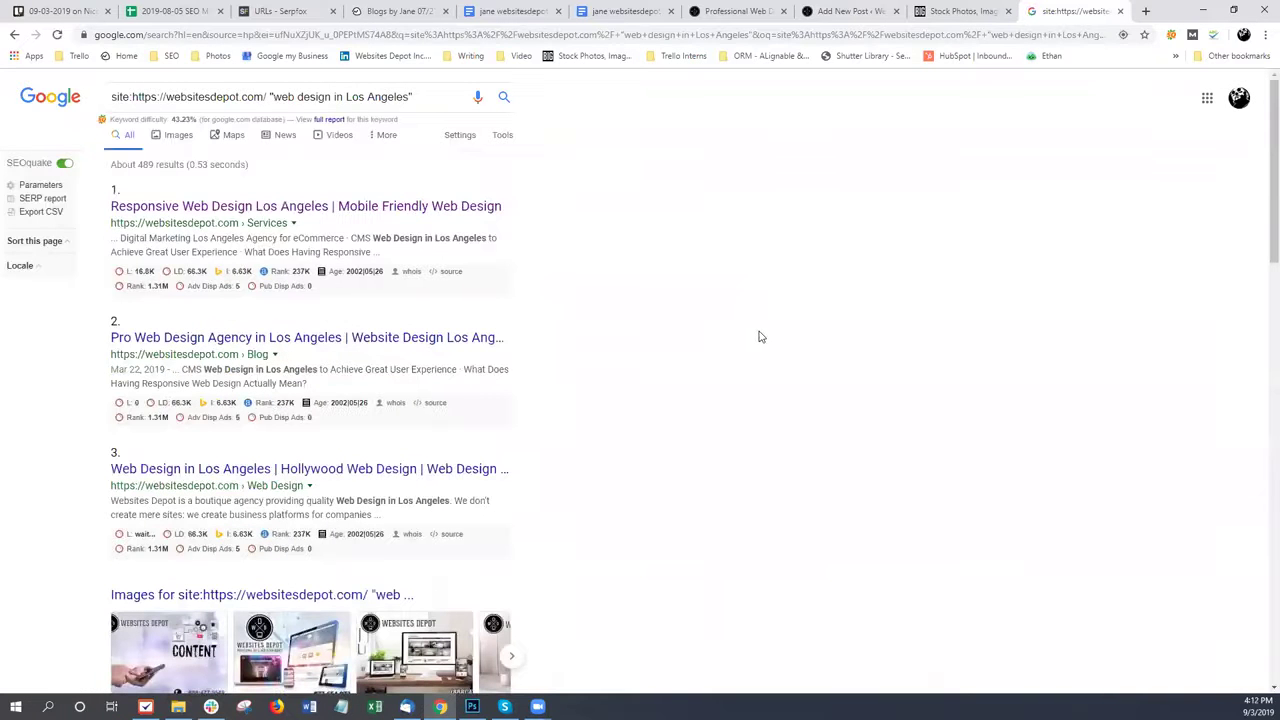
Review the site search results and open the Websites Depot Sitemap result in a separate tab
scroll(687, 319, "down", 3)
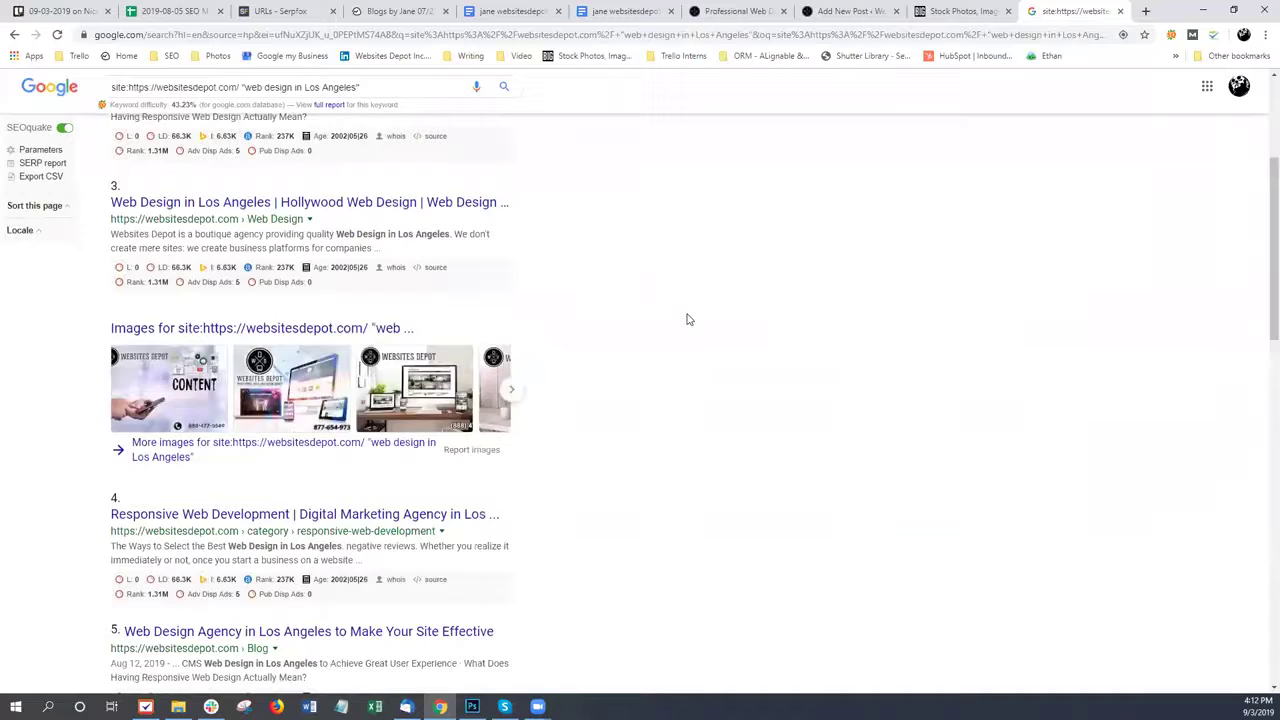
scroll(687, 319, "down", 6)
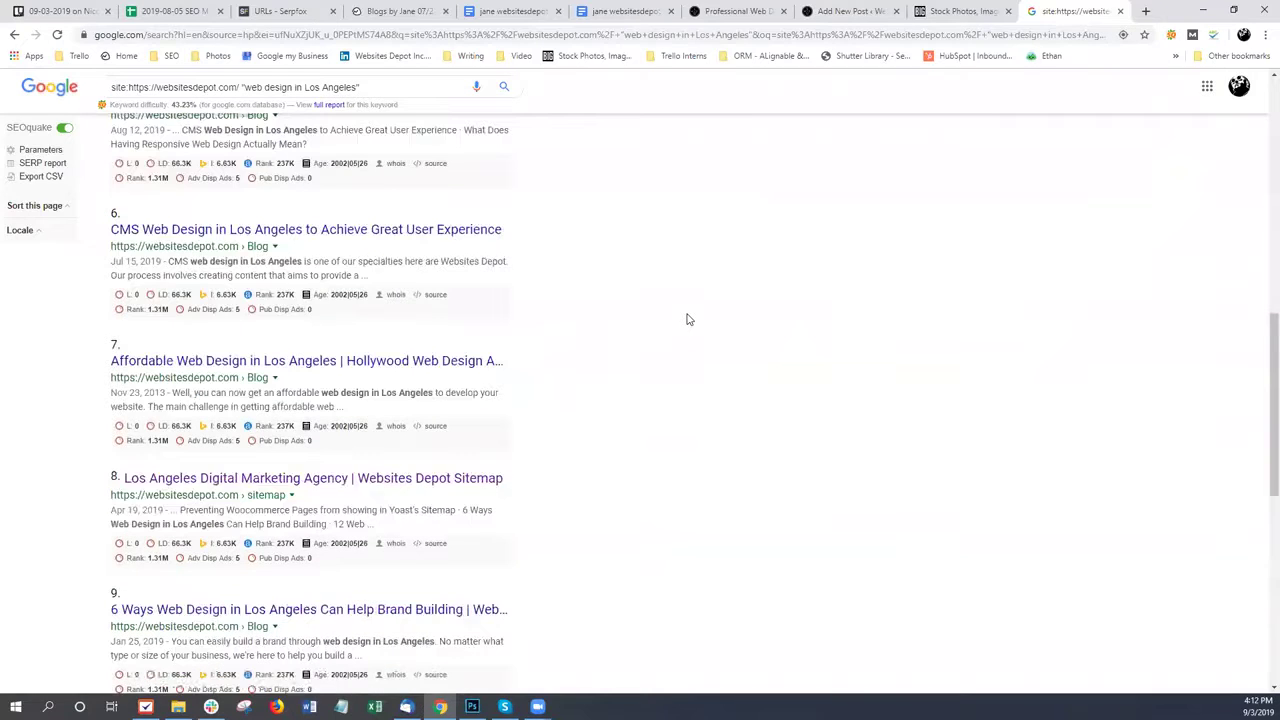
middle_click(382, 478)
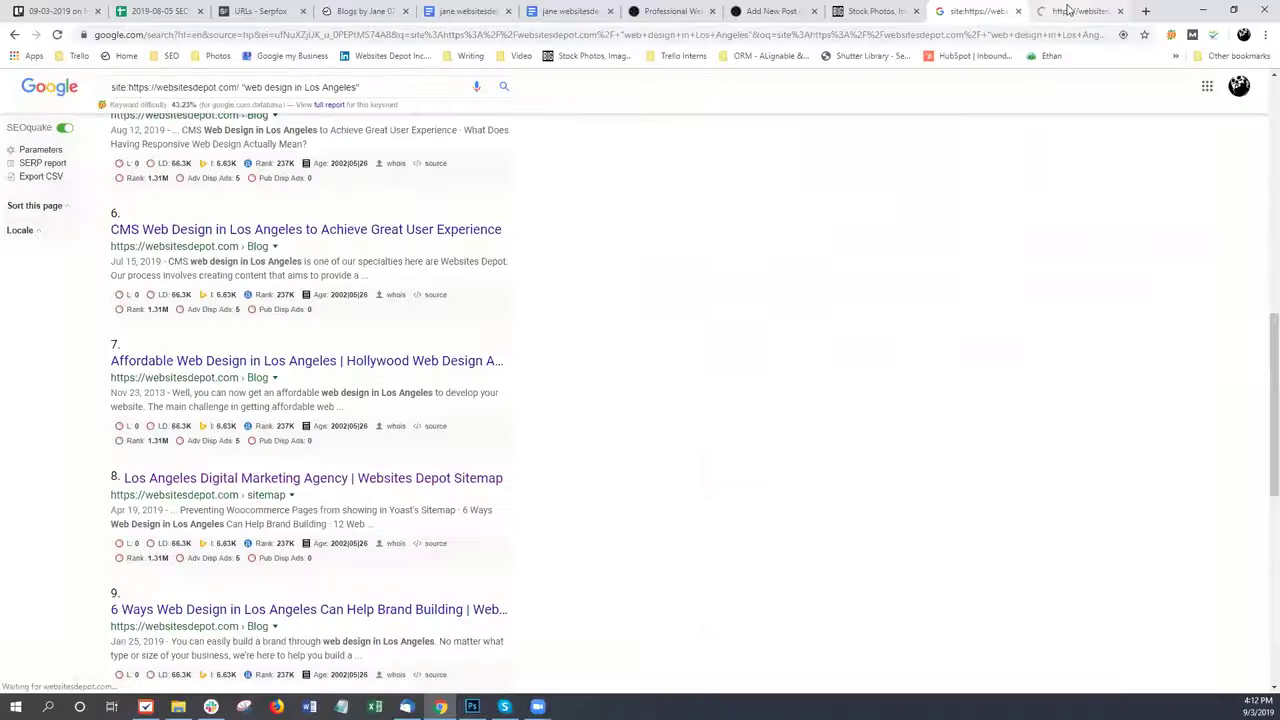
left_click(1068, 10)
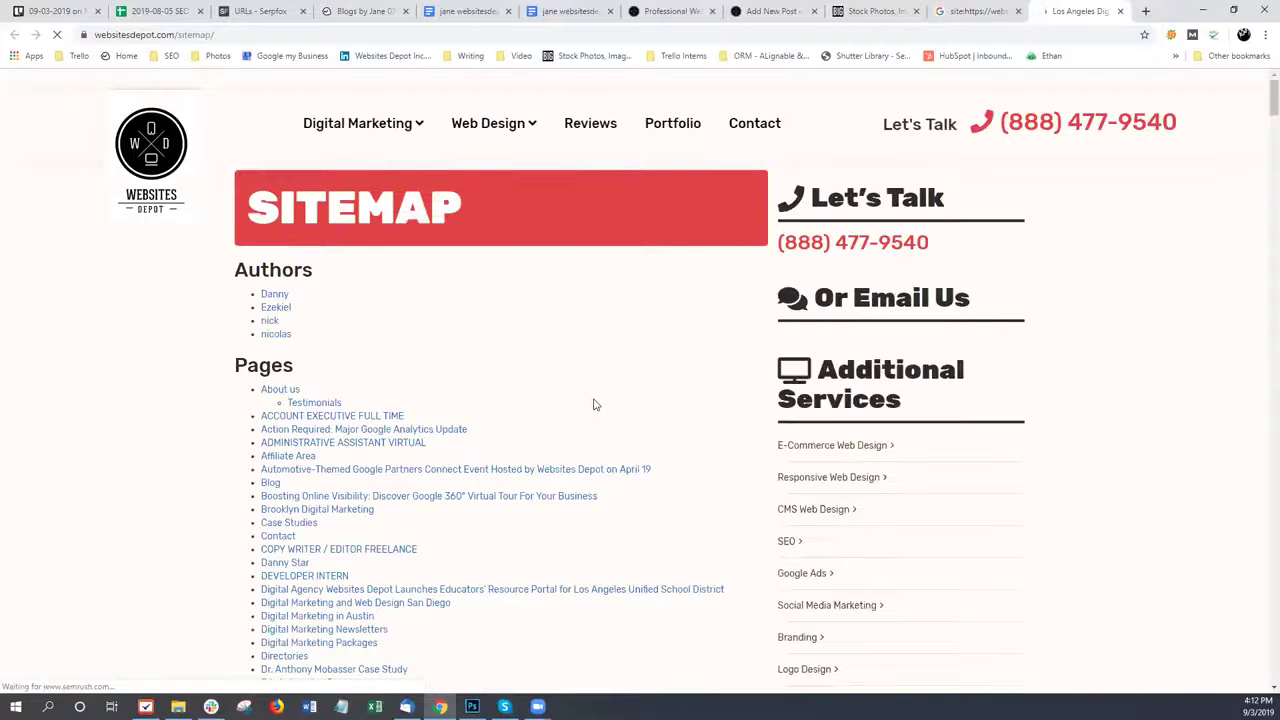
Find "los angeles" on the sitemap page and look through the highlighted page links
key("ctrl+f")
type("los angeles")
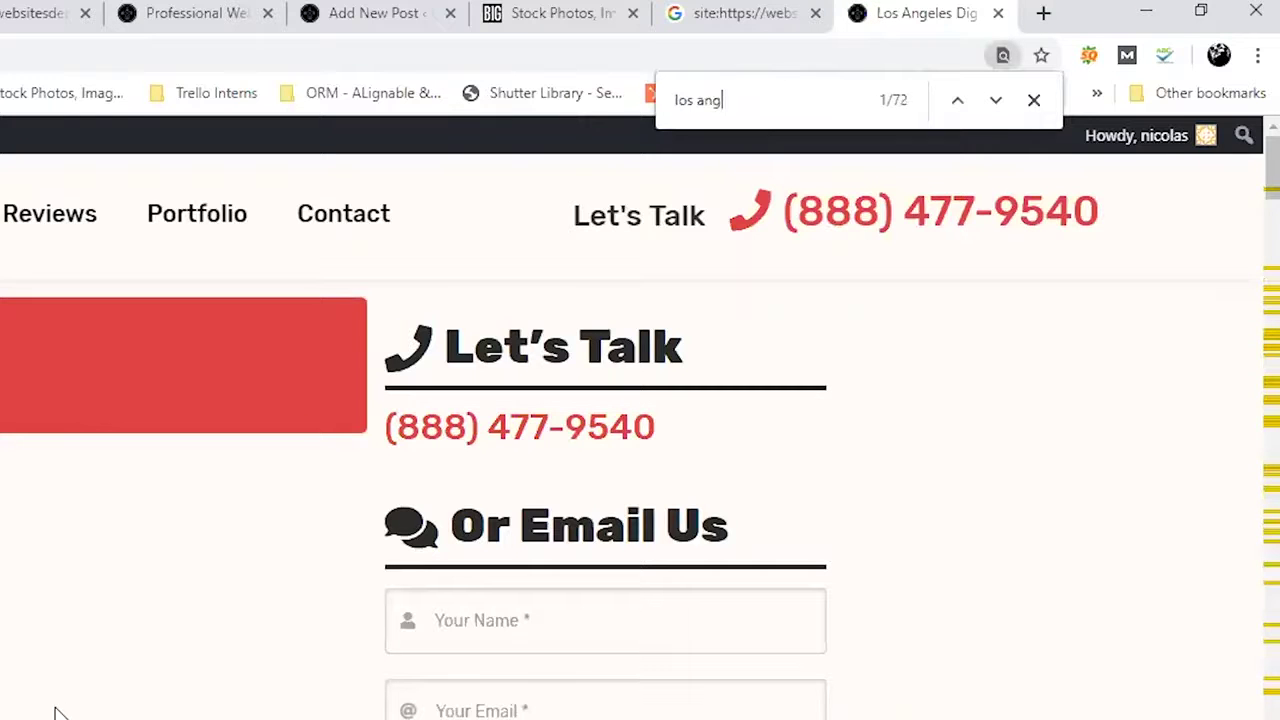
scroll(55, 712, "down", 5)
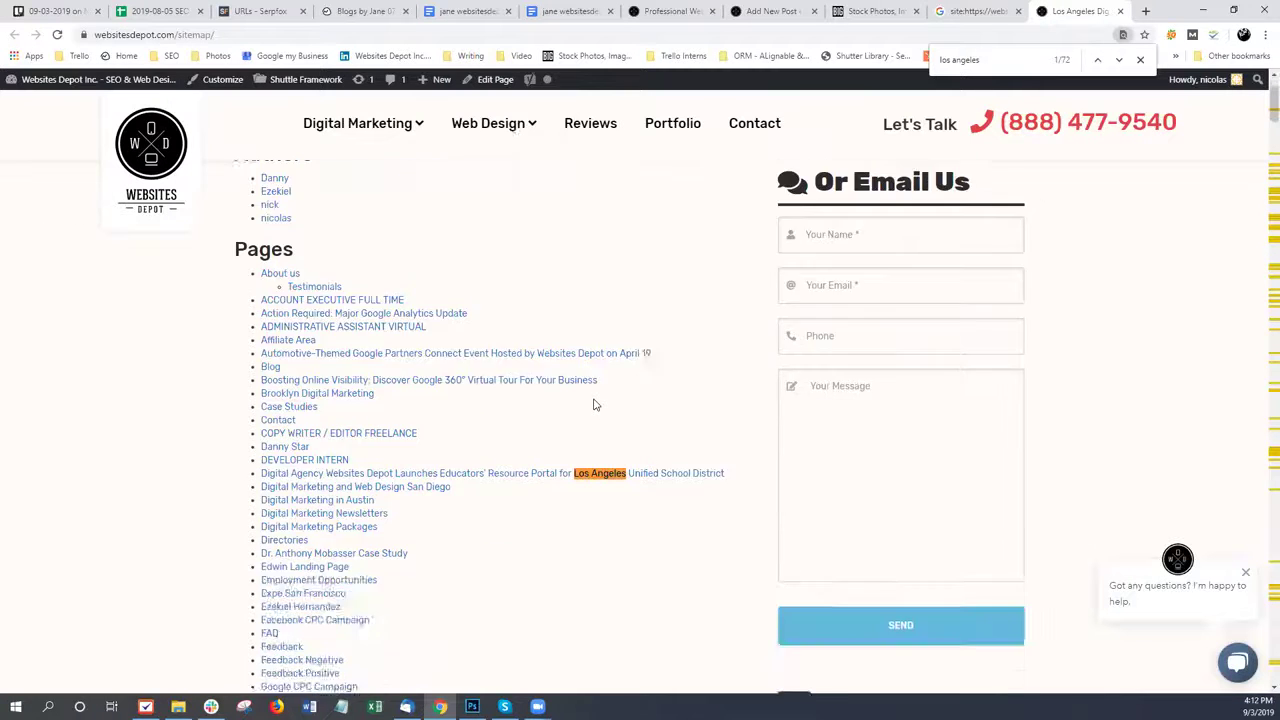
Open the Web Design Los Angeles page from the sitemap's page list and copy its URL
scroll(593, 404, "down", 8)
scroll(603, 402, "down", 2)
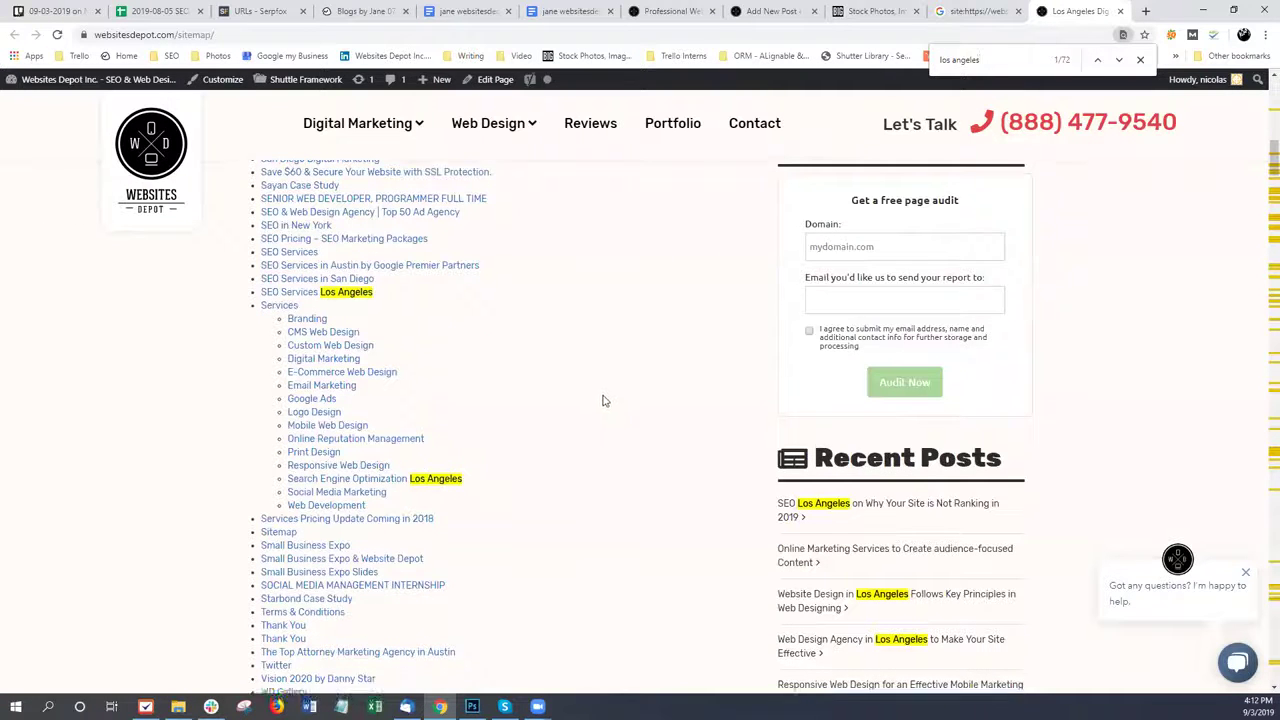
scroll(648, 332, "down", 2)
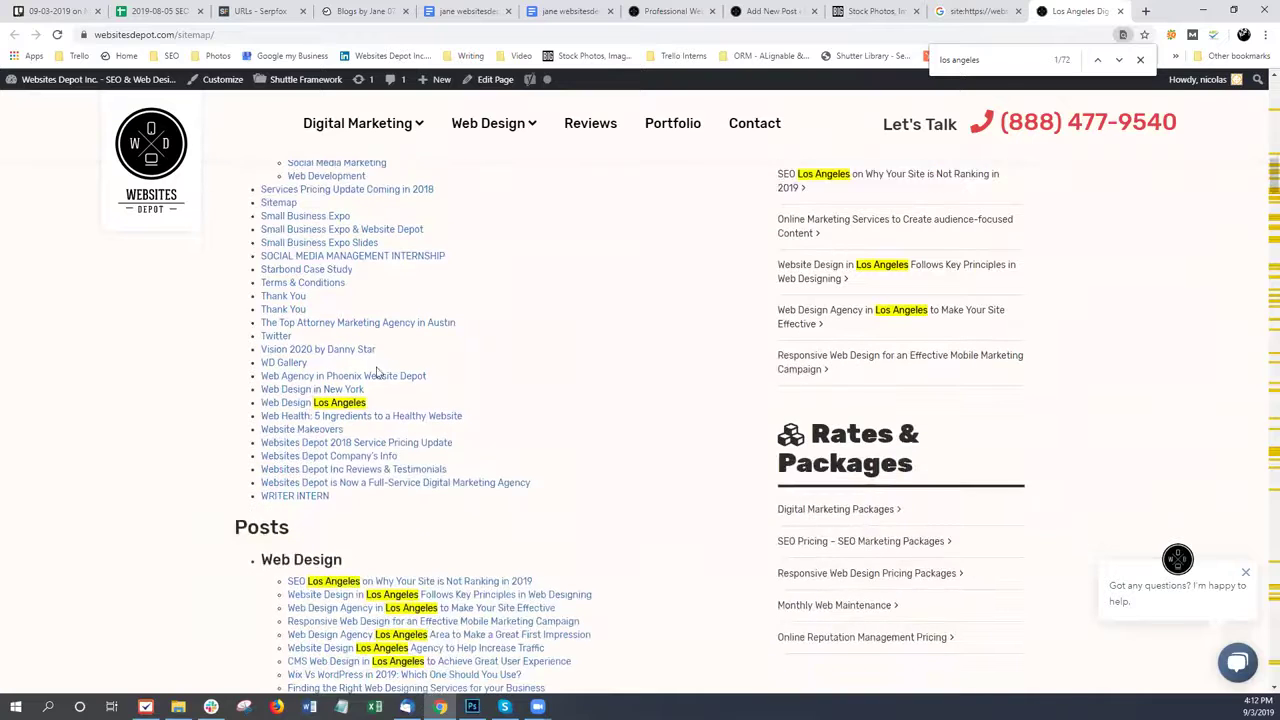
left_click(330, 404)
left_click_drag(250, 207, 852, 208)
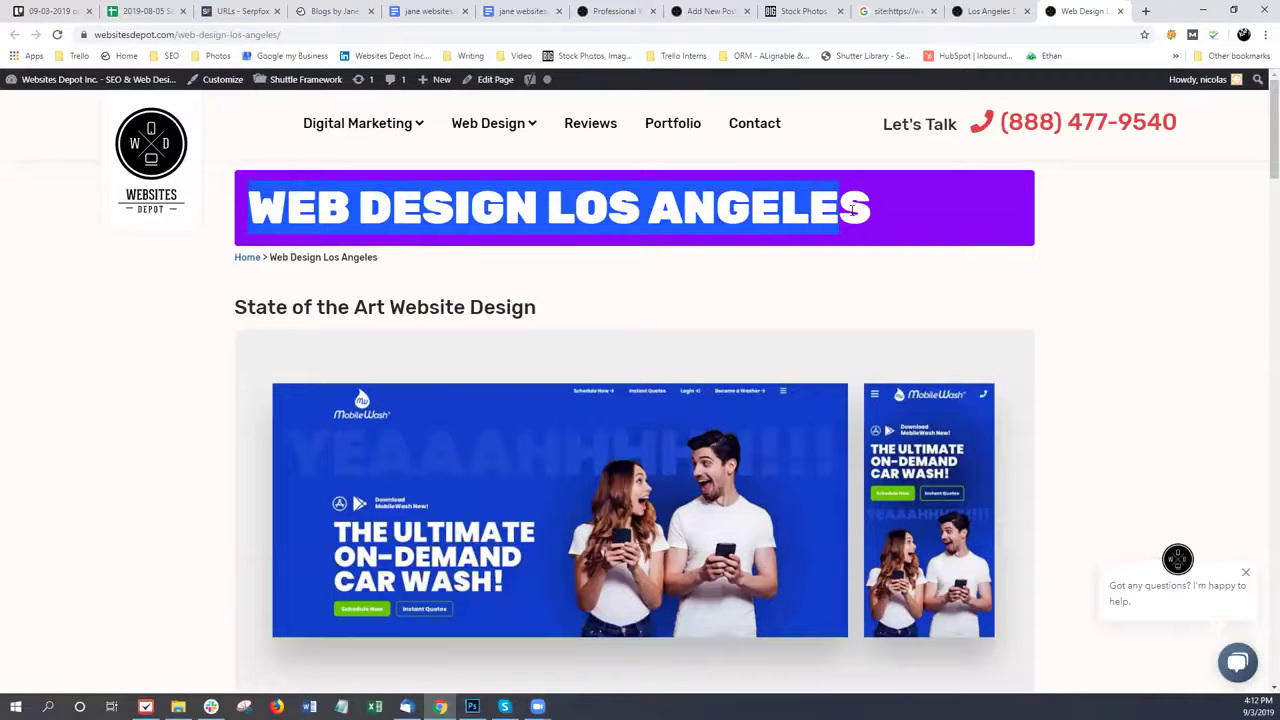
left_click(250, 35)
key("ctrl+c")
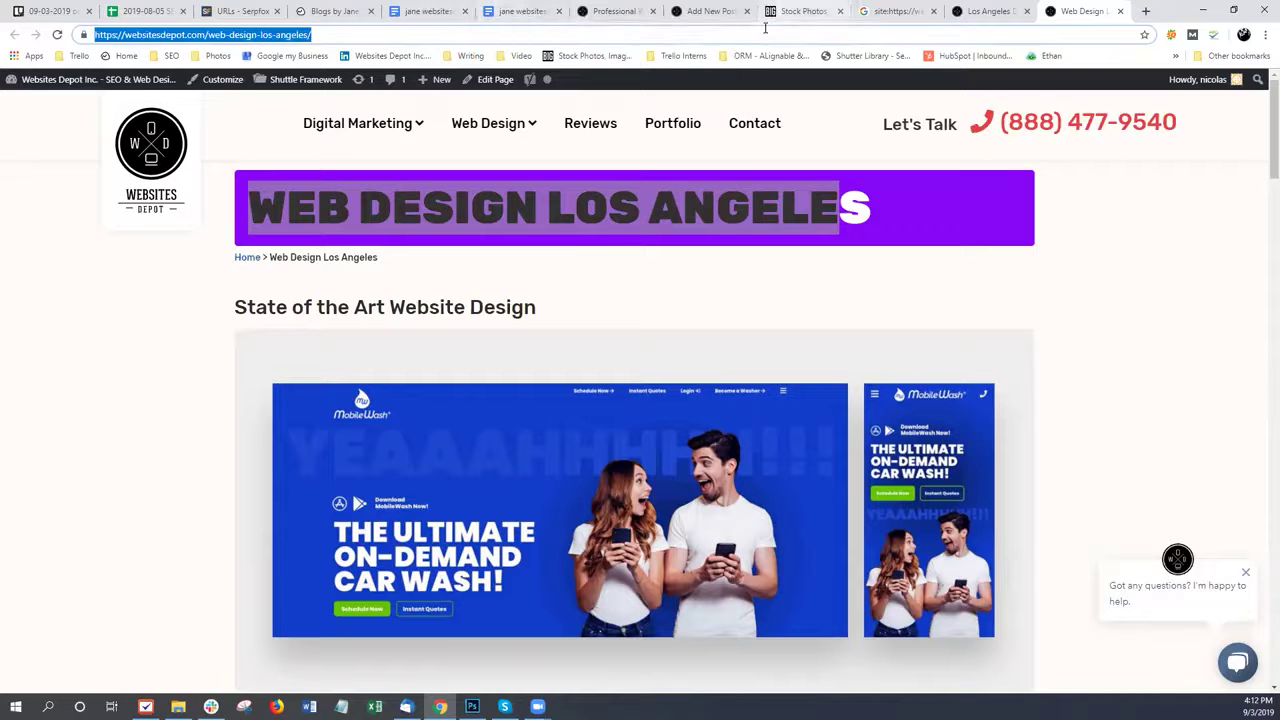
left_click(708, 11)
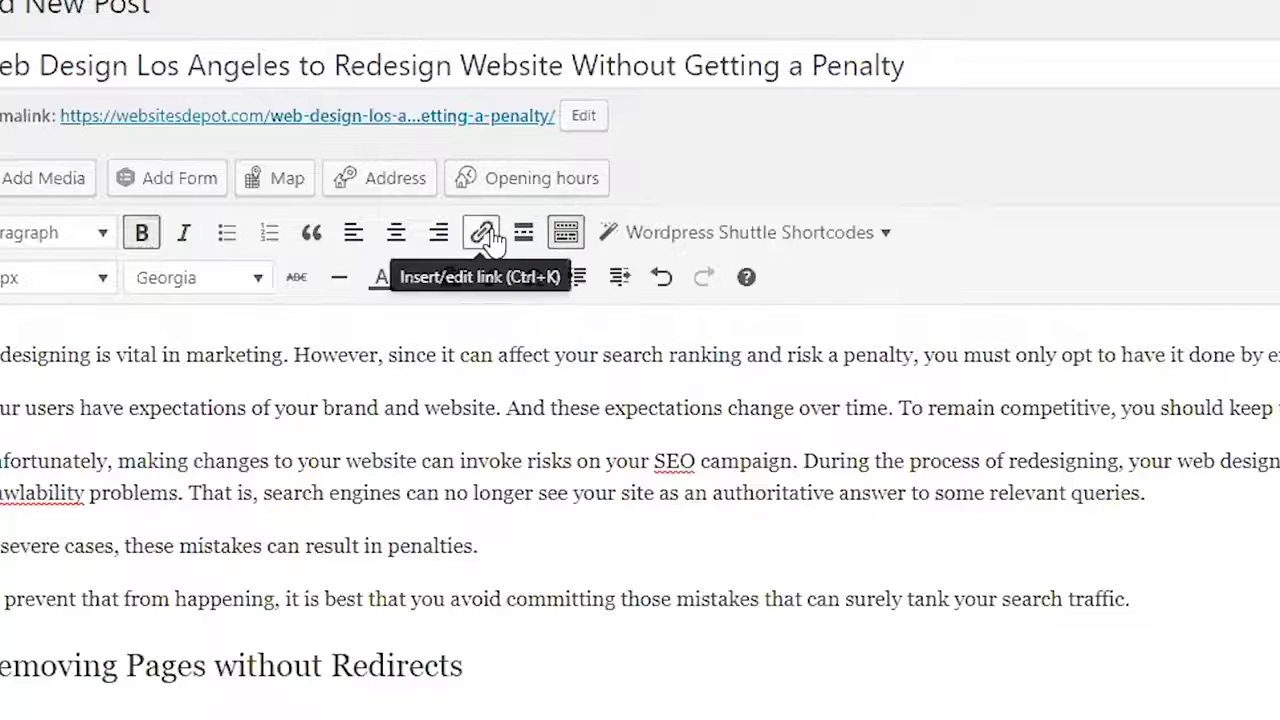
left_click(383, 228)
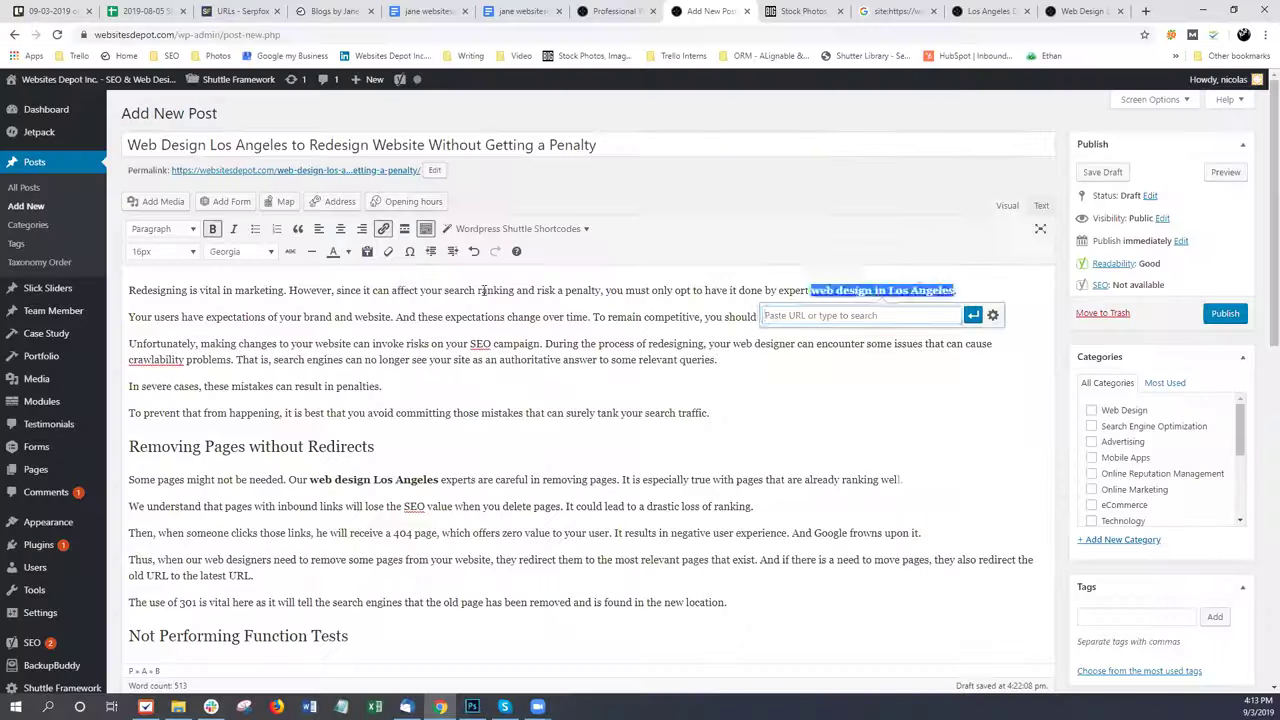
key("ctrl+v")
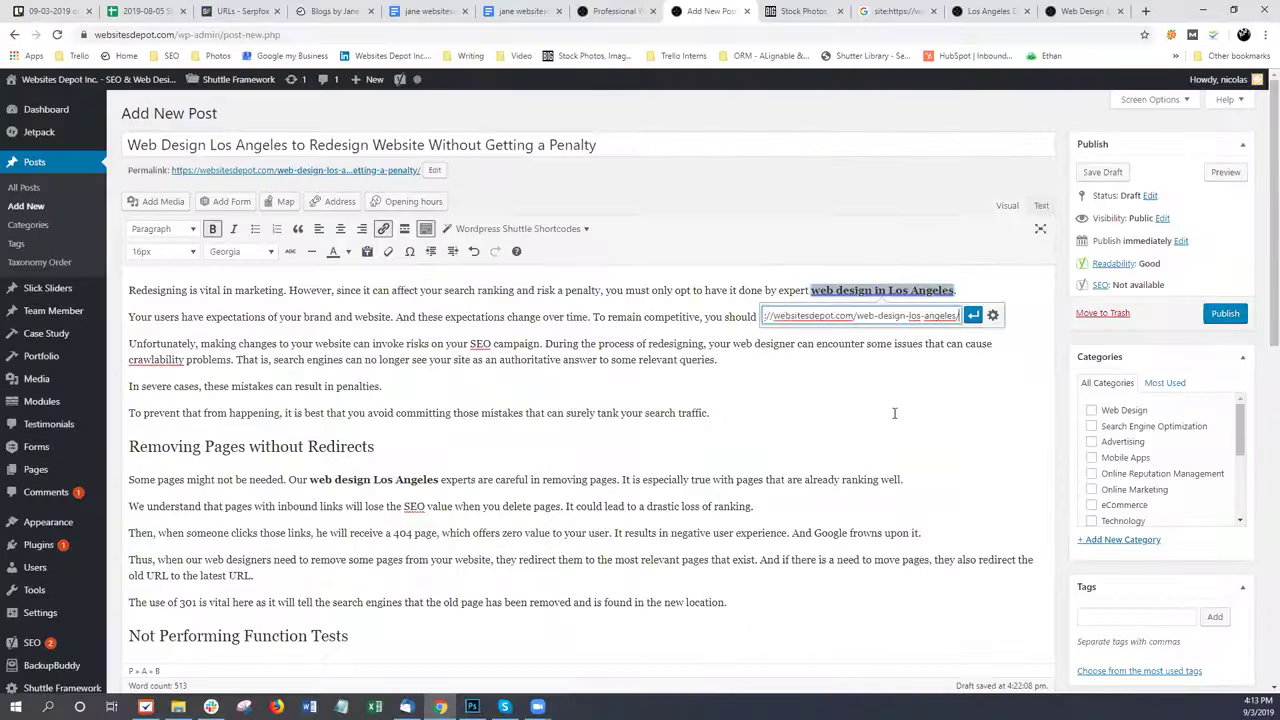
left_click(989, 314)
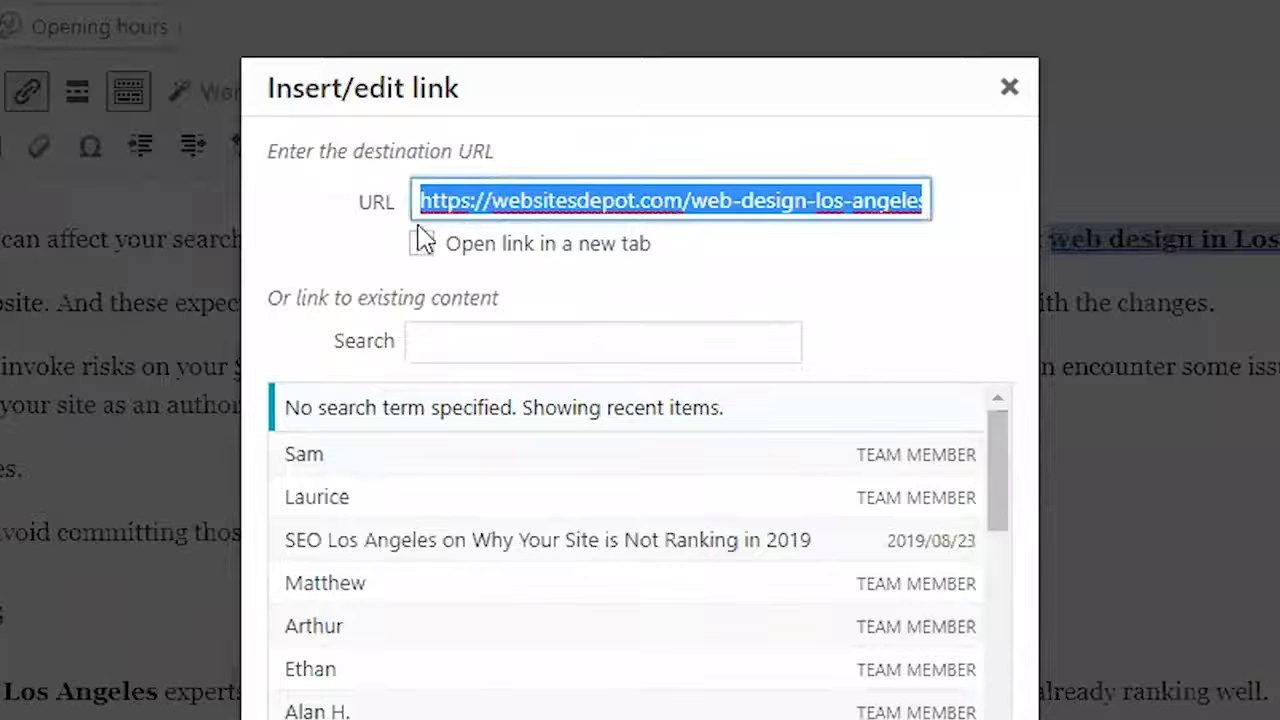
left_click(424, 248)
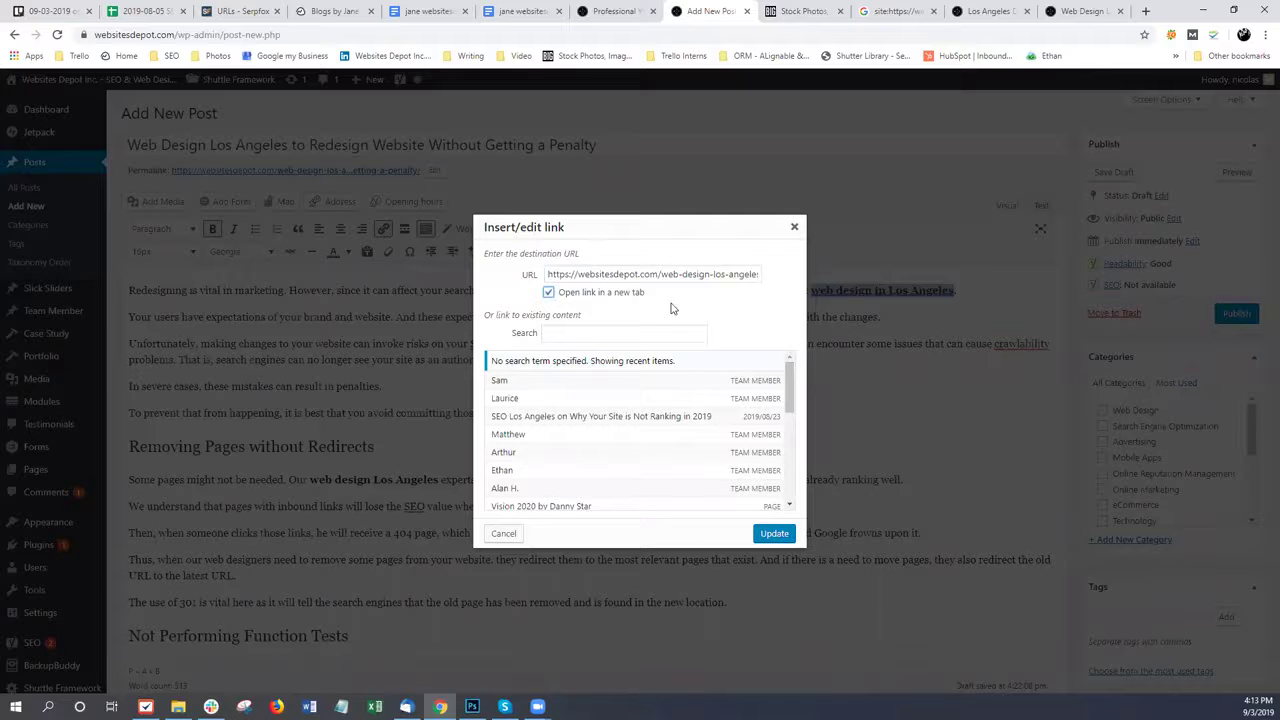
left_click(773, 535)
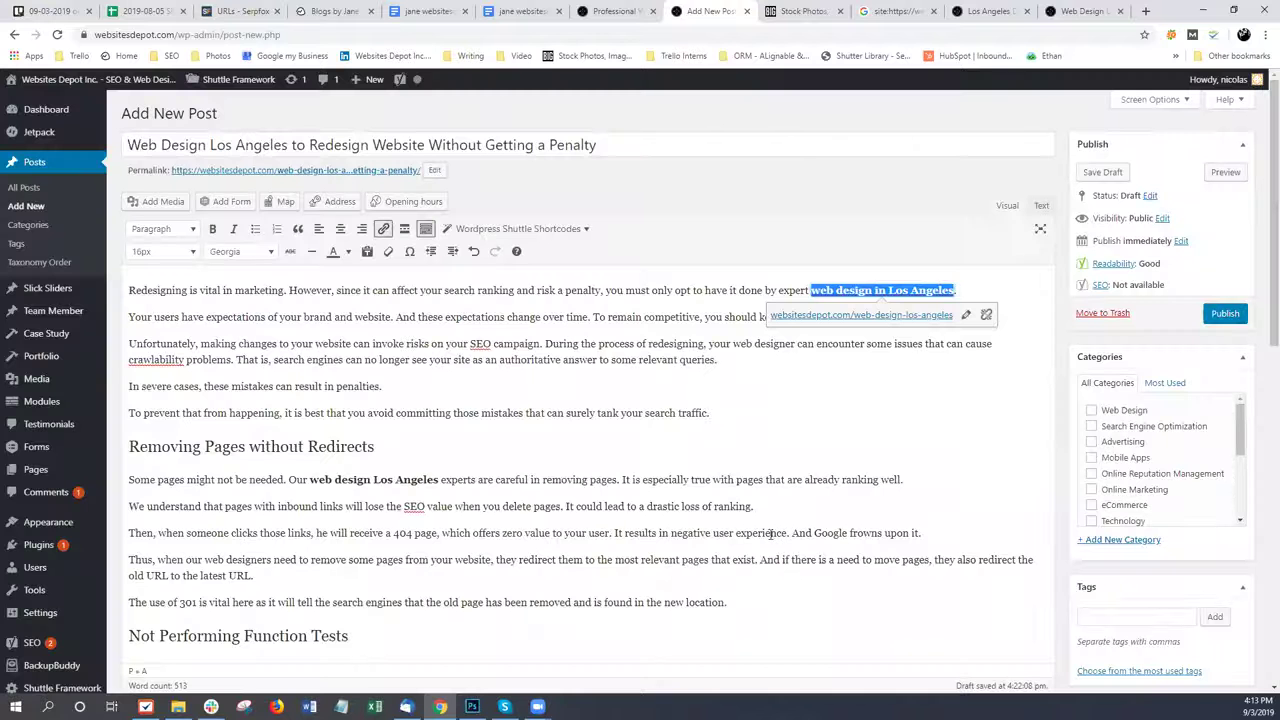
Replace the Yoast snippet's SEO title variables with the copied post title, "Web Design Los Angeles to Redesign Website Without Getting a Penalty"
triple_click(607, 142)
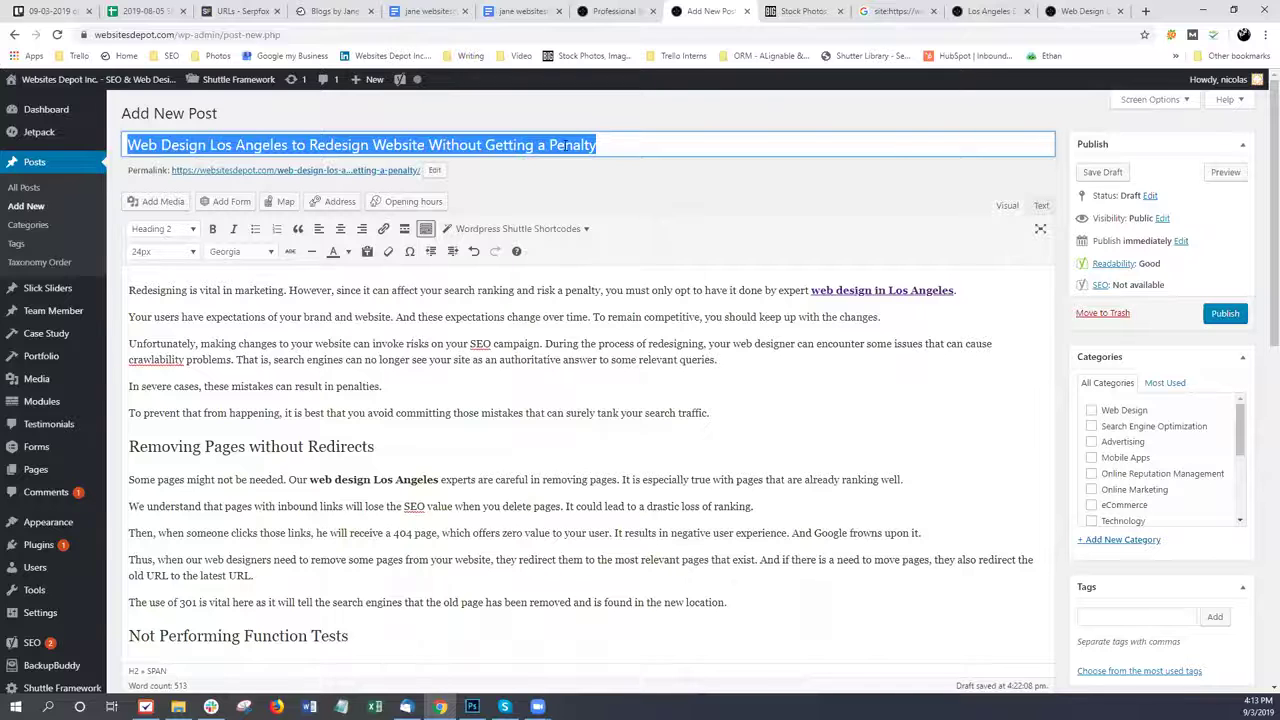
right_click(894, 105)
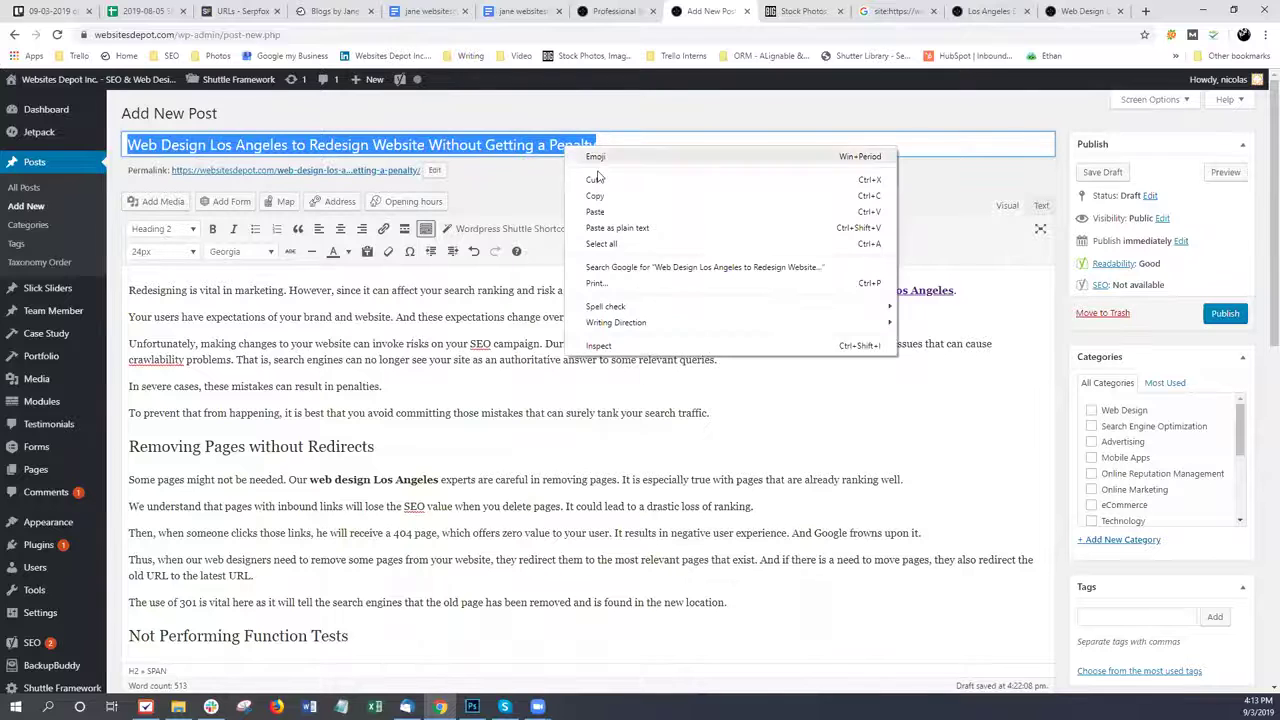
left_click(618, 196)
scroll(621, 385, "down", 15)
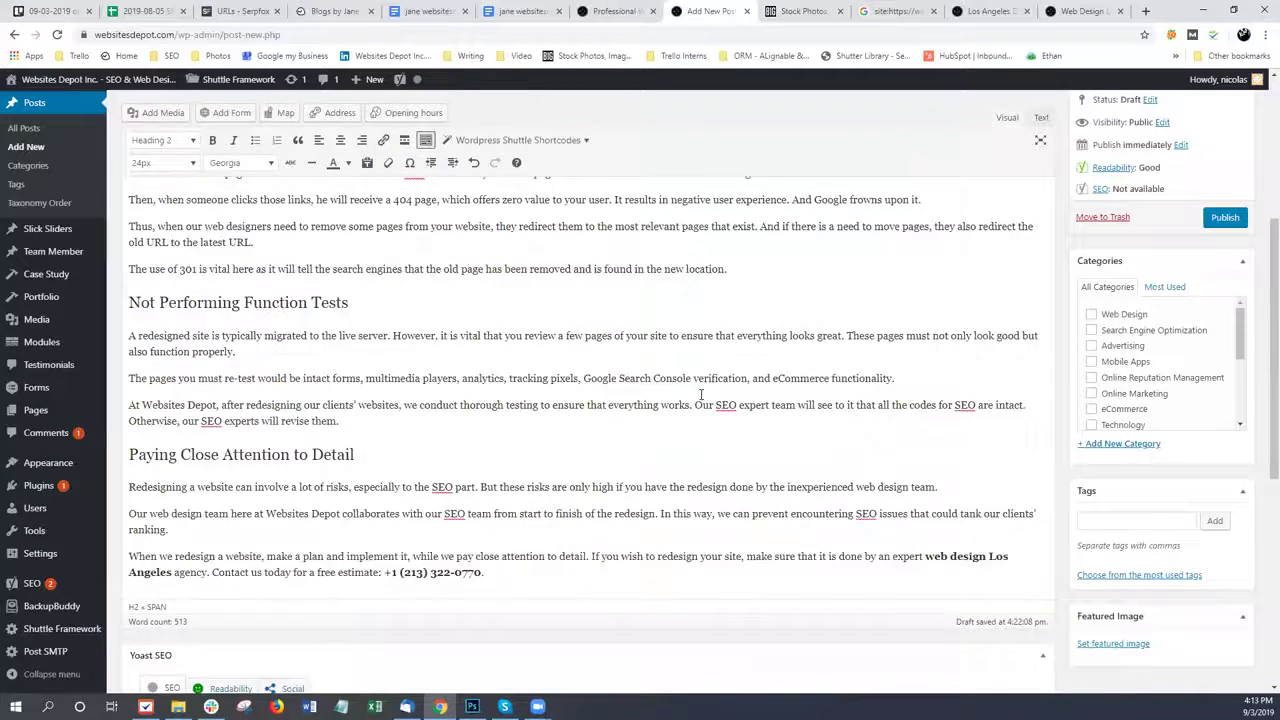
scroll(621, 385, "down", 1)
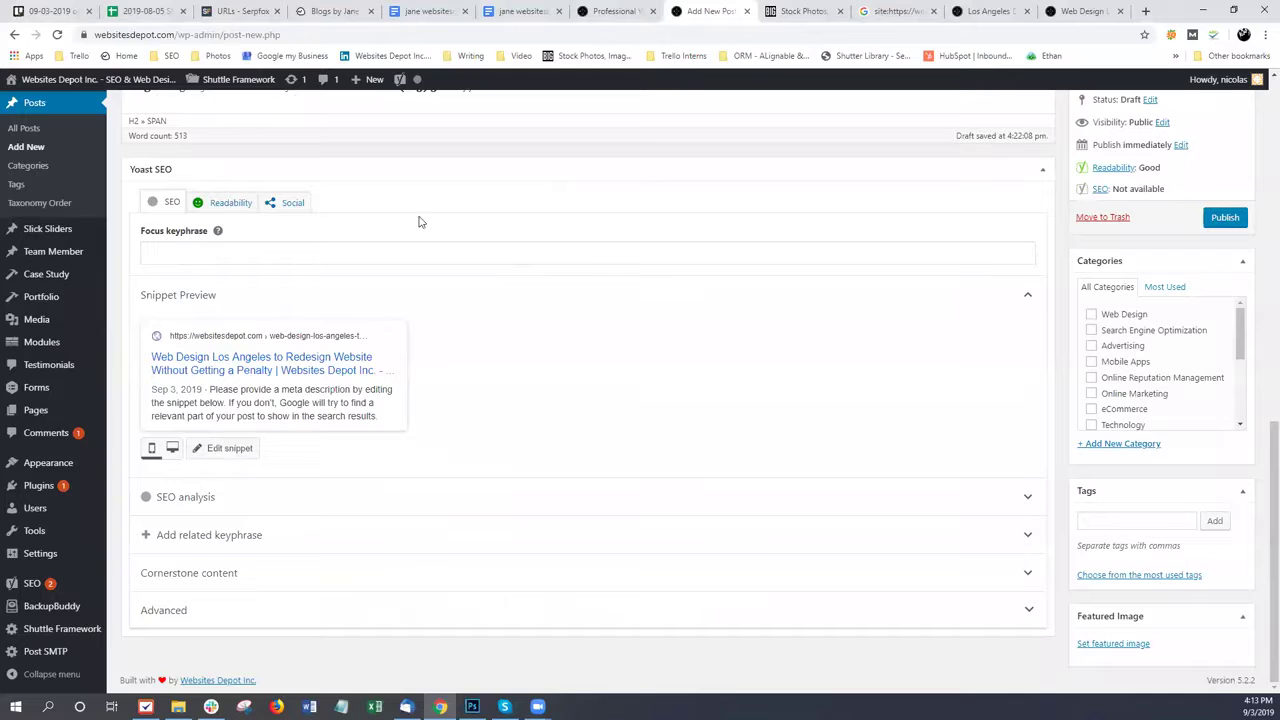
left_click(229, 448)
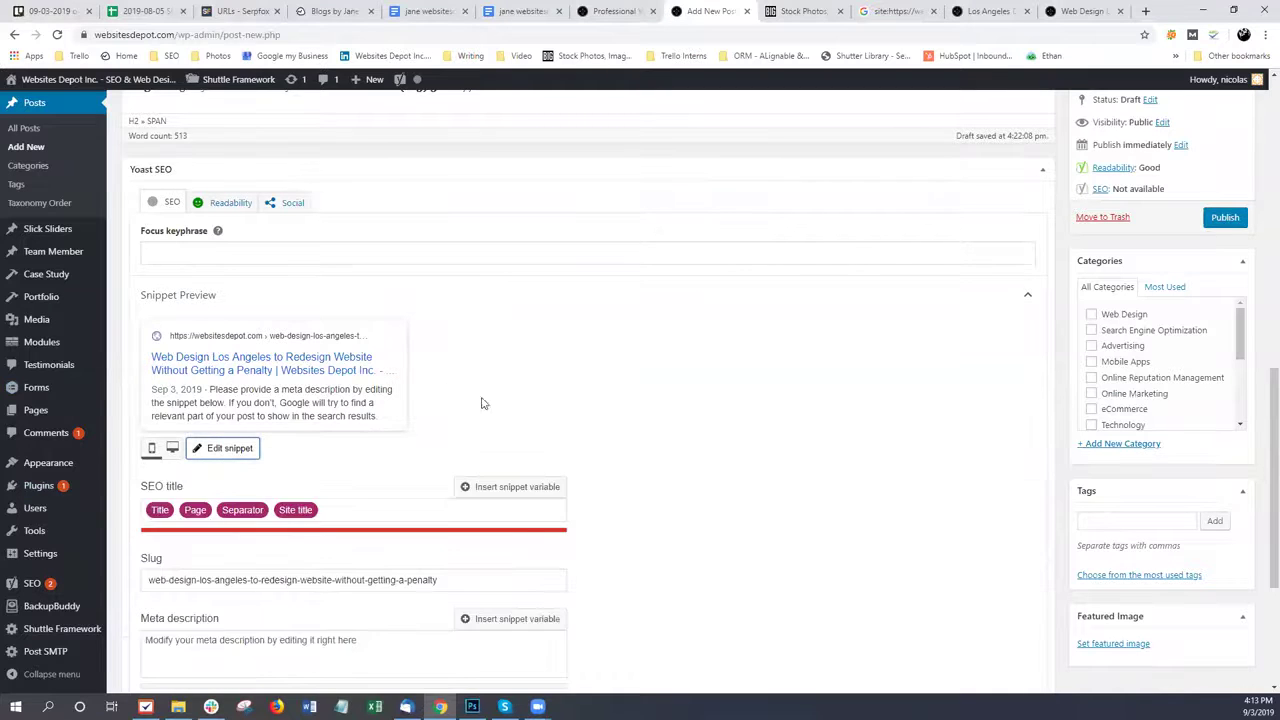
scroll(481, 403, "down", 2)
left_click(407, 319)
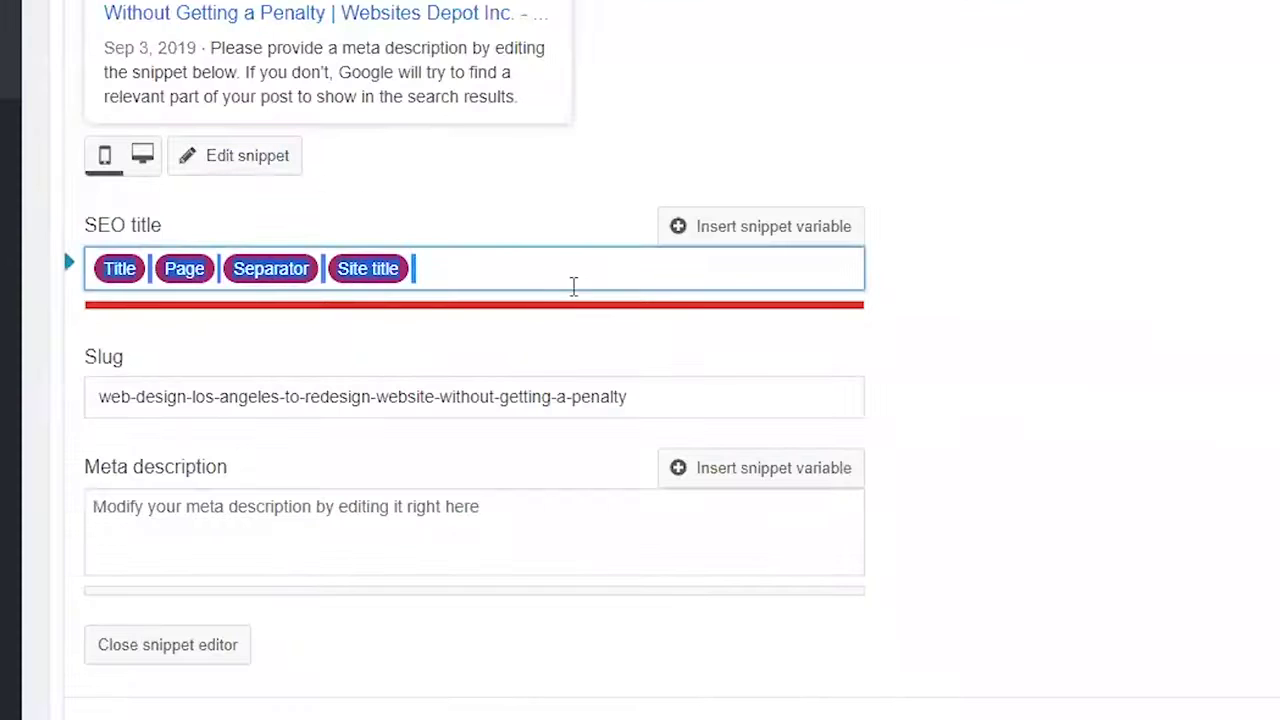
key("ctrl+v")
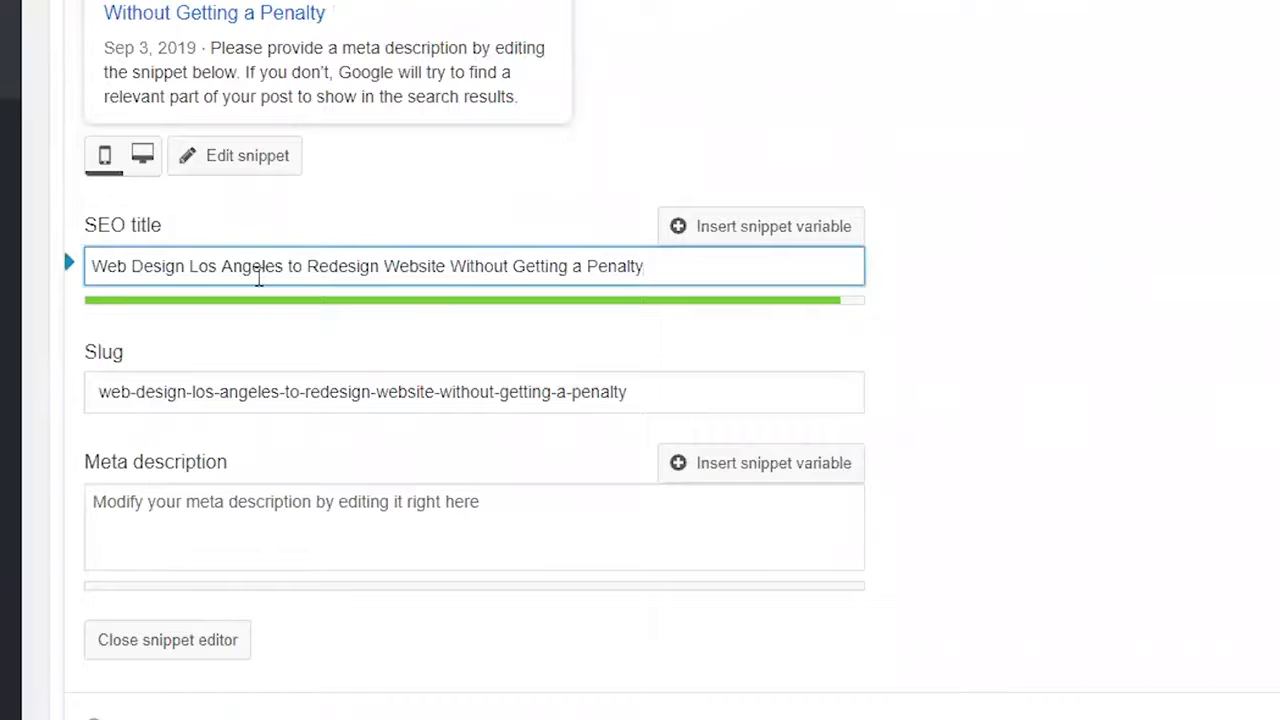
Copy "Web Design Los Angeles" from the SEO title and paste it as the Yoast focus keyphrase
left_click(93, 263, "shift")
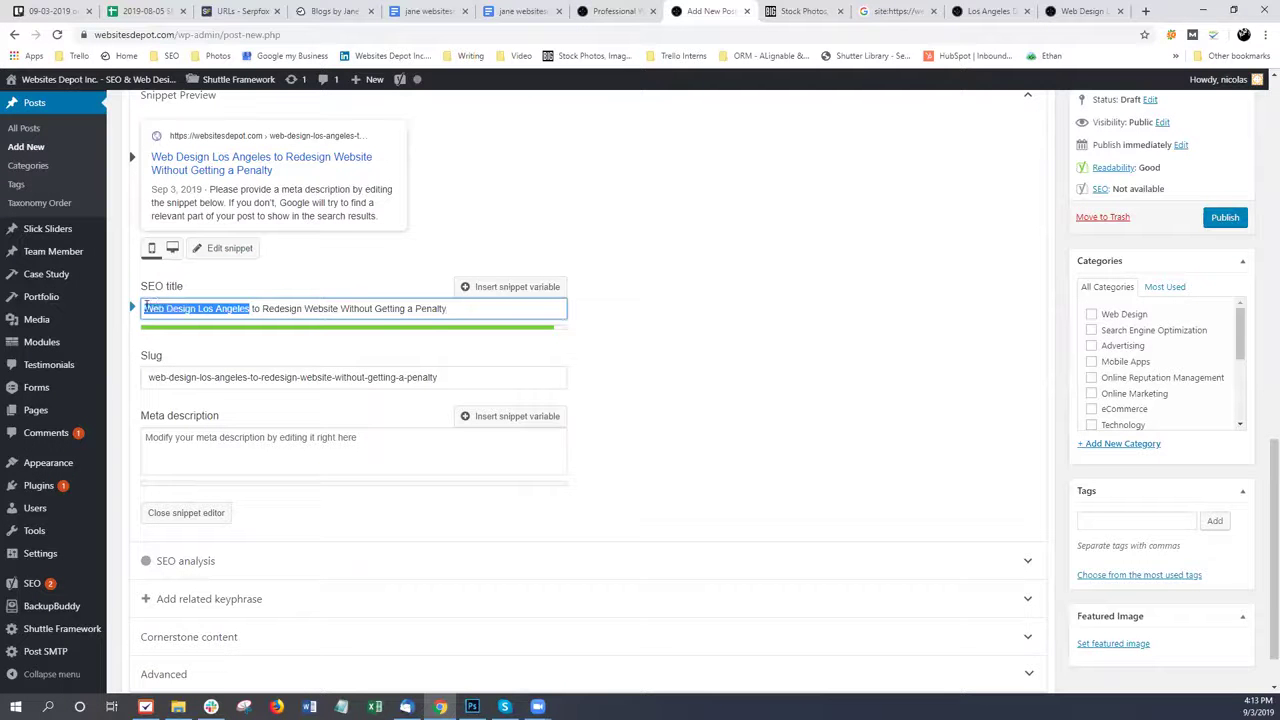
right_click(176, 308)
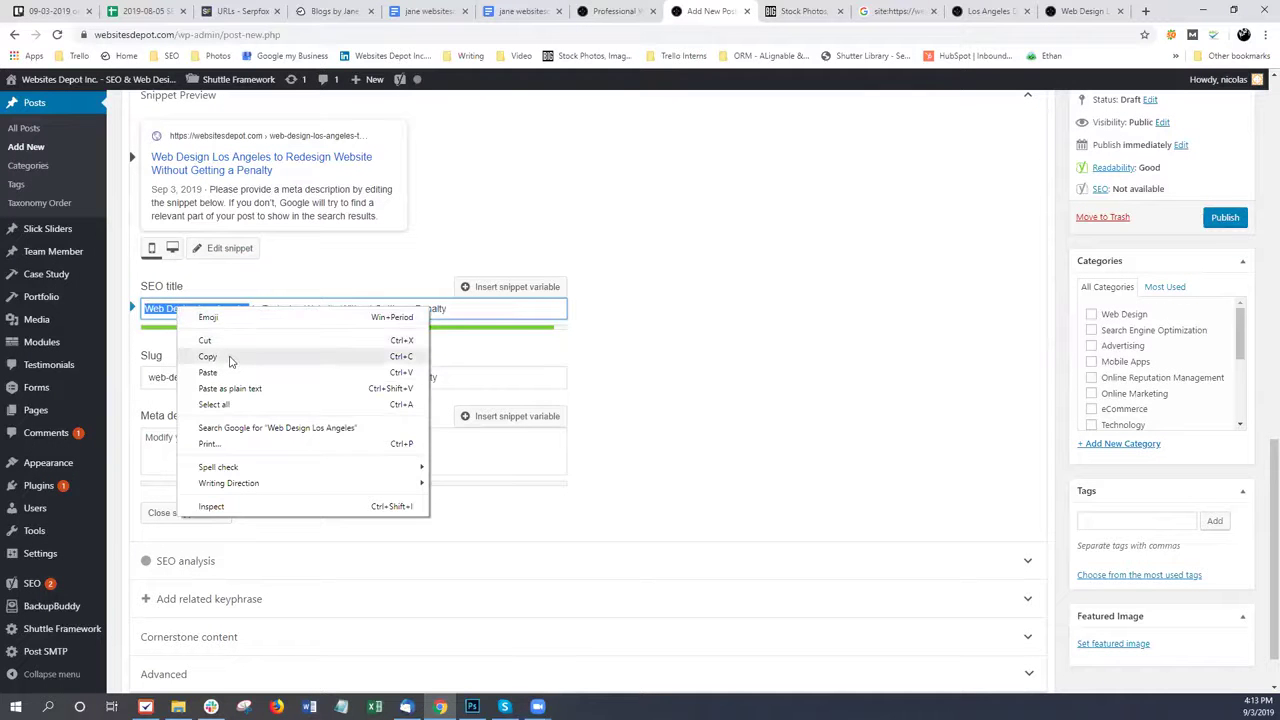
left_click(228, 353)
scroll(666, 350, "up", 3)
left_click(260, 320)
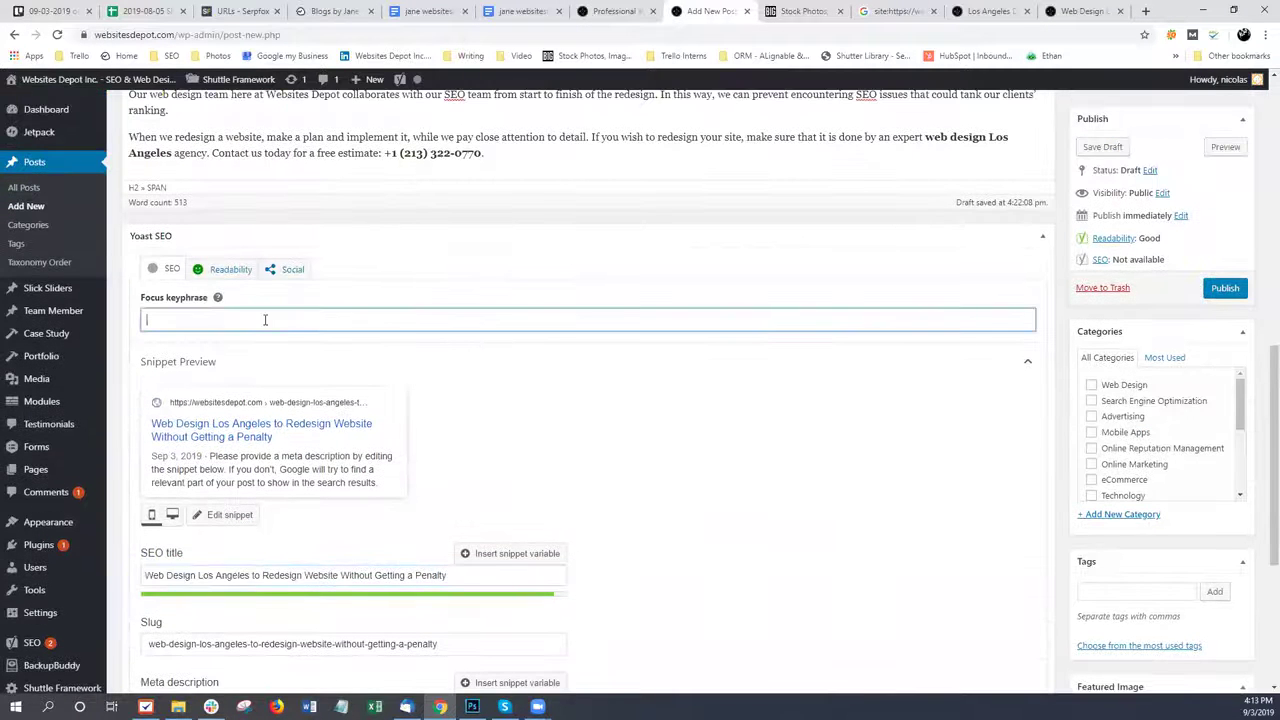
right_click(264, 320)
left_click(338, 426)
scroll(534, 371, "down", 2)
scroll(537, 317, "up", 2)
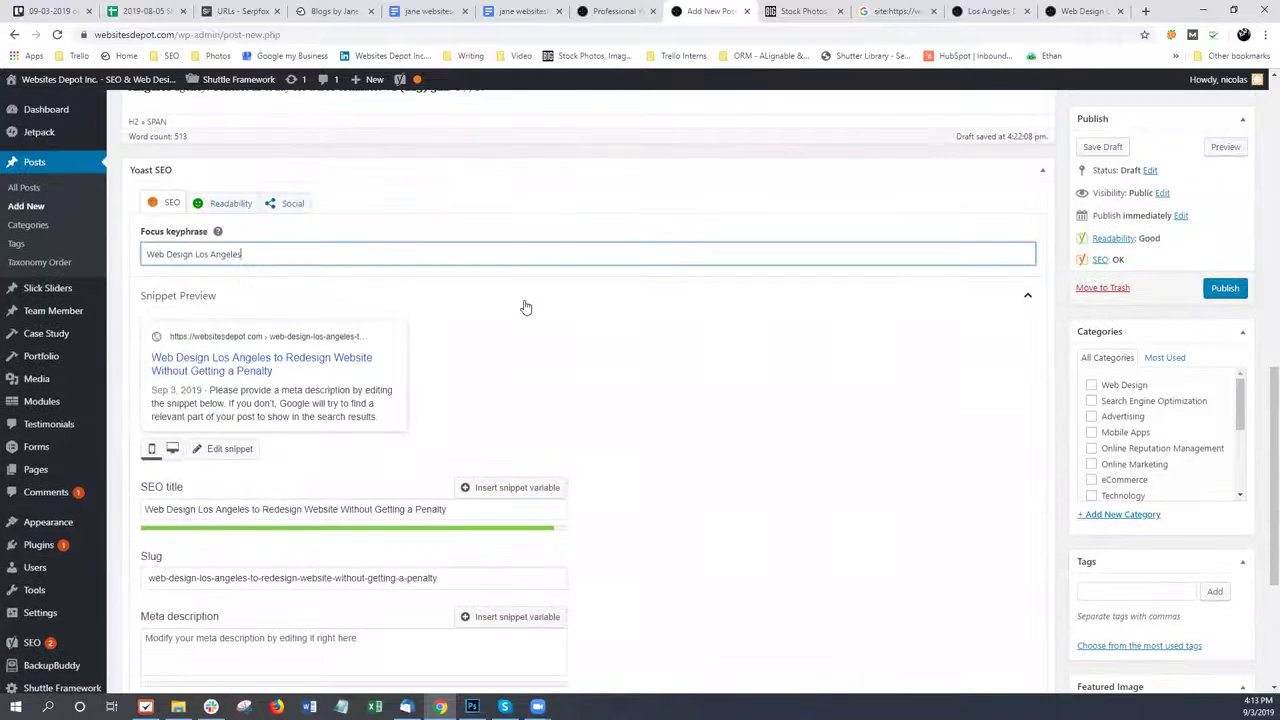
Copy the post's closing text from "If you wish to redesign your site" to the end and paste it as the meta description
scroll(526, 307, "up", 1)
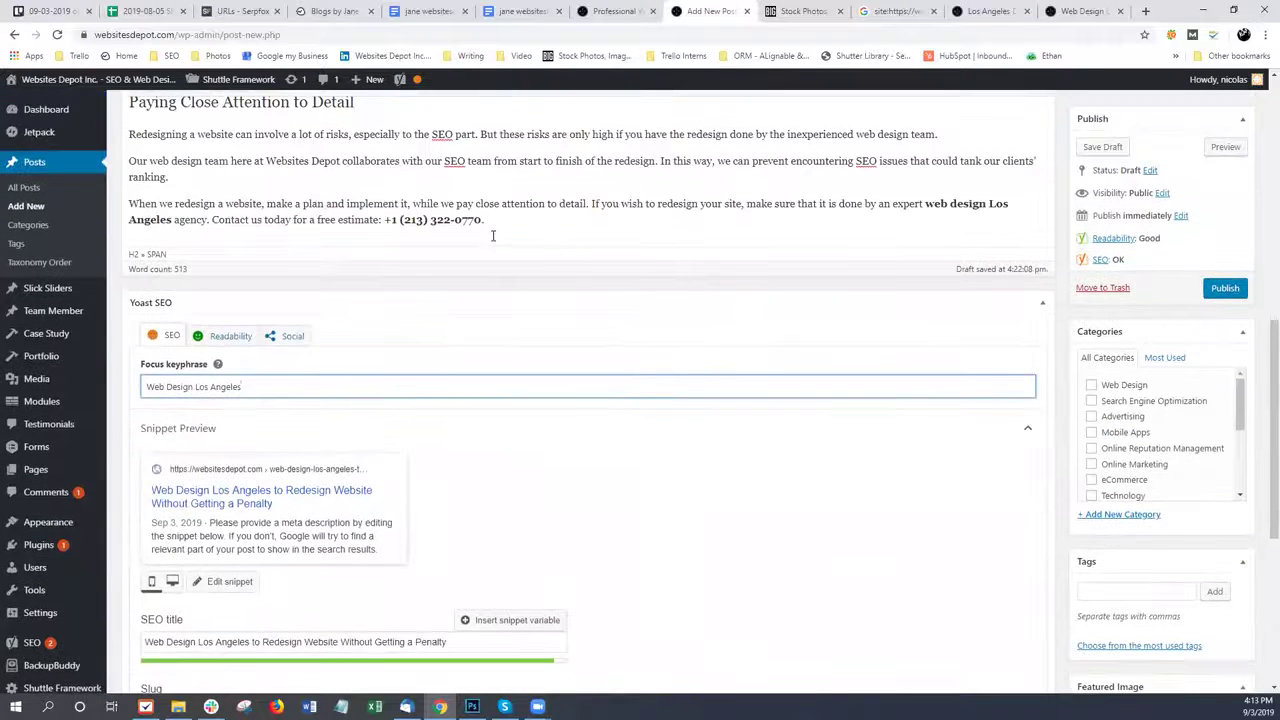
left_click_drag(592, 205, 596, 217)
right_click(605, 205)
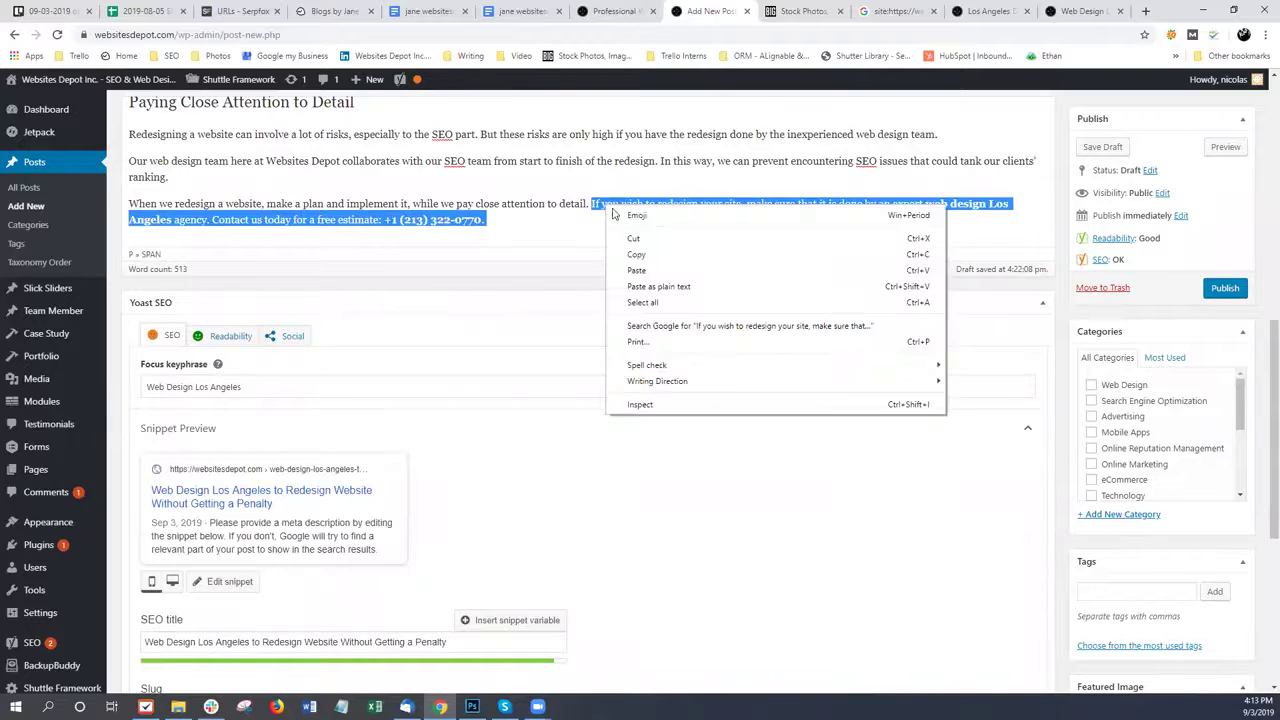
left_click(636, 252)
scroll(652, 333, "down", 3)
scroll(652, 333, "down", 1)
left_click(280, 378)
right_click(283, 382)
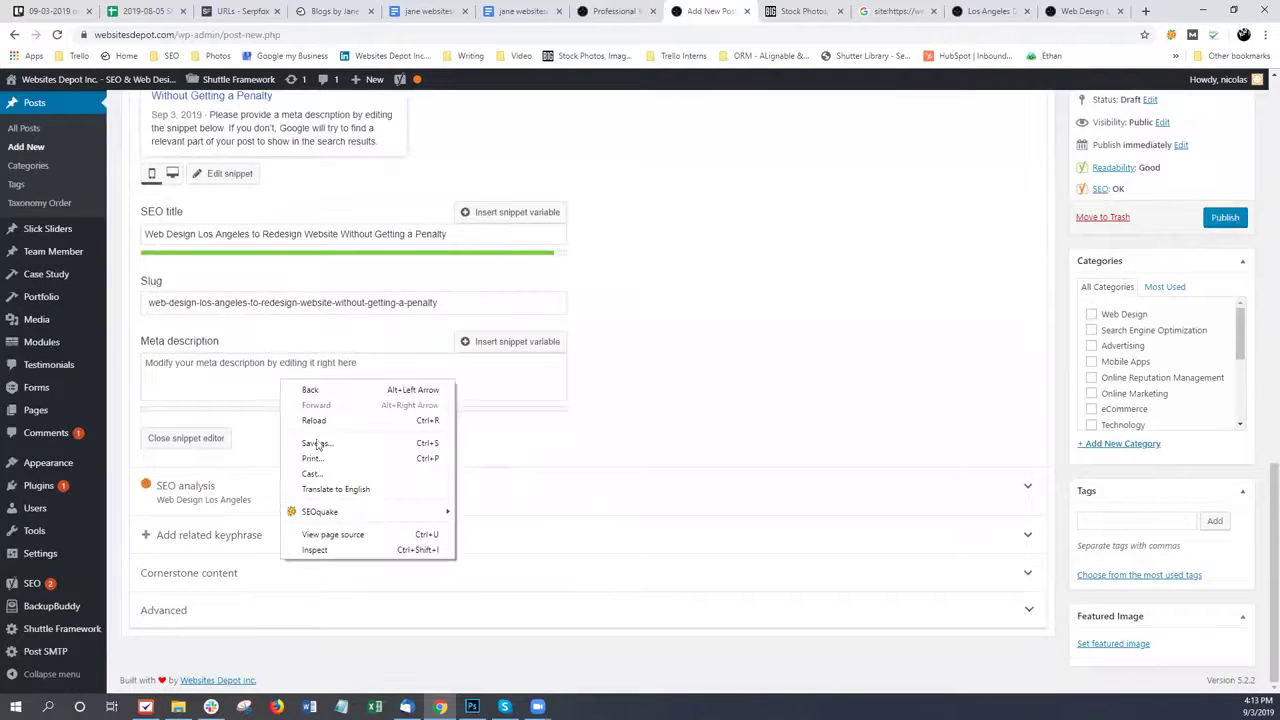
left_click(233, 371)
right_click(232, 374)
left_click(186, 350)
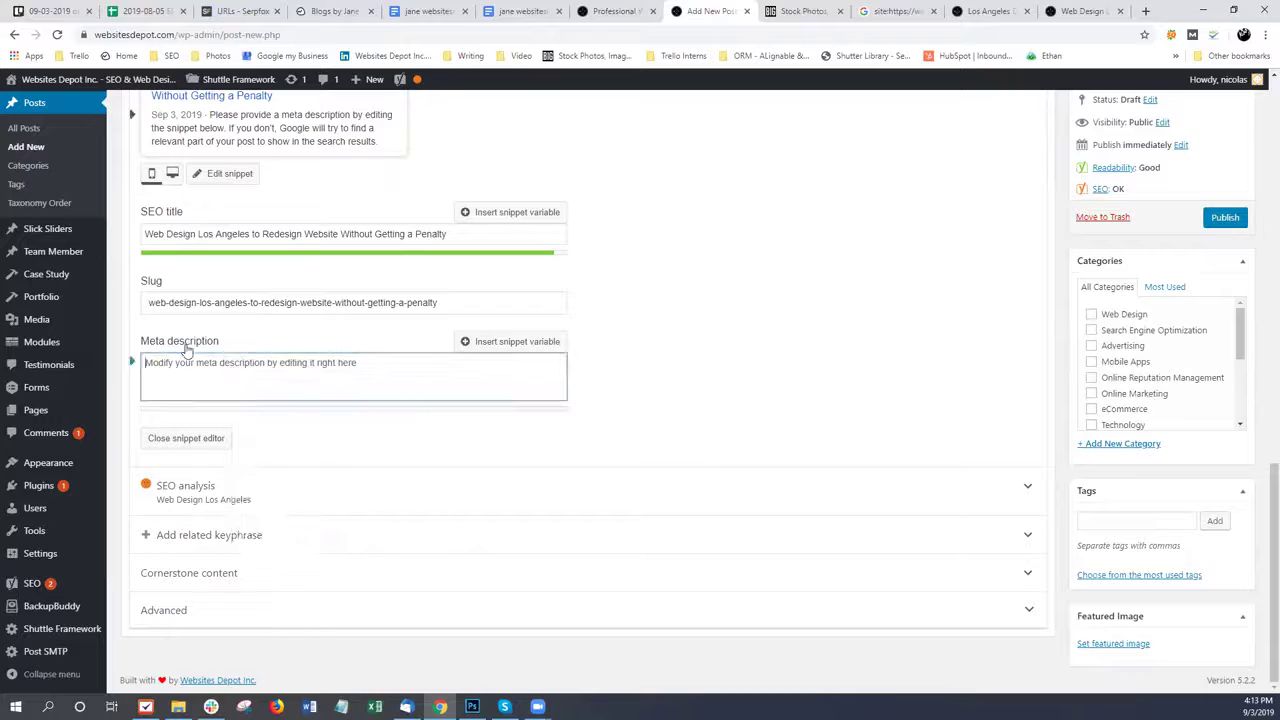
key("ctrl+v")
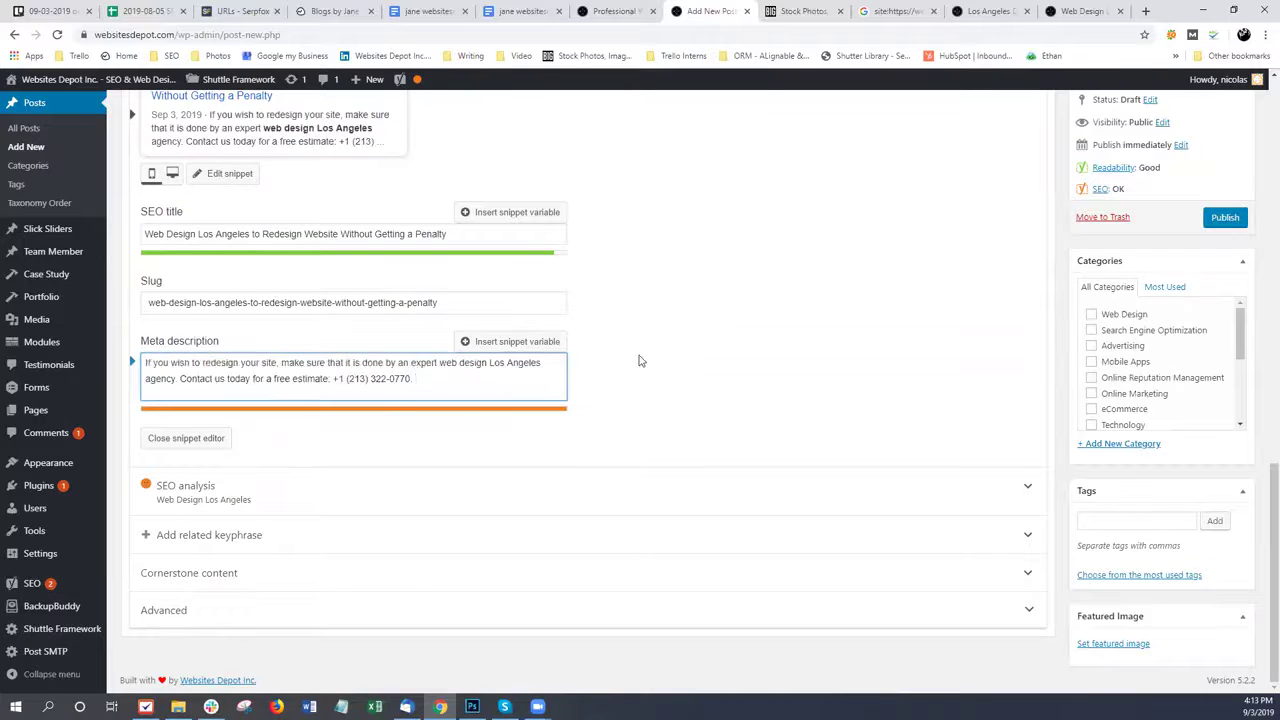
Check that the keyphrase "web design Los Angeles" occurs in the SEO title, slug and meta description by highlighting it in each
scroll(600, 352, "up", 1)
left_click_drag(251, 300, 146, 298)
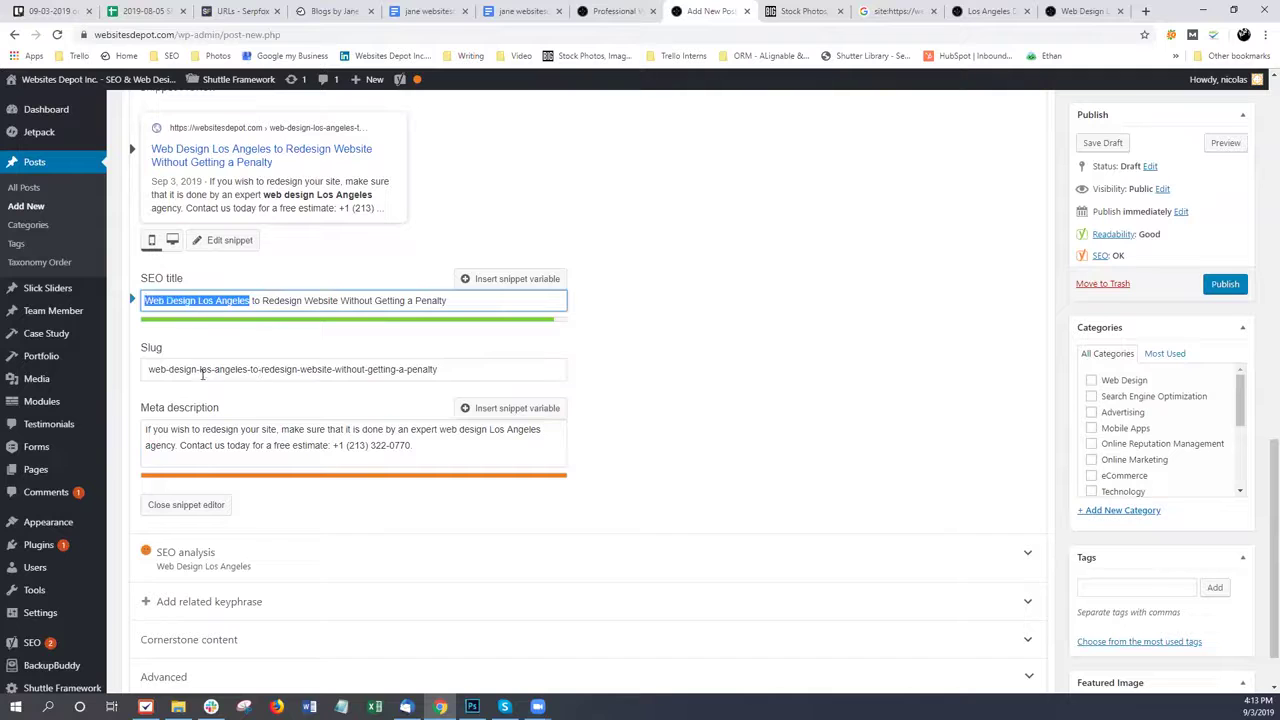
left_click_drag(249, 369, 146, 369)
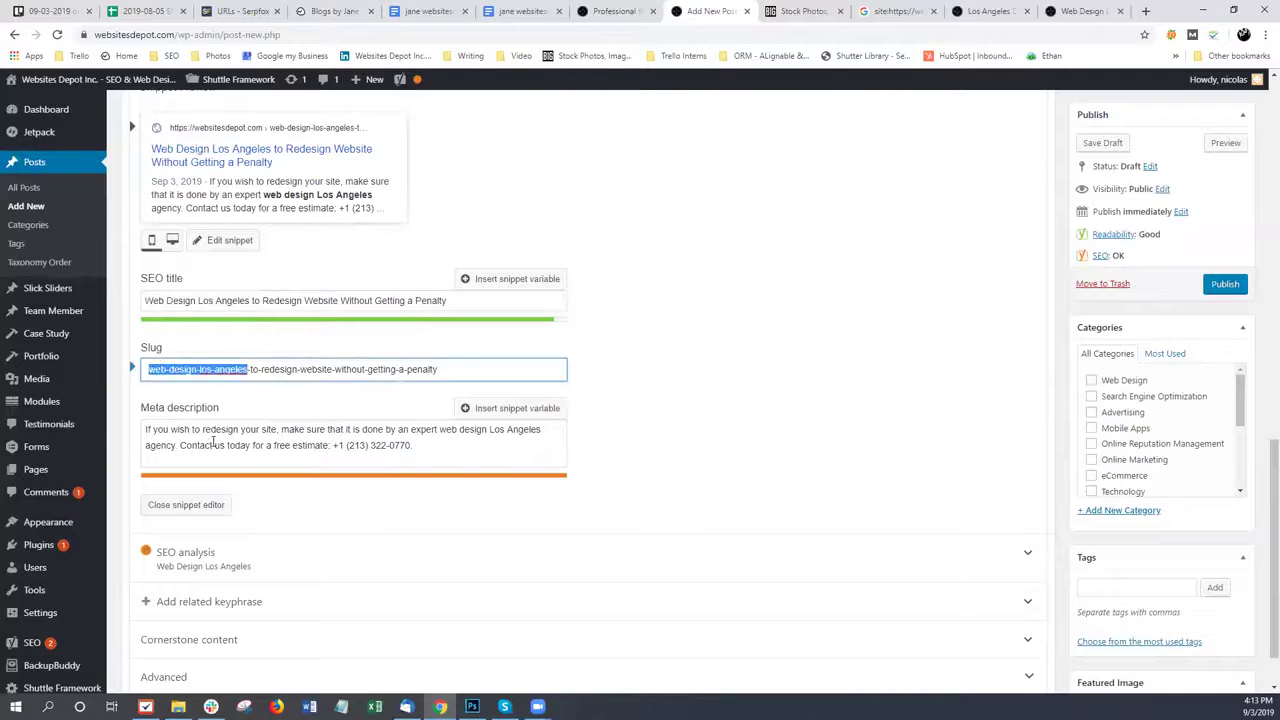
left_click(447, 428)
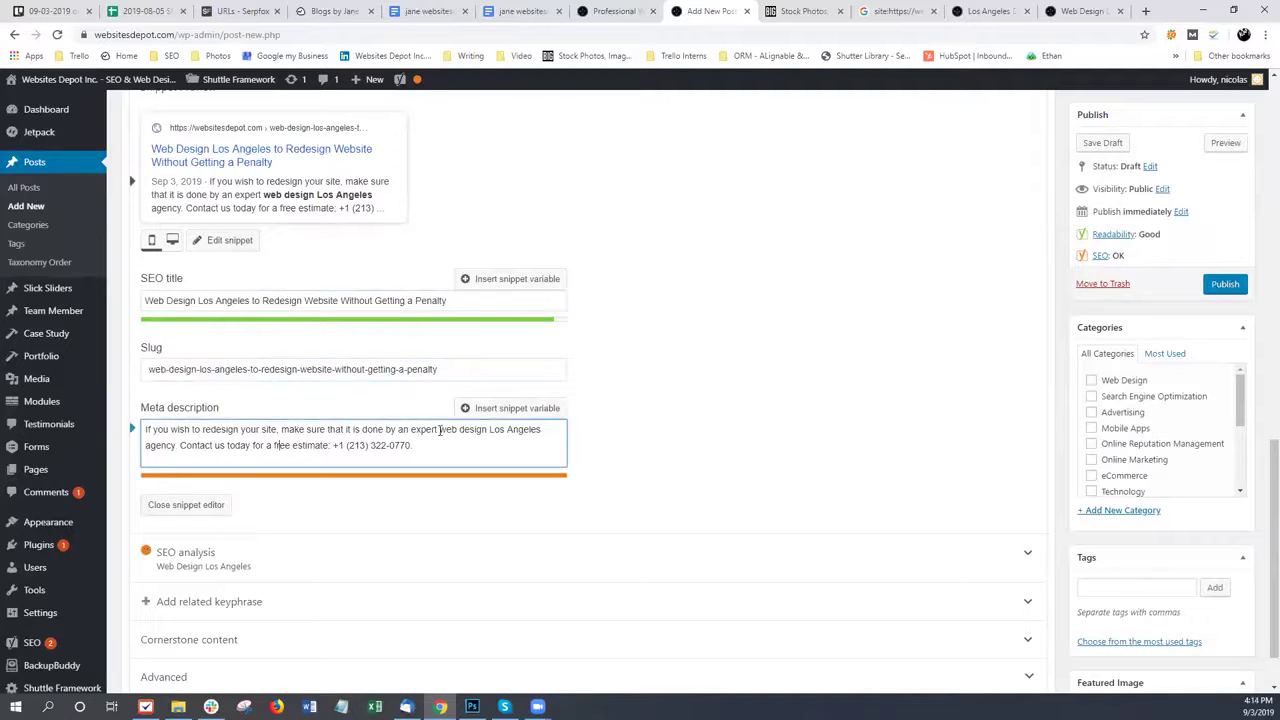
left_click_drag(439, 429, 544, 431)
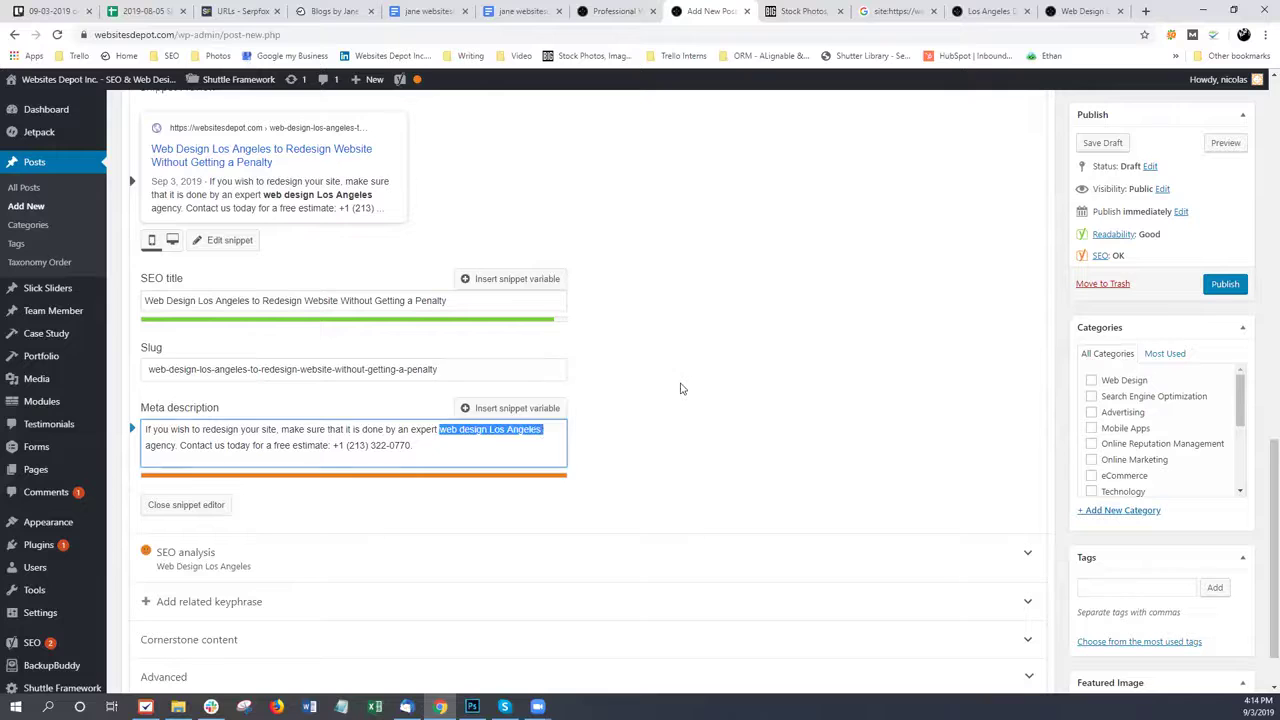
left_click(681, 388)
Expand the Yoast SEO analysis and review the listed problems, including outbound links and image alt attributes
scroll(668, 391, "down", 1)
left_click(289, 494)
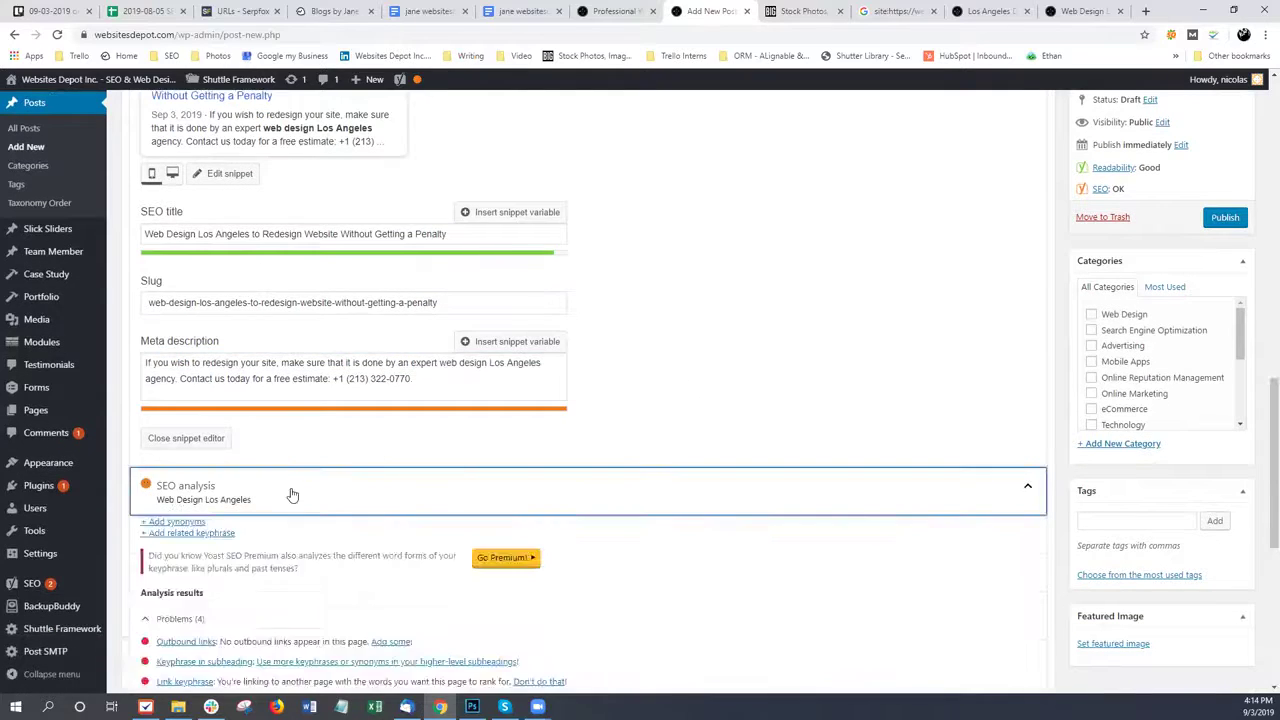
scroll(634, 374, "down", 3)
left_click_drag(232, 308, 156, 309)
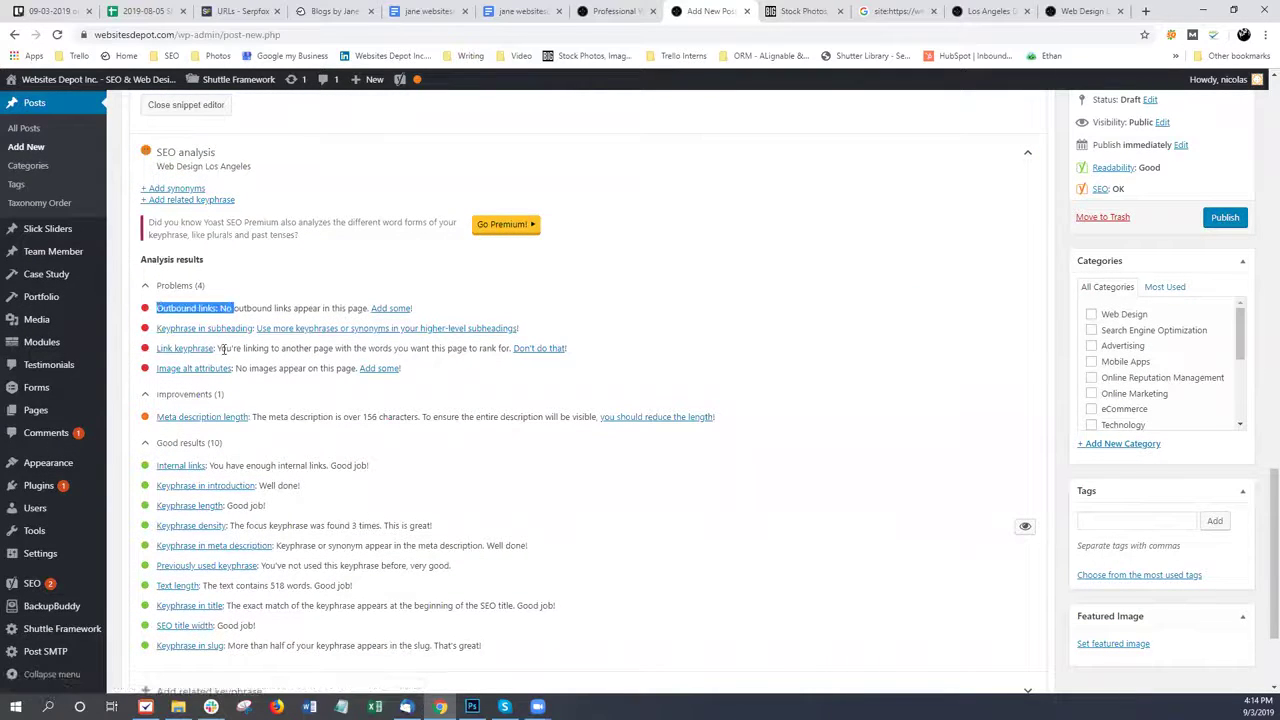
left_click_drag(249, 369, 177, 370)
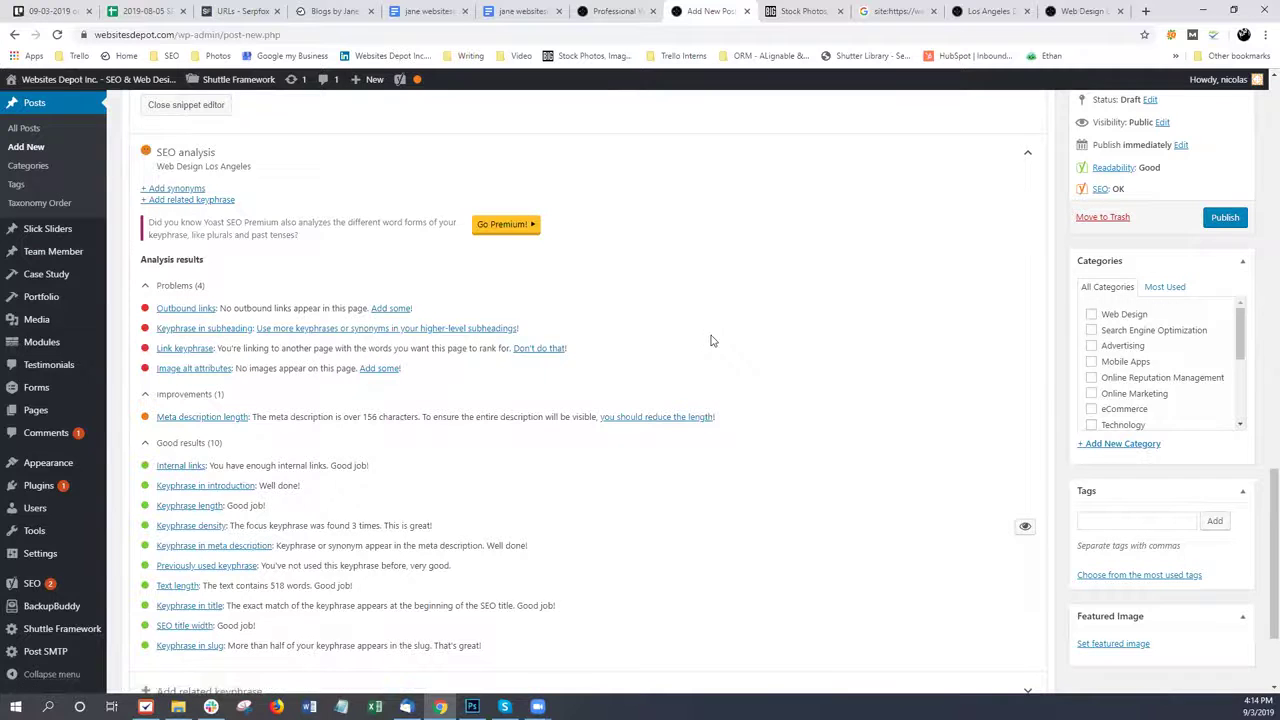
Copy the Yoast focus keyphrase "Web Design Los Angeles" for naming the post images
scroll(708, 340, "up", 4)
scroll(329, 241, "up", 1)
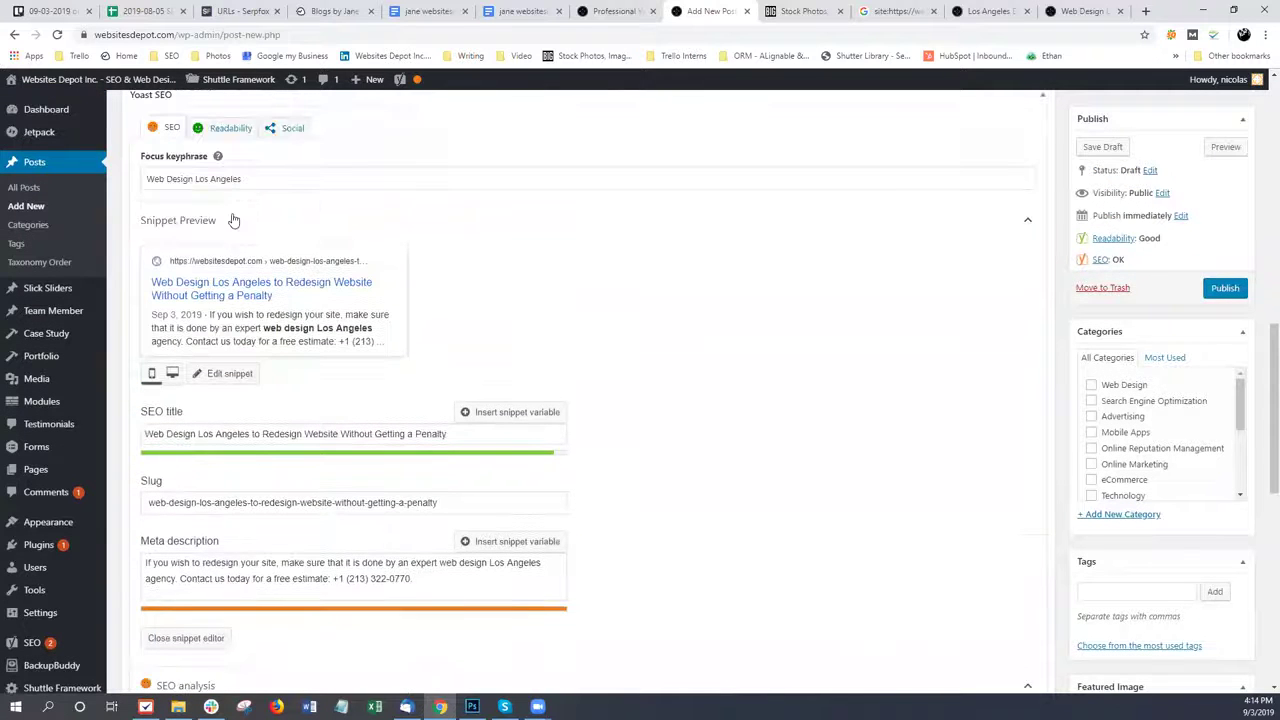
triple_click(254, 182)
key("ctrl+c")
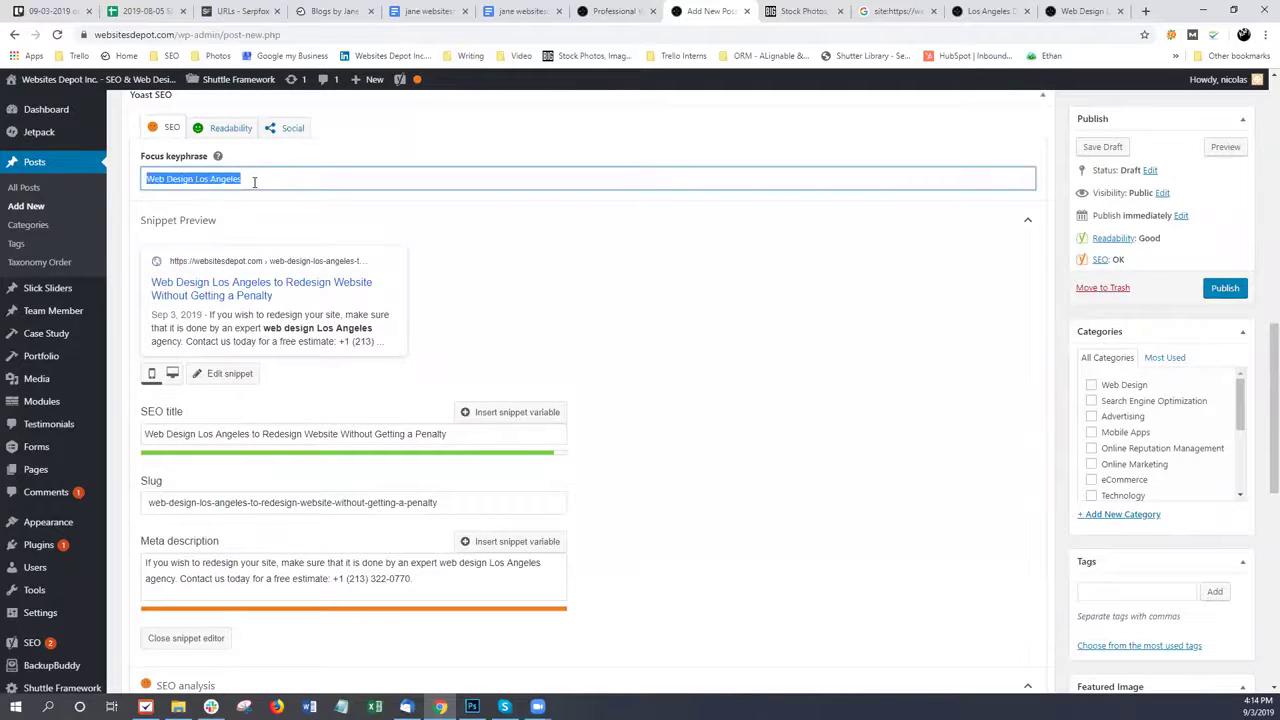
Switch to the open Bigstock page and search its images for "web design"
left_click(892, 5)
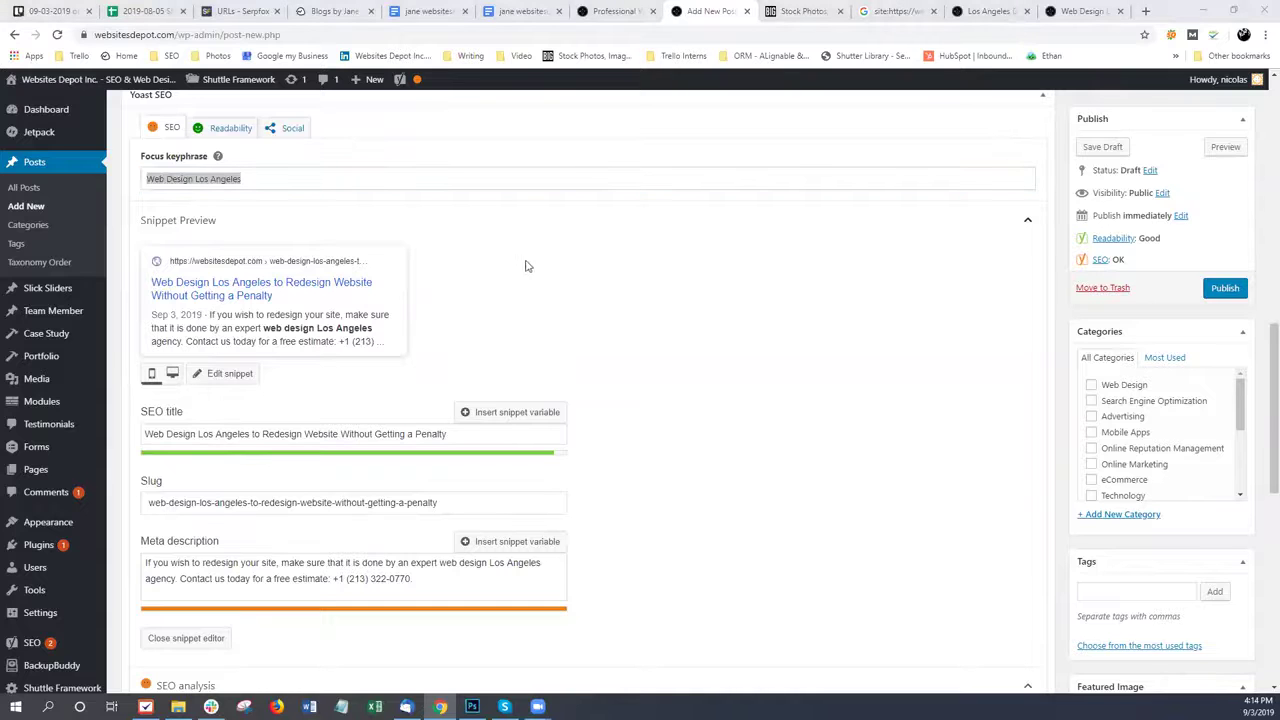
left_click(798, 12)
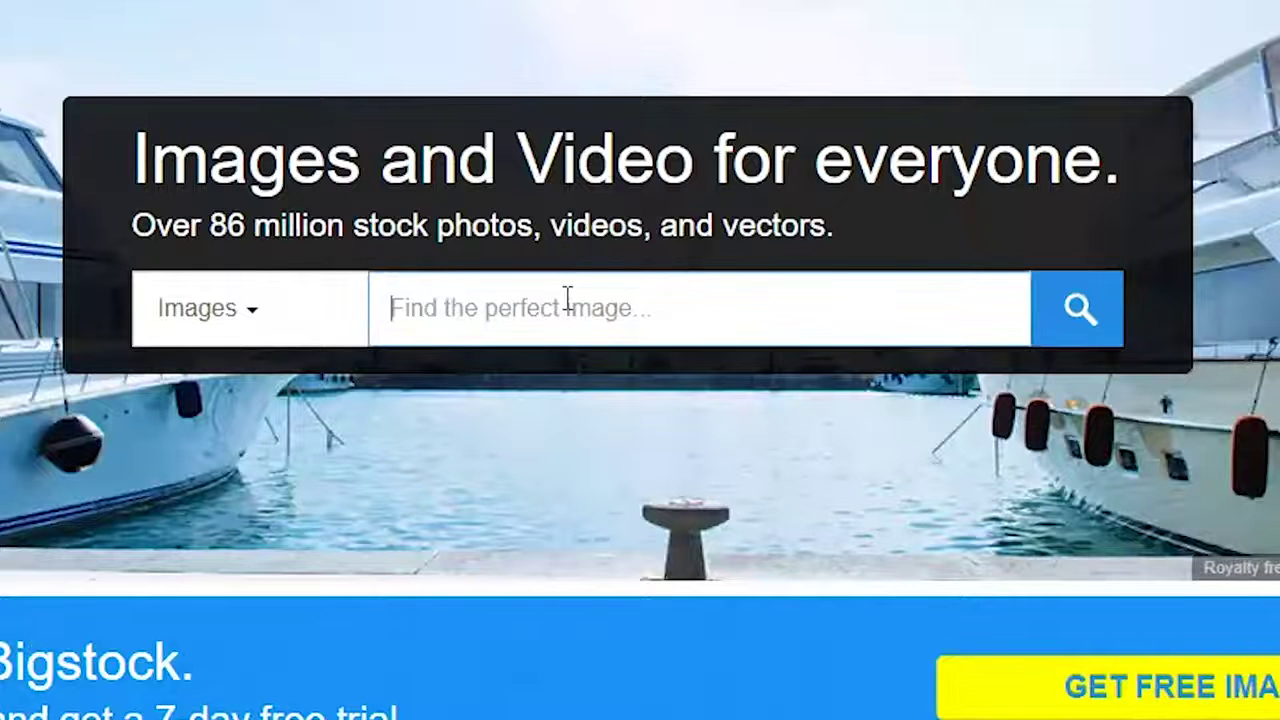
type("web design")
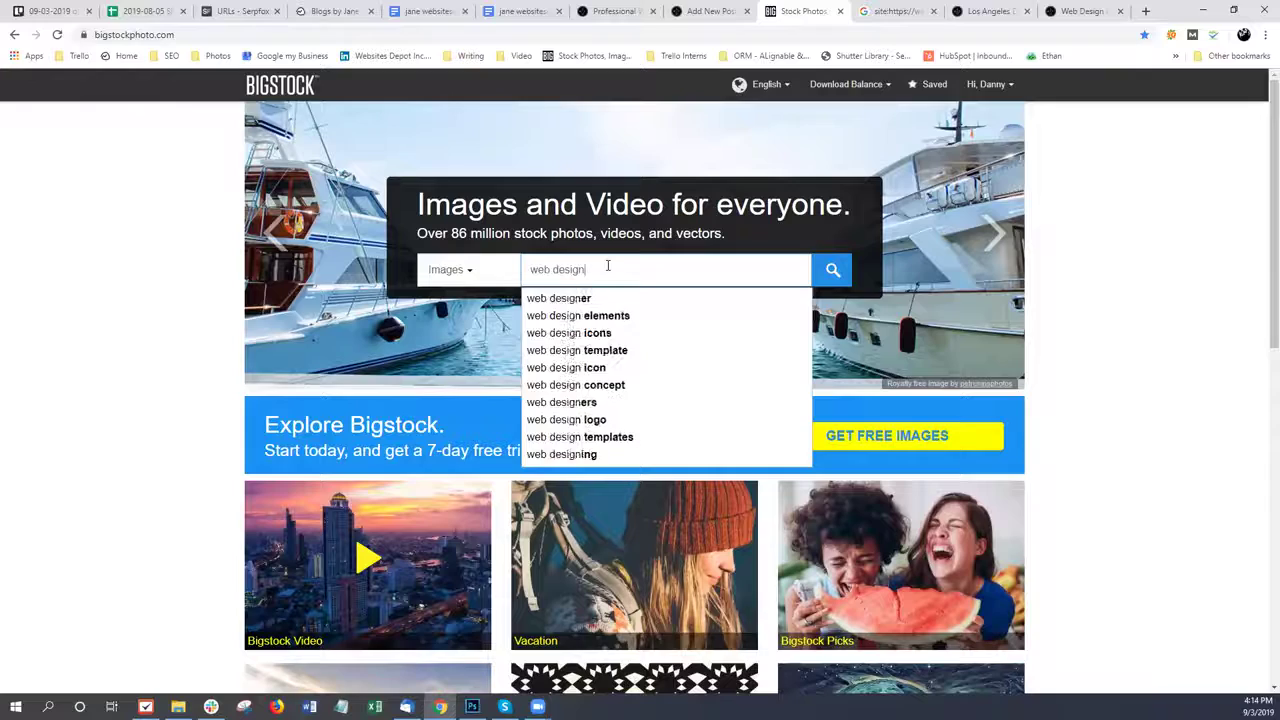
key("Return")
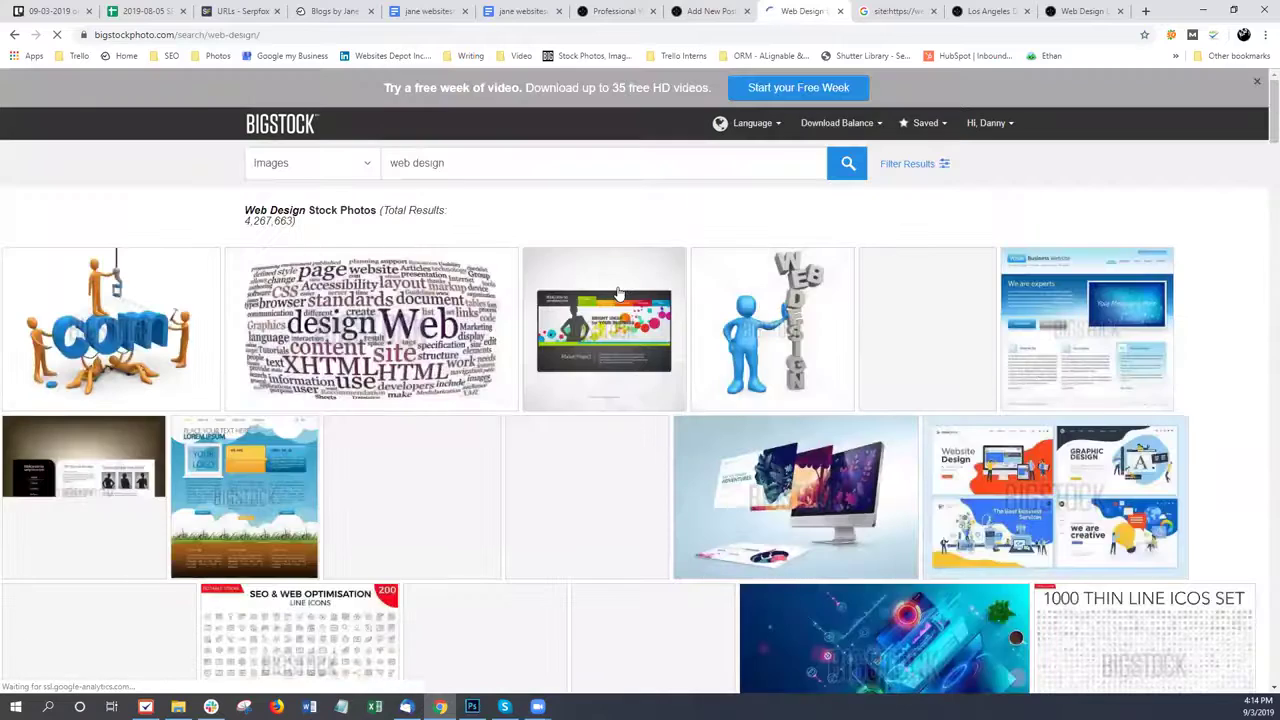
Open the web design template monitor image and the "Web Design" coding hands image from the results in separate tabs
scroll(620, 294, "down", 2)
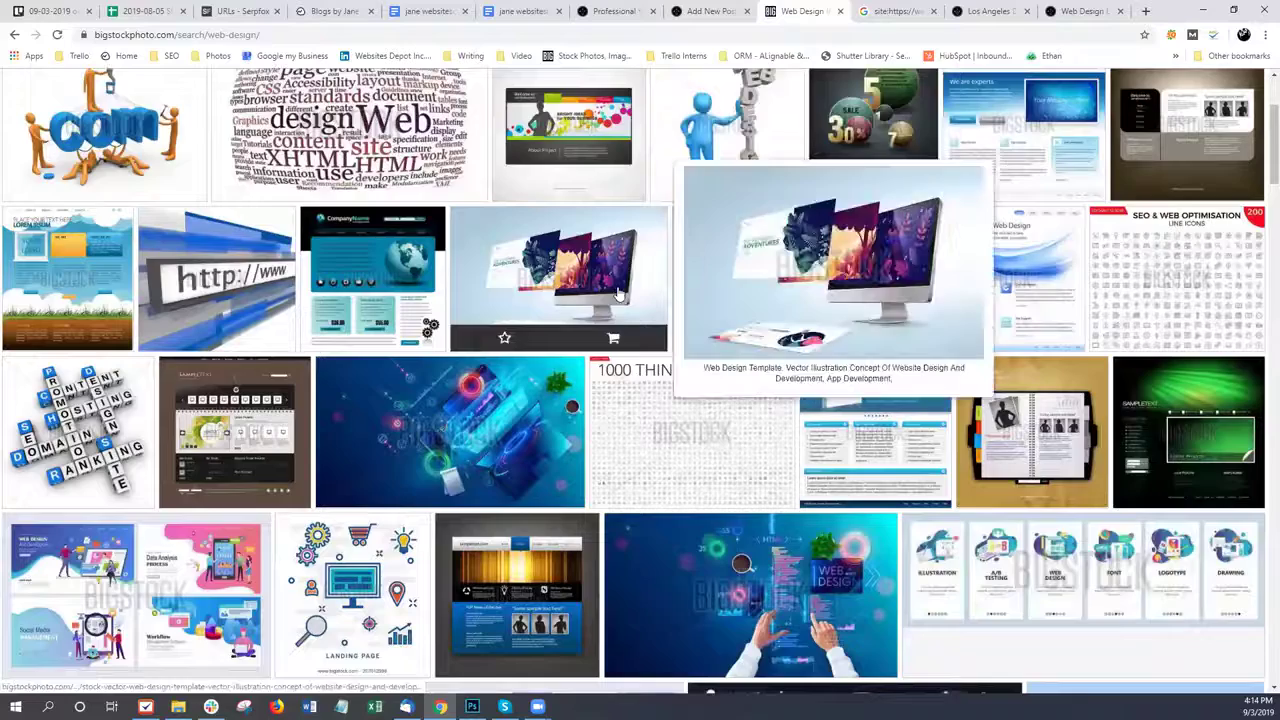
scroll(618, 294, "down", 2)
scroll(618, 294, "up", 3)
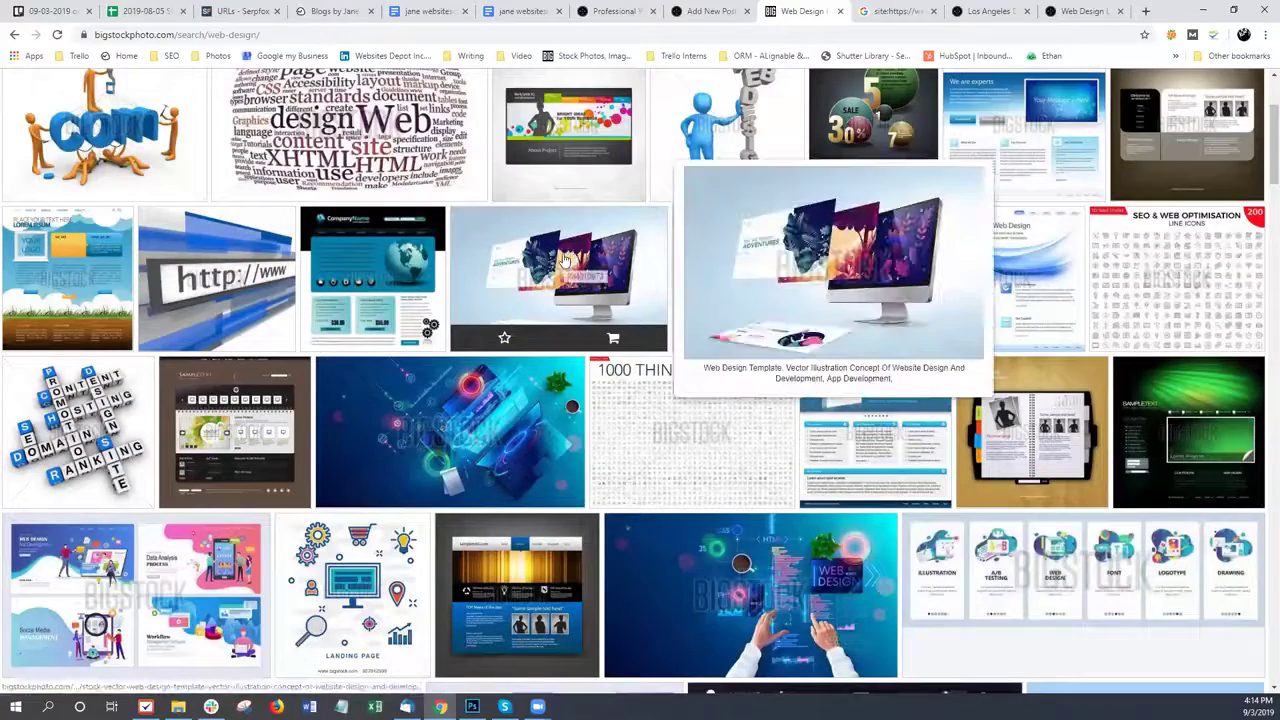
scroll(600, 290, "down", 3)
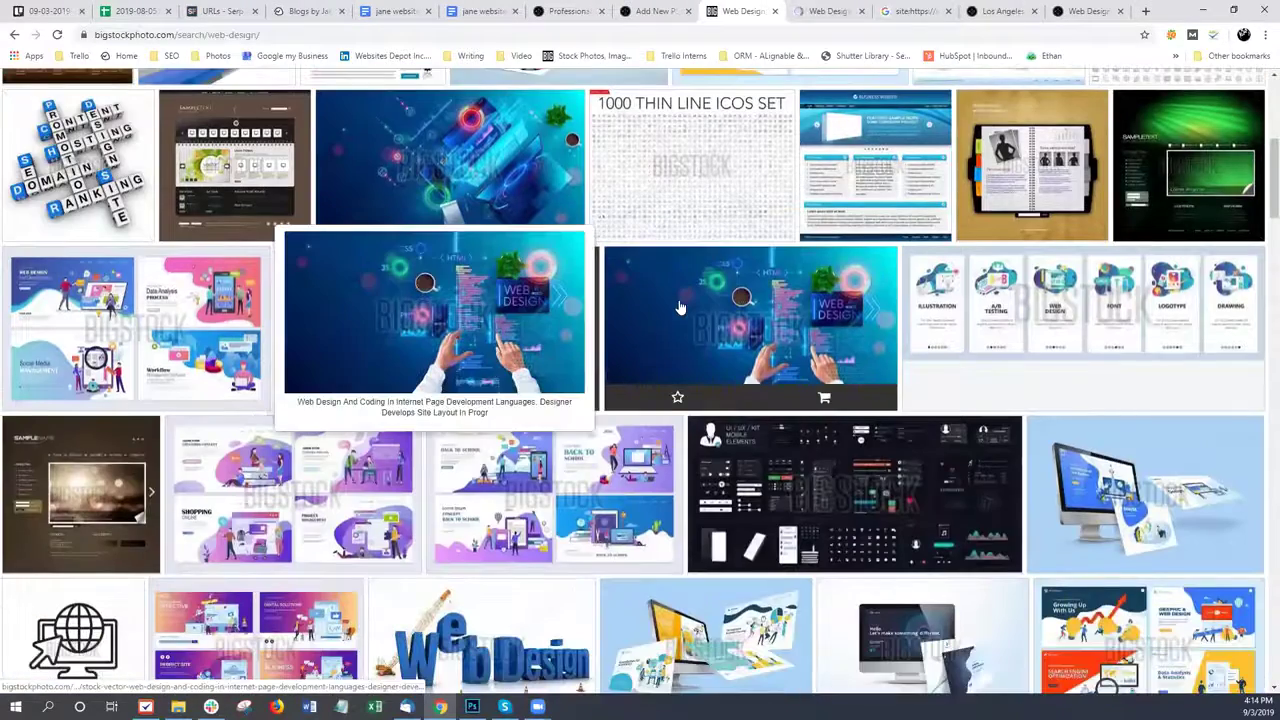
middle_click(745, 303)
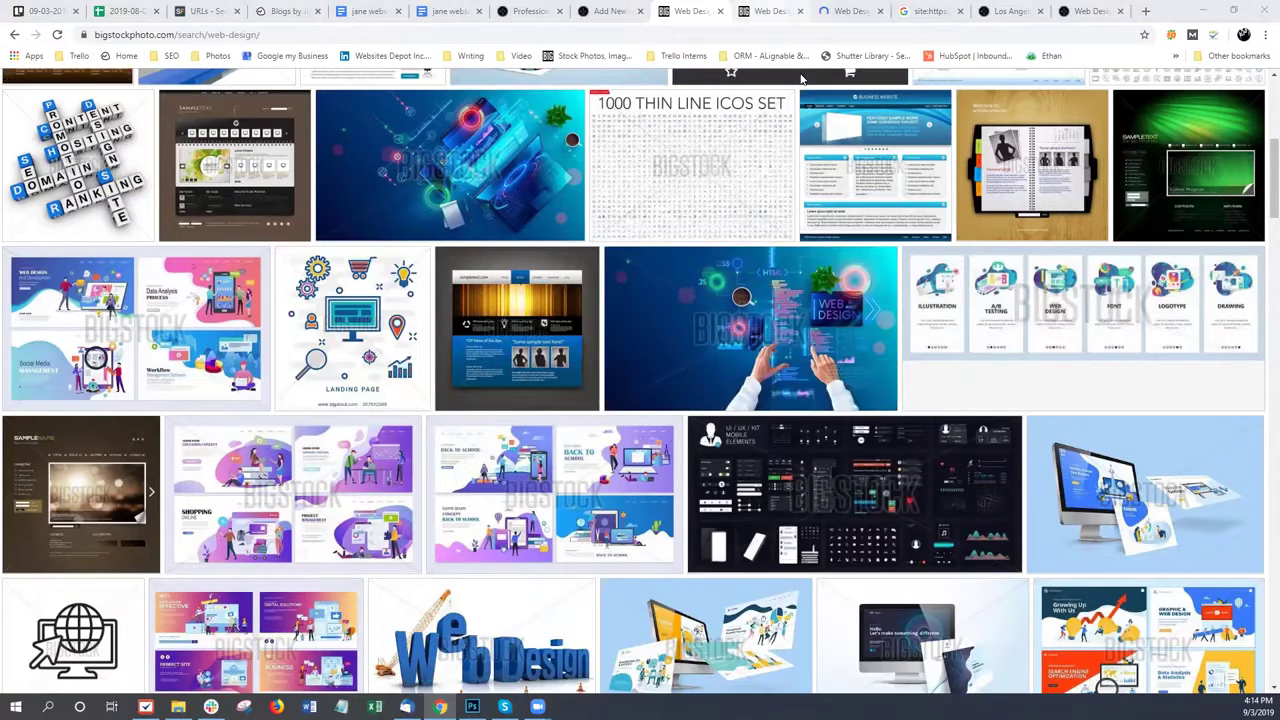
Download the monitor template image in the Small 900 x 600 size, saved as "Web Design Los Angeles"
left_click(772, 11)
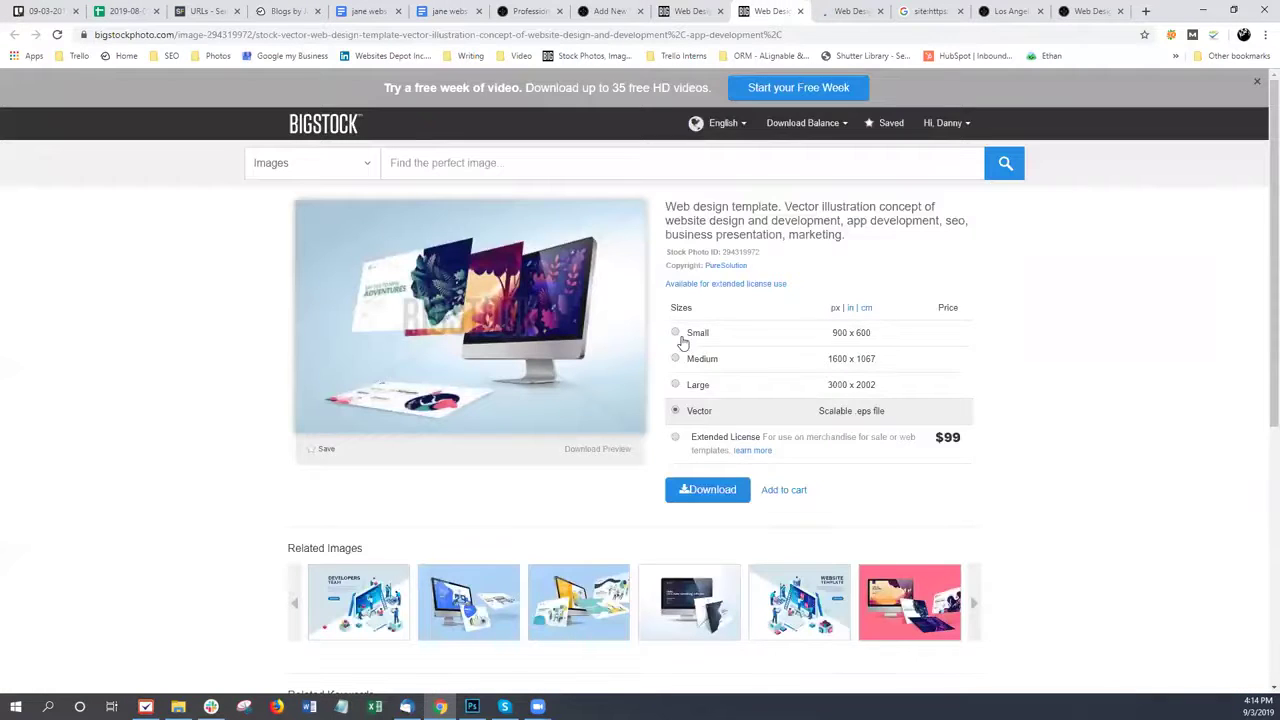
left_click(677, 336)
left_click(710, 490)
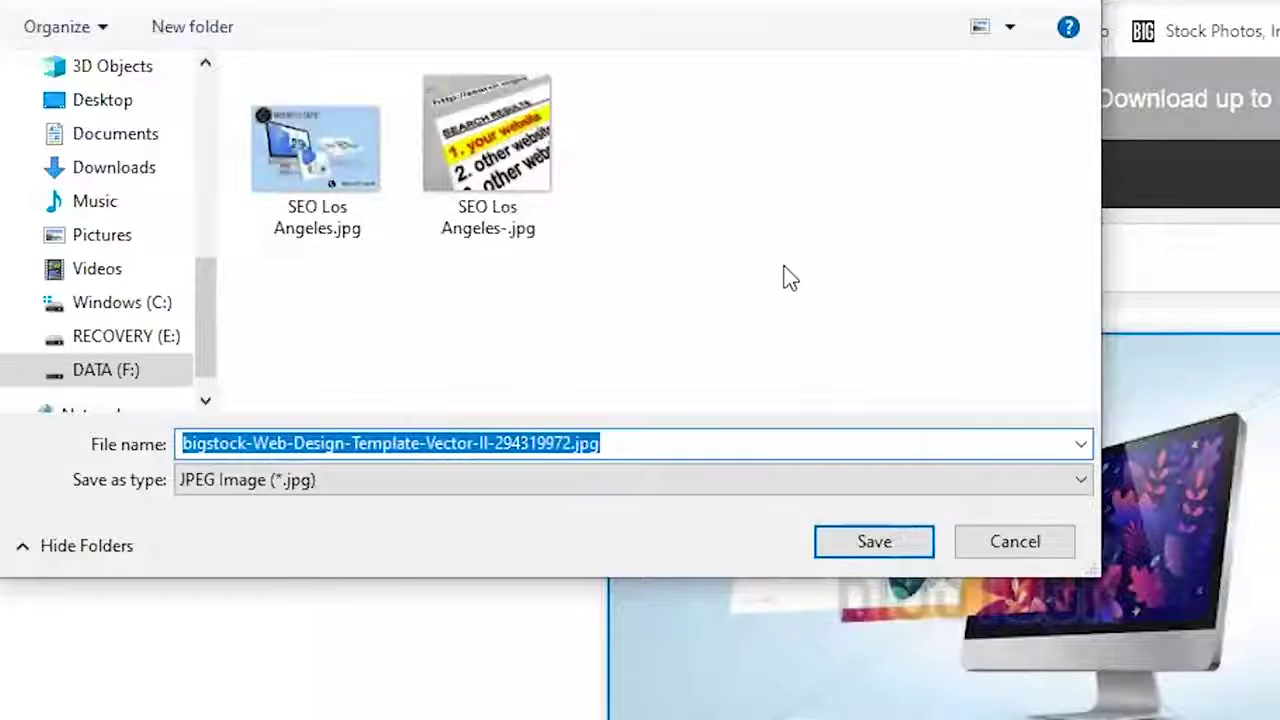
key("ctrl+v")
key("Return")
Download the web design coding image in the Small 900 x 506 size, saved as "Web Design Los Angeles-"
left_click(800, 12)
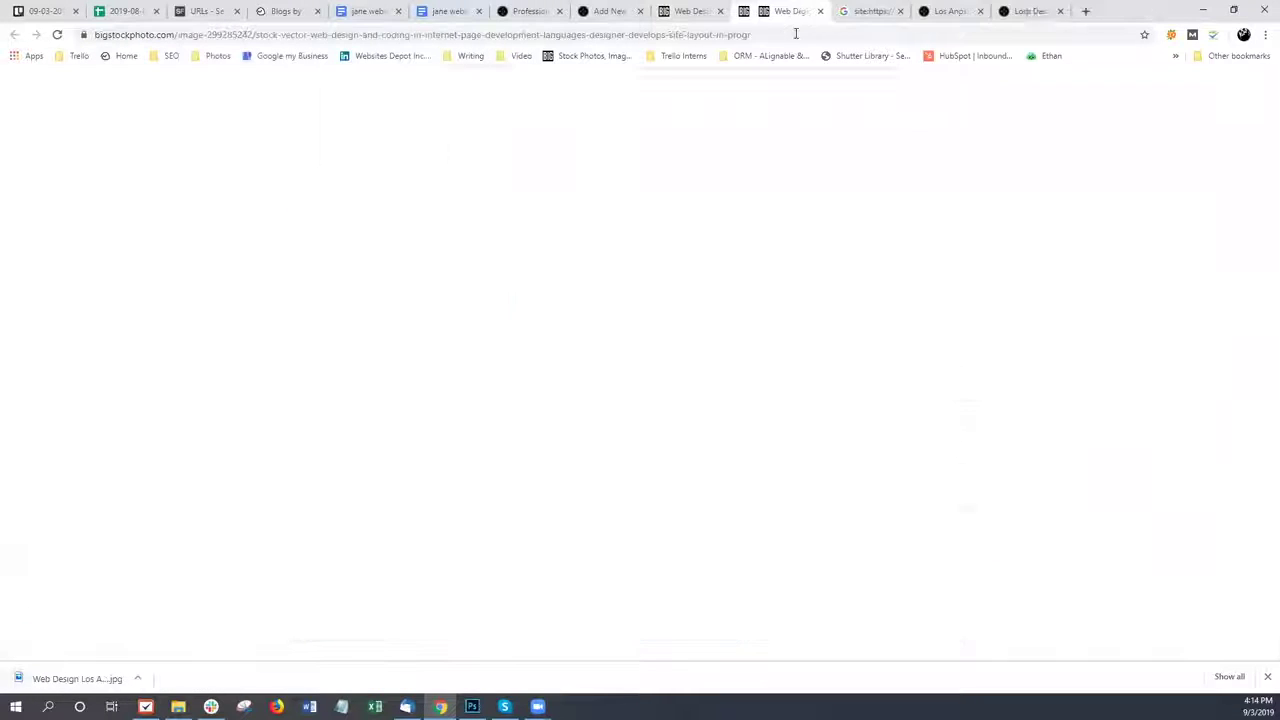
left_click(675, 443)
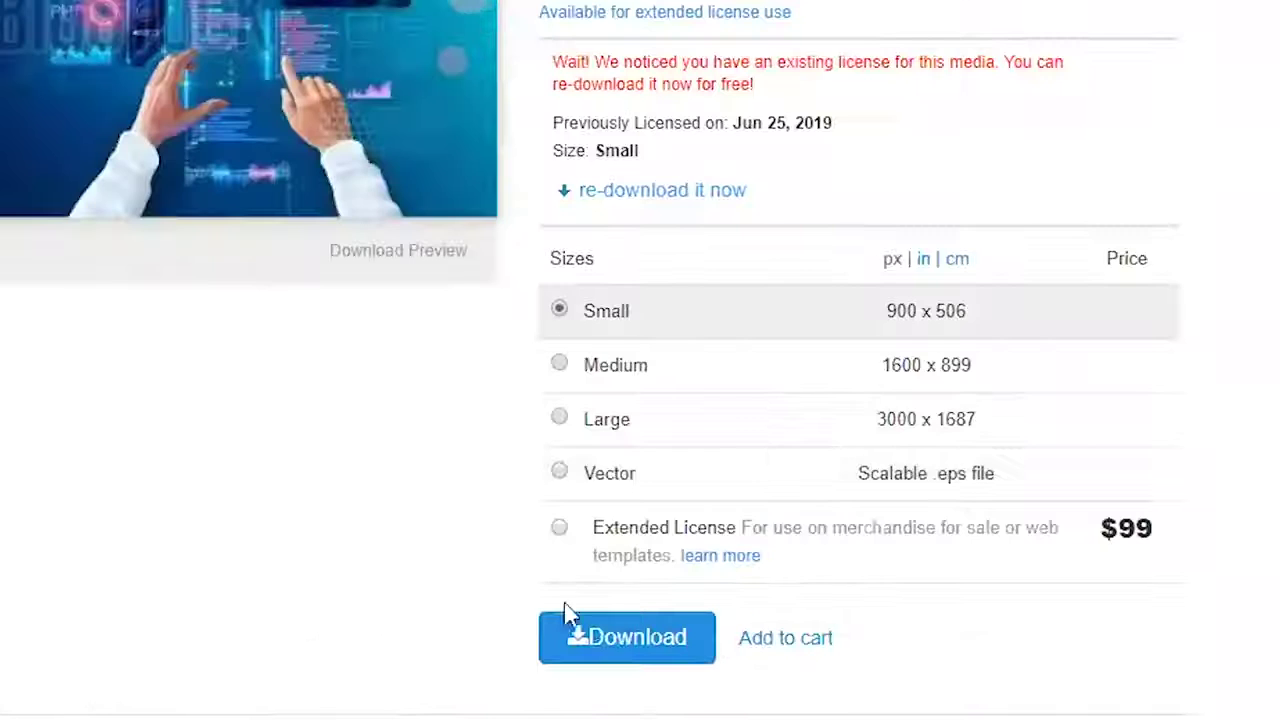
left_click(615, 648)
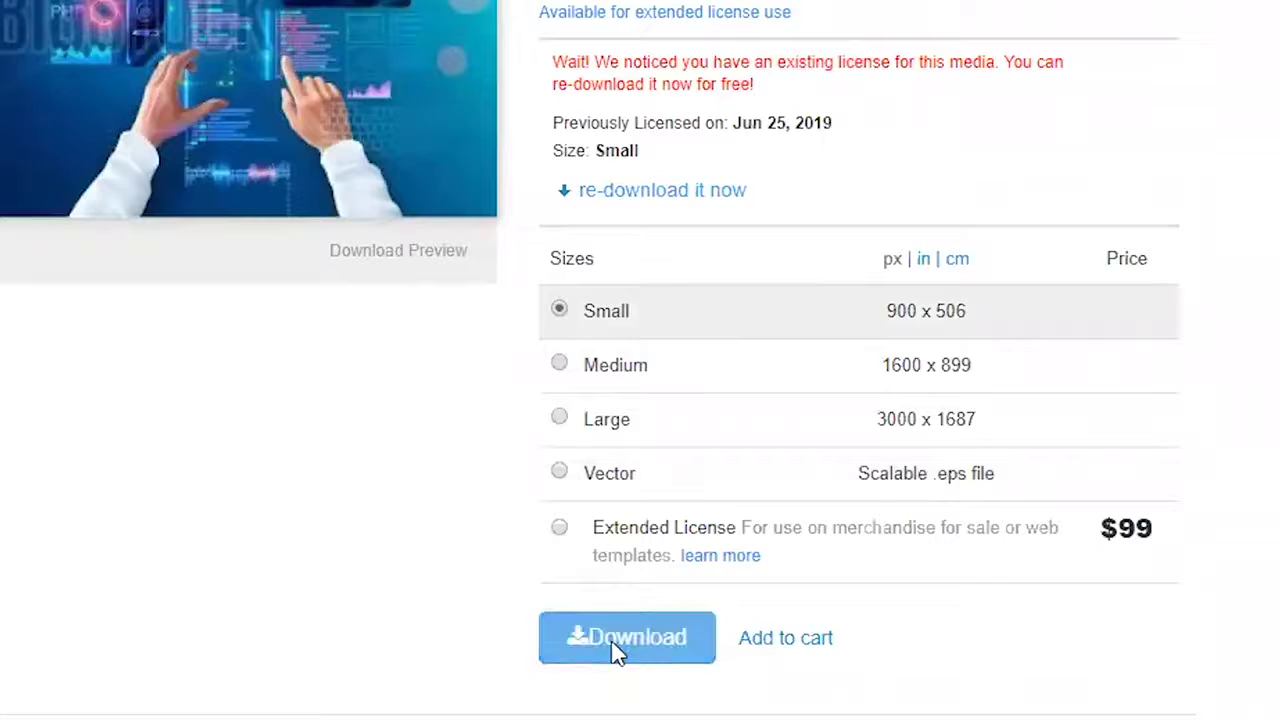
type("Web Design Los Angeles")
type("-")
key("Return")
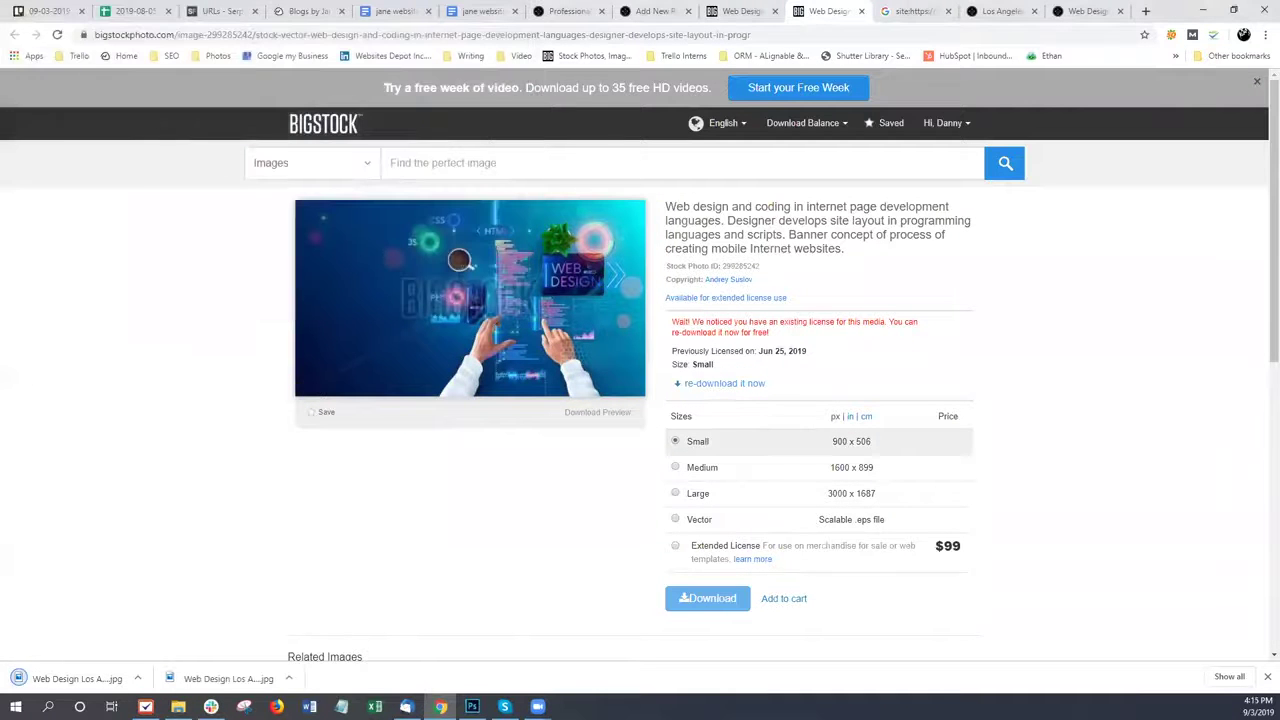
Open the two downloaded Web Design Los Angeles images from the 08-29 folder in Photoshop
left_click(138, 680)
left_click(174, 640)
double_click(751, 291)
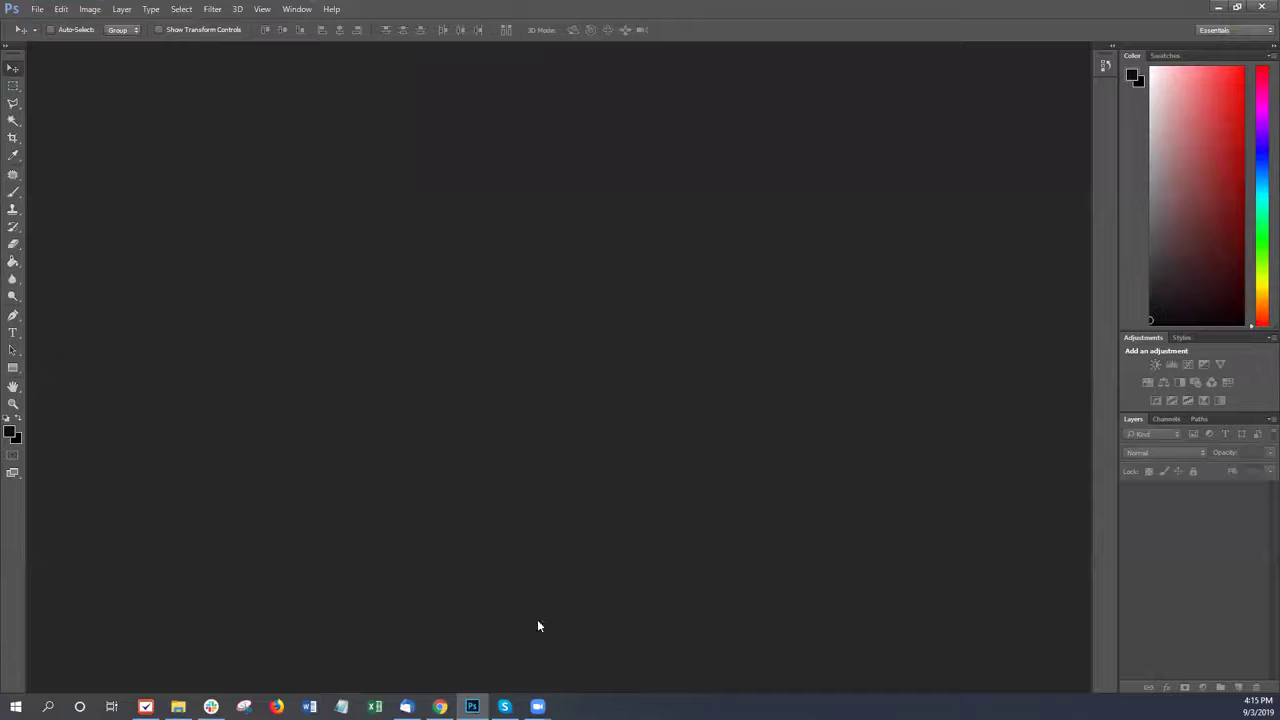
left_click(178, 706)
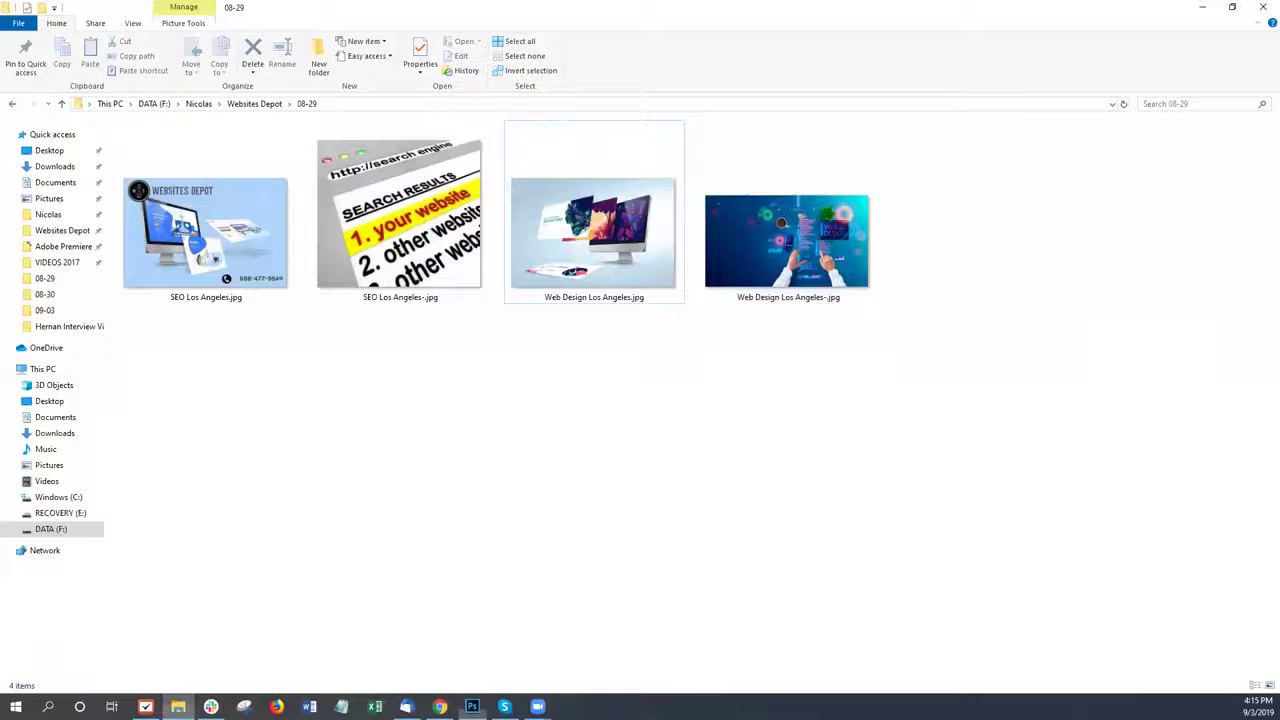
left_click_drag(575, 398, 473, 710)
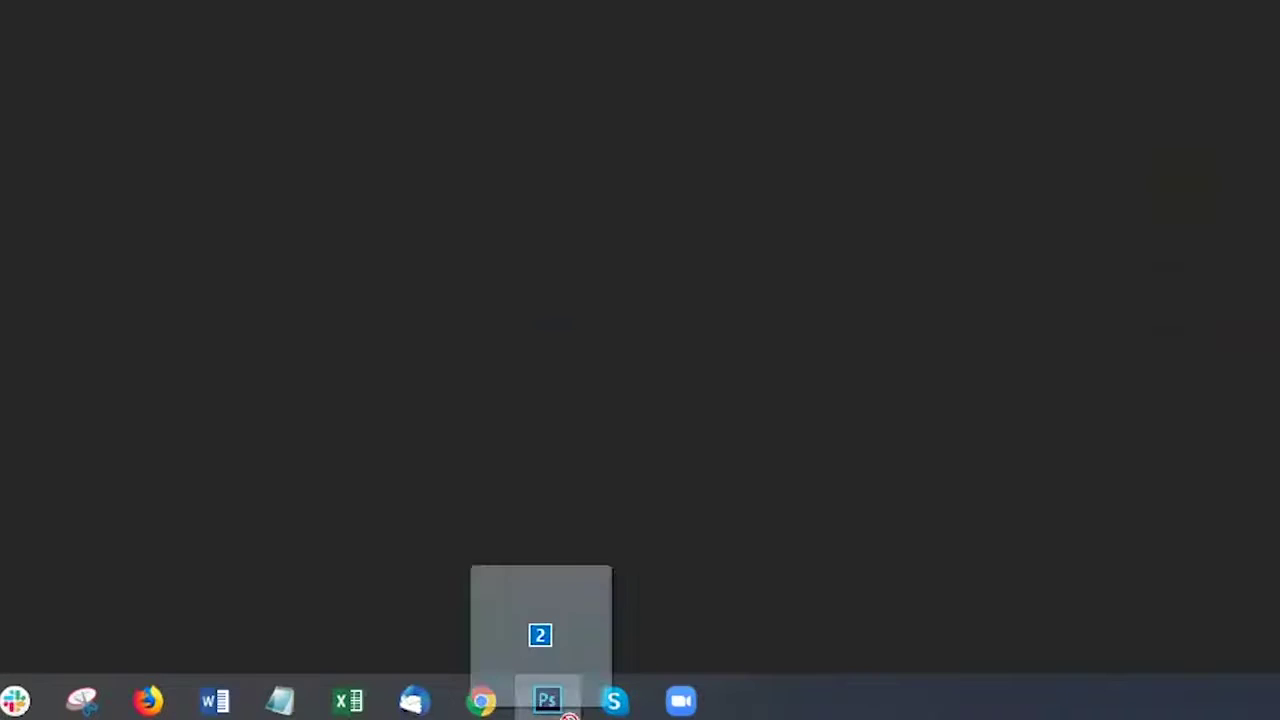
left_click_drag(568, 716, 596, 240)
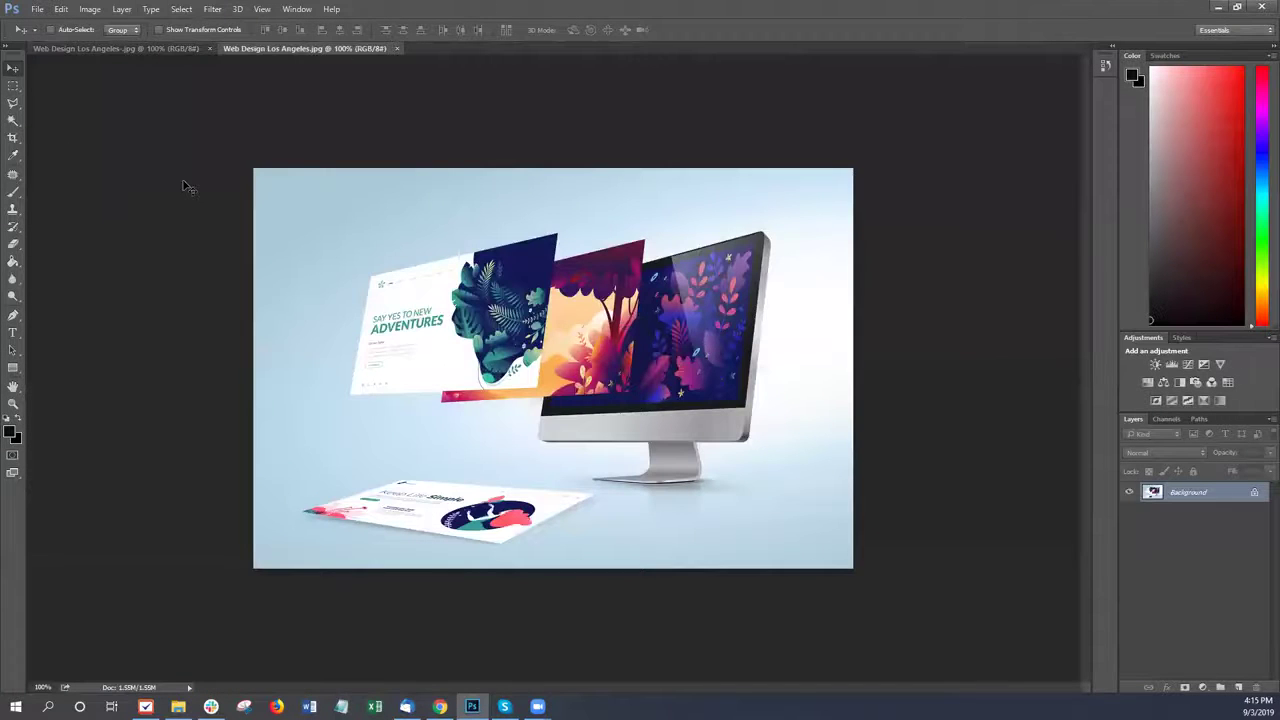
Resize the monitor image to 800 pixels wide and save it as a medium-quality, progressive JPEG
key("h")
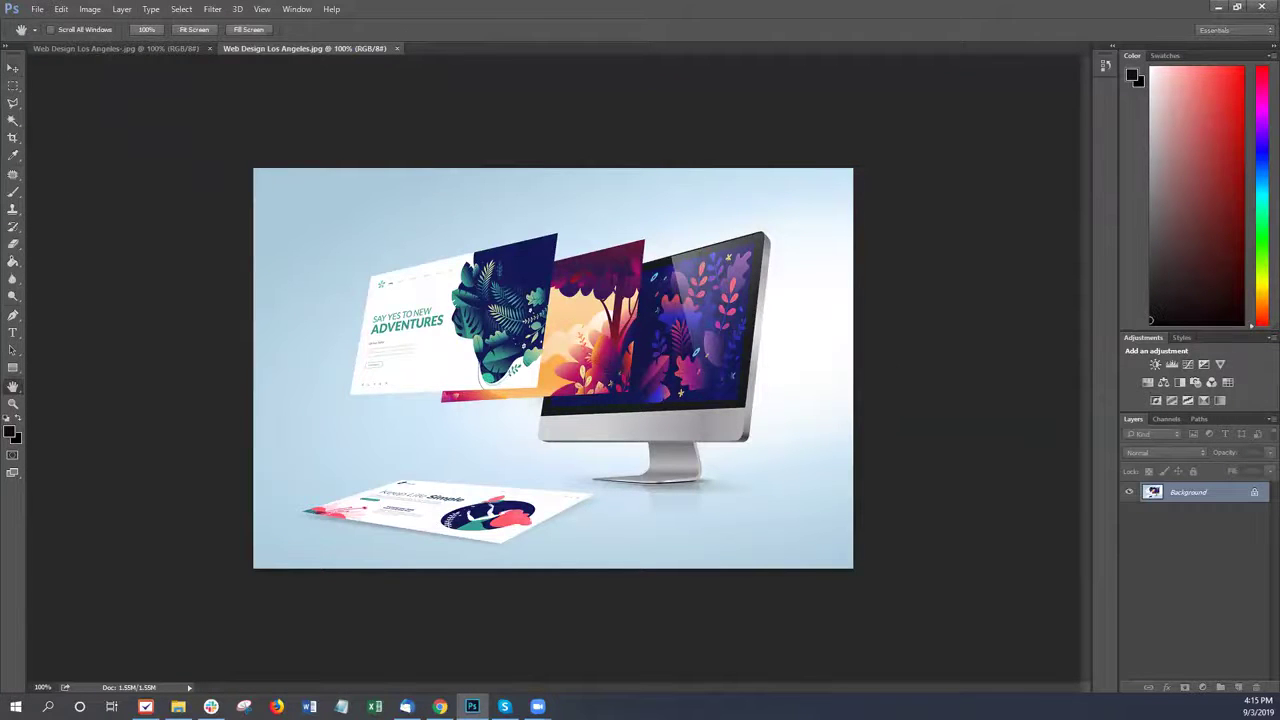
key("ctrl+alt+i")
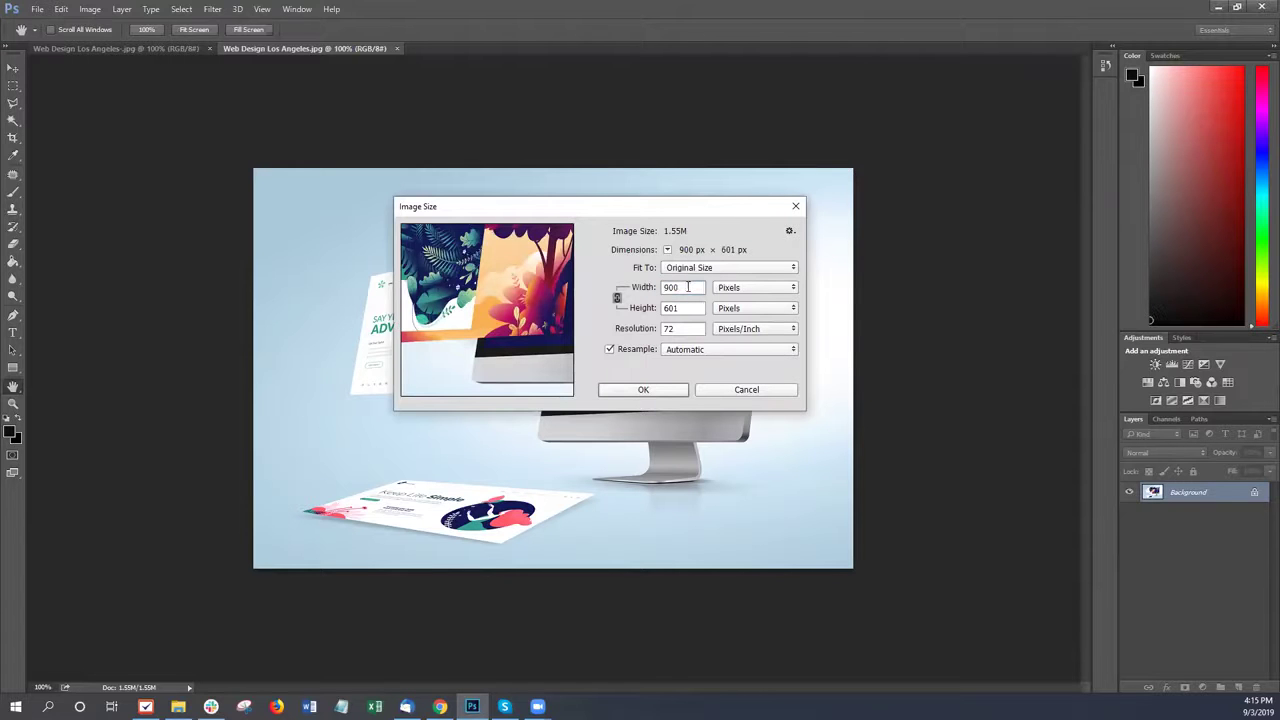
double_click(688, 287)
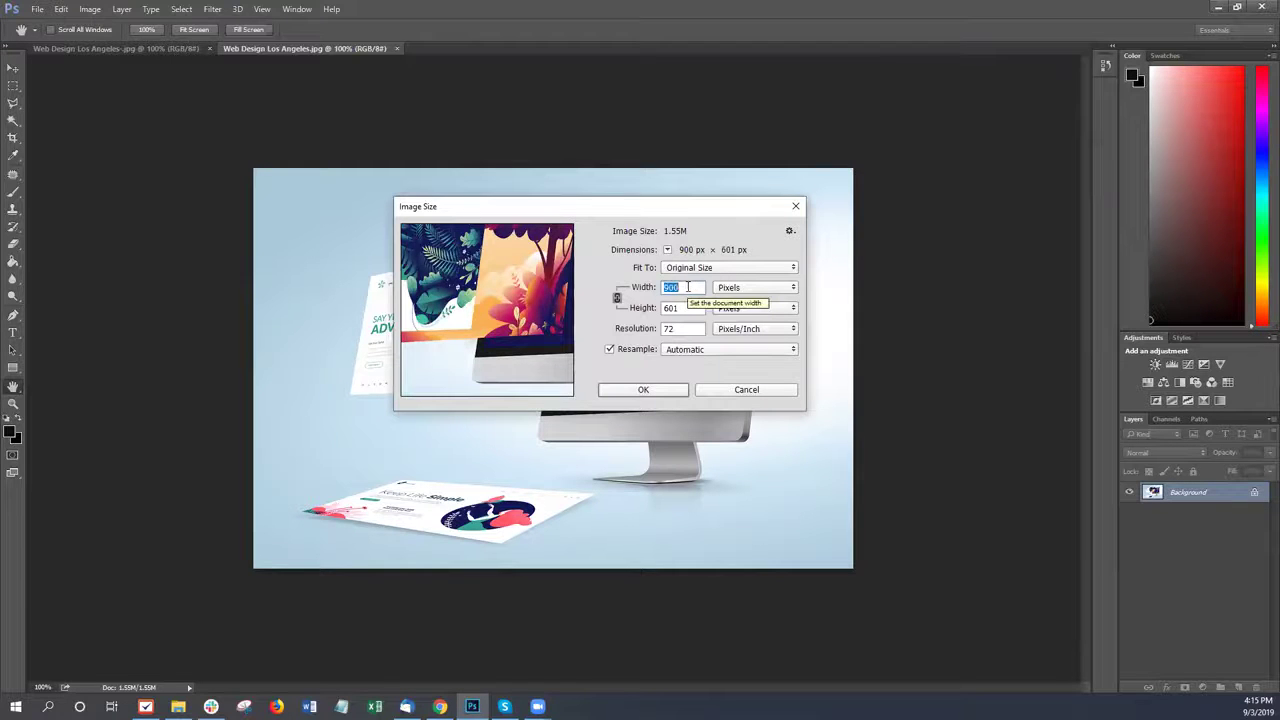
type("800")
key("Return")
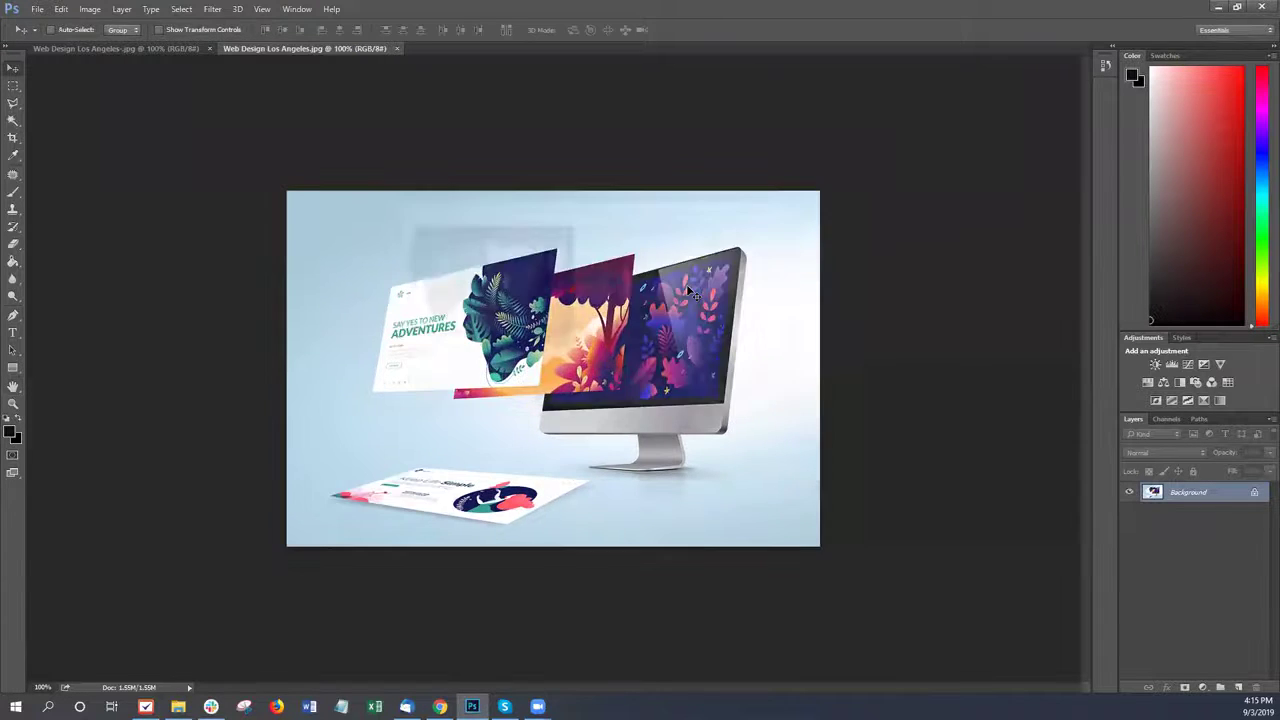
key("ctrl+s")
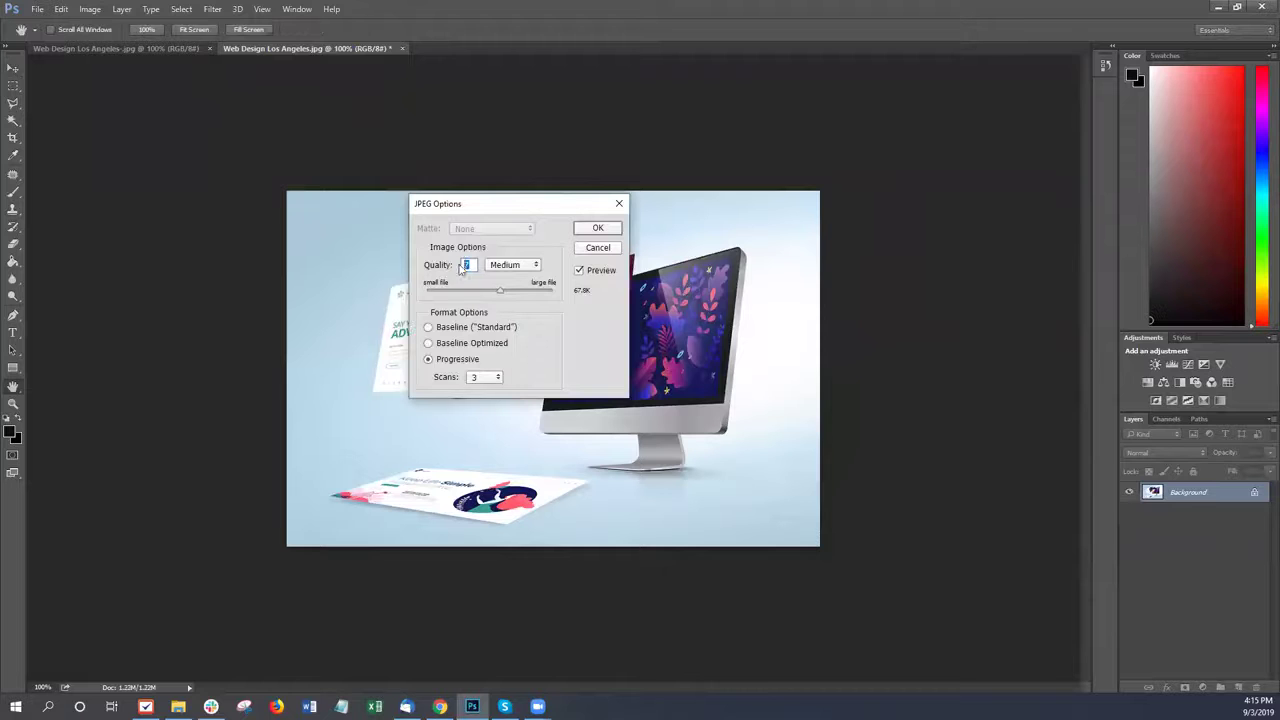
left_click(592, 229)
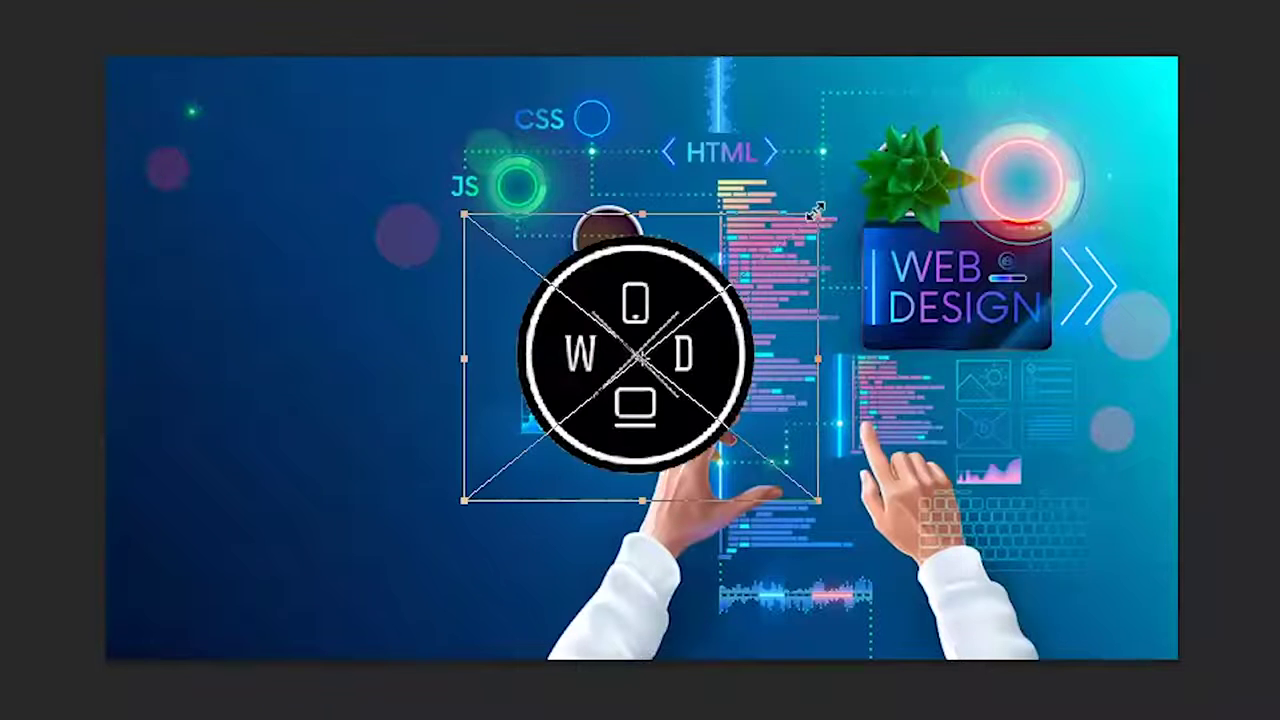
Shrink the WD logo into the coding image's upper-left corner and place the company name text beside it
left_click_drag(816, 211, 666, 335)
left_click_drag(561, 443, 203, 164)
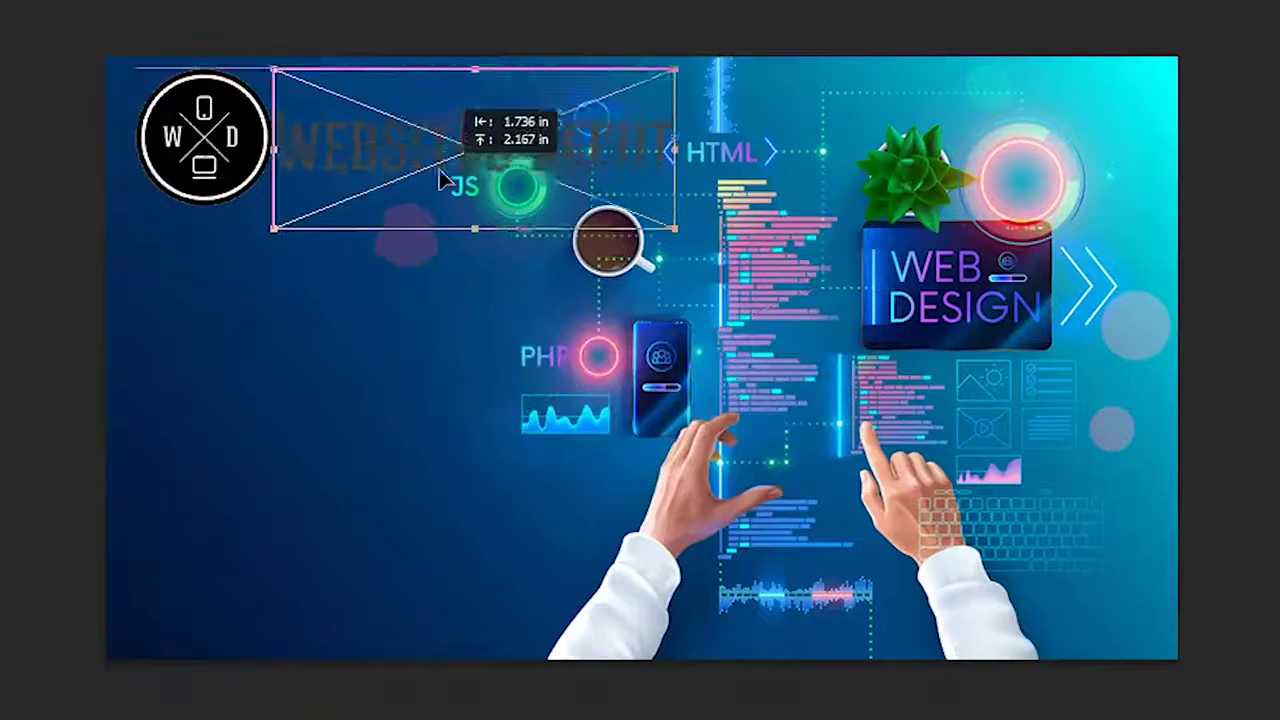
left_click_drag(439, 169, 453, 152)
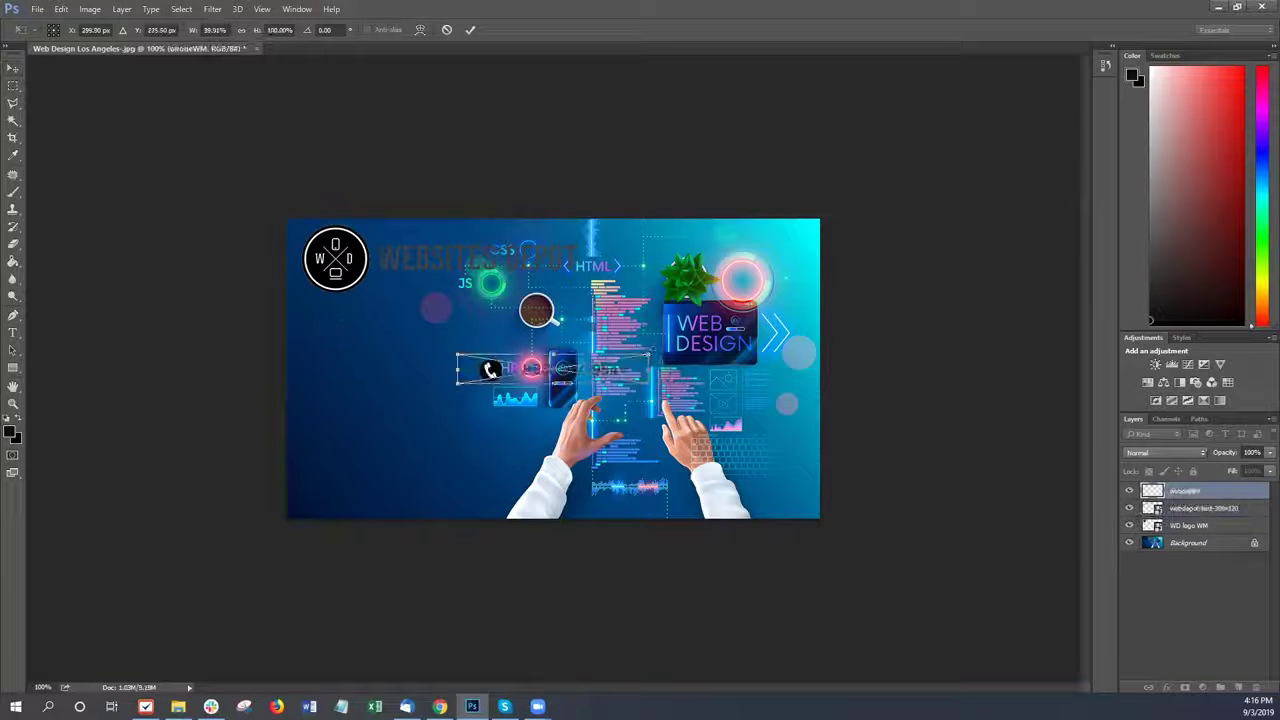
Enlarge the phone number watermark and place it near the coding image's lower-right corner
left_click_drag(650, 353, 689, 348)
left_click_drag(498, 366, 638, 492)
key("Return")
Add a 3 px Stroke layer style positioned outside to the phone number and company name watermarks
left_click(122, 9)
mouse_move(170, 94)
left_click(310, 176)
left_click(428, 257)
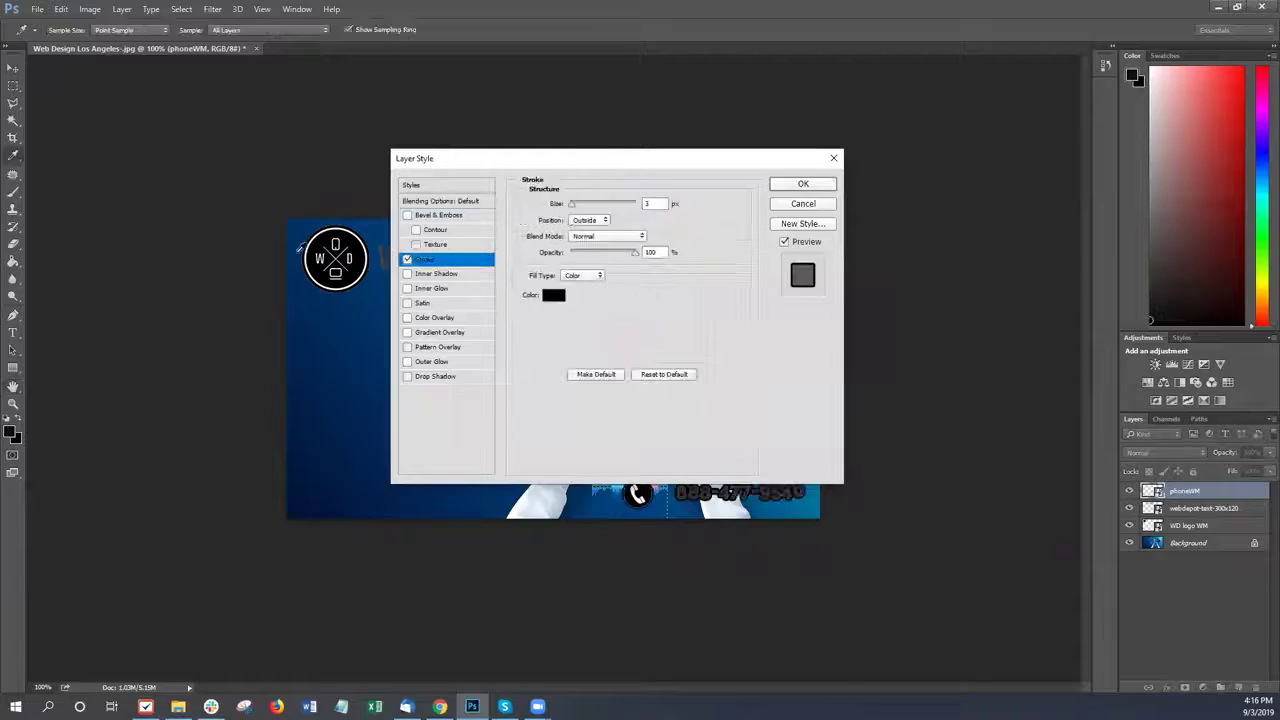
left_click(551, 449)
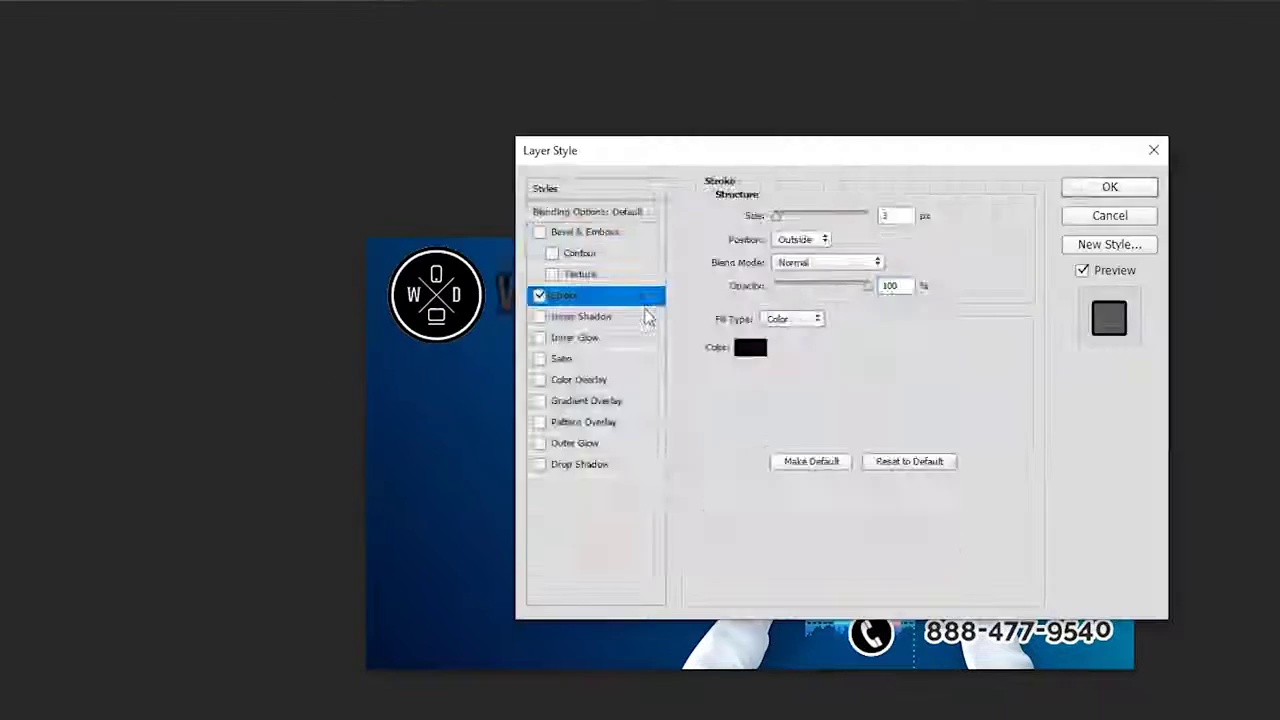
left_click(1100, 182)
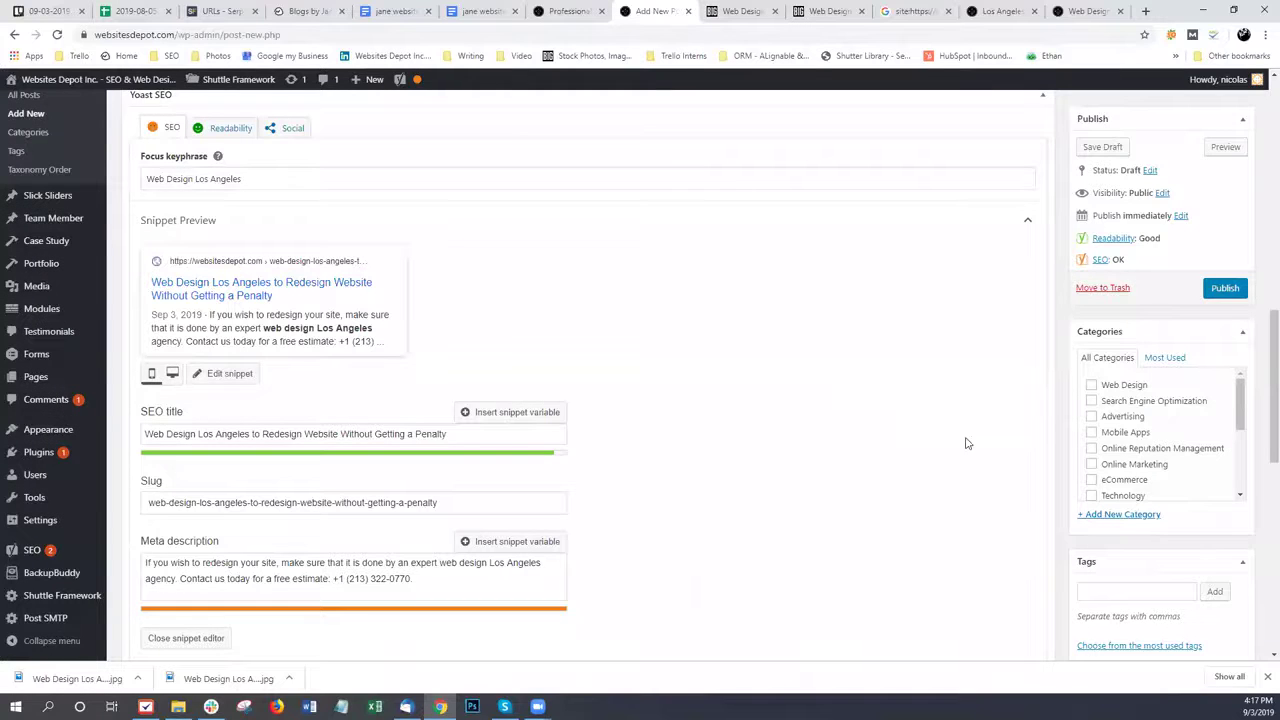
Upload "Web Design Los Angeles-.jpg" from the 08-29 folder as the post's featured image file
scroll(966, 443, "down", 3)
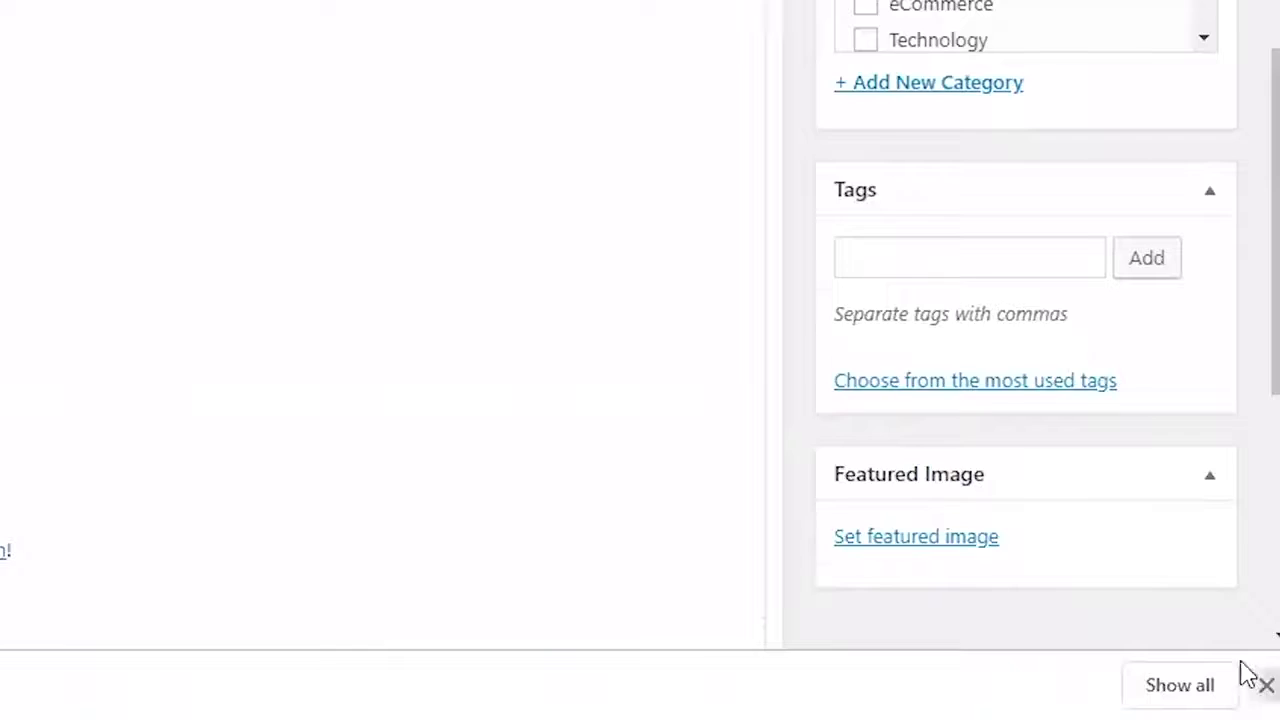
left_click(1108, 612)
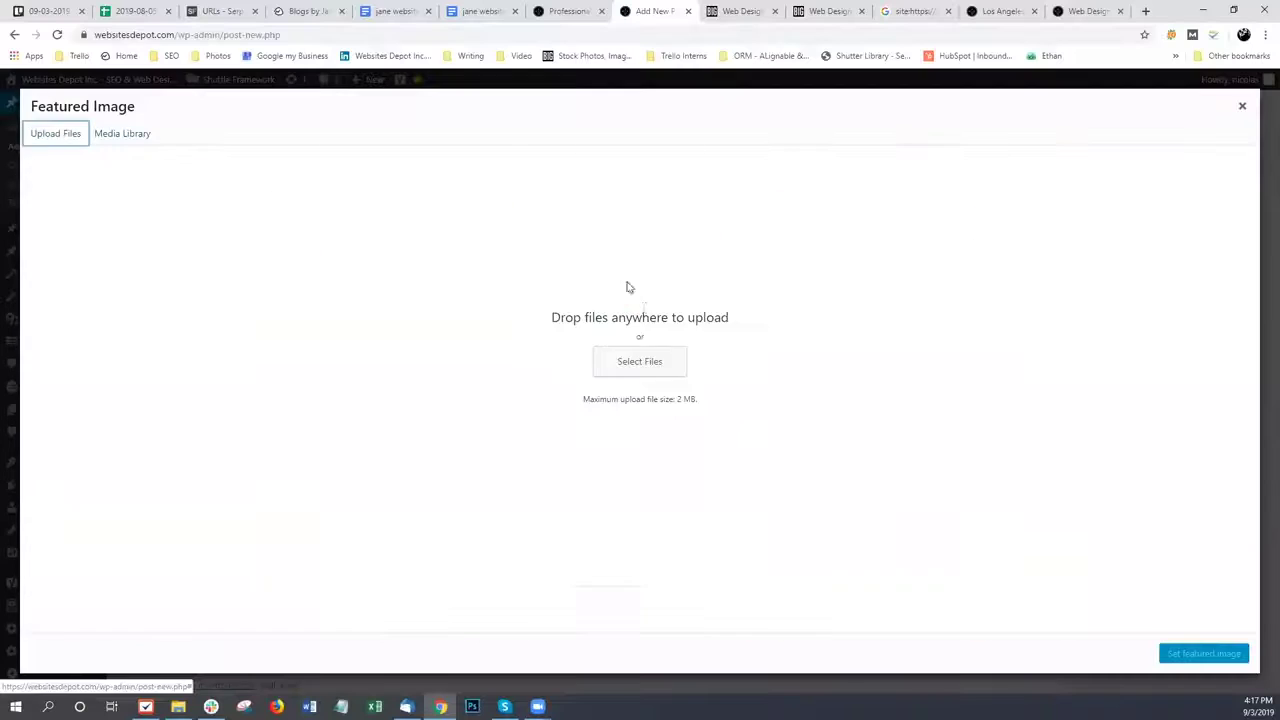
left_click(640, 361)
scroll(333, 183, "down", 5)
scroll(333, 183, "up", 10)
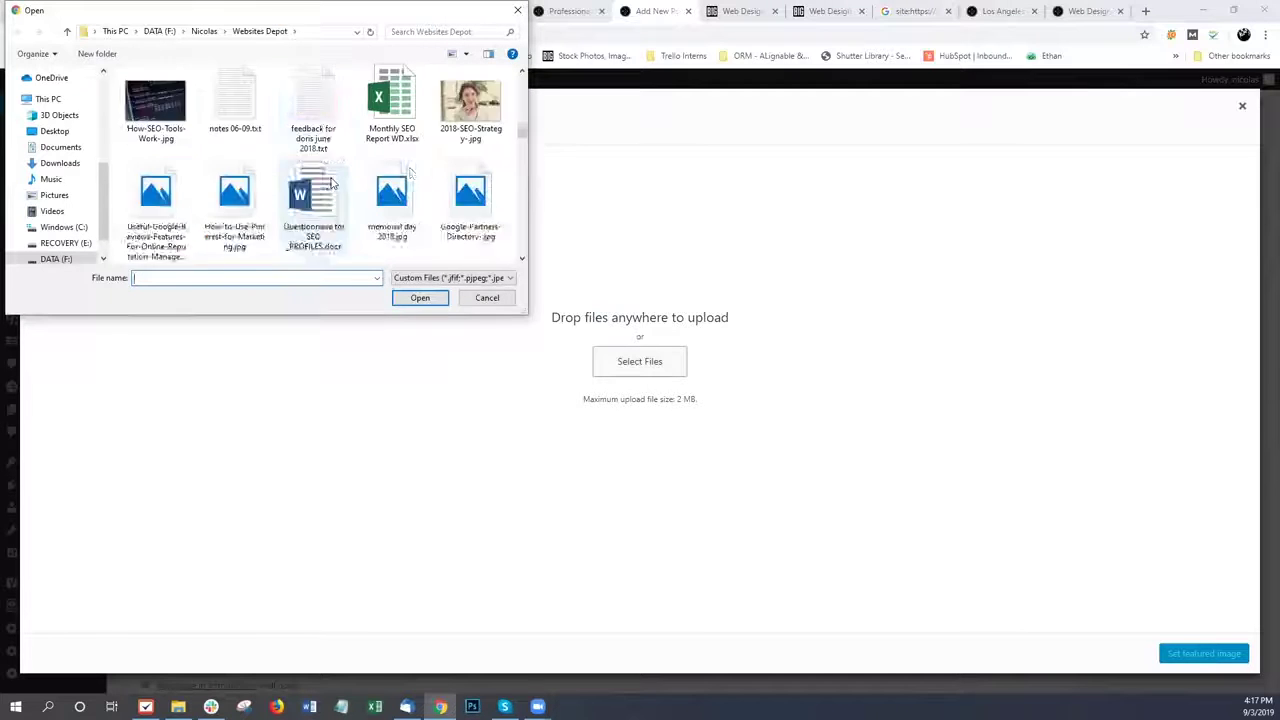
double_click(313, 110)
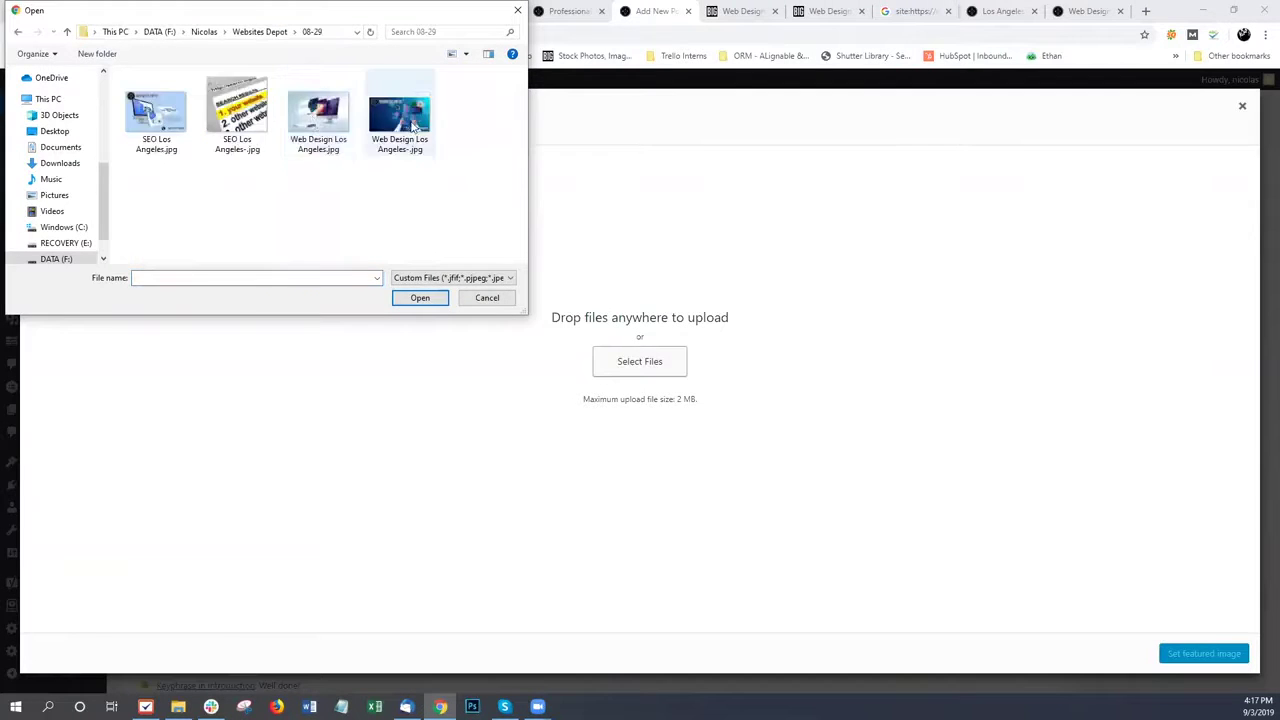
double_click(392, 105)
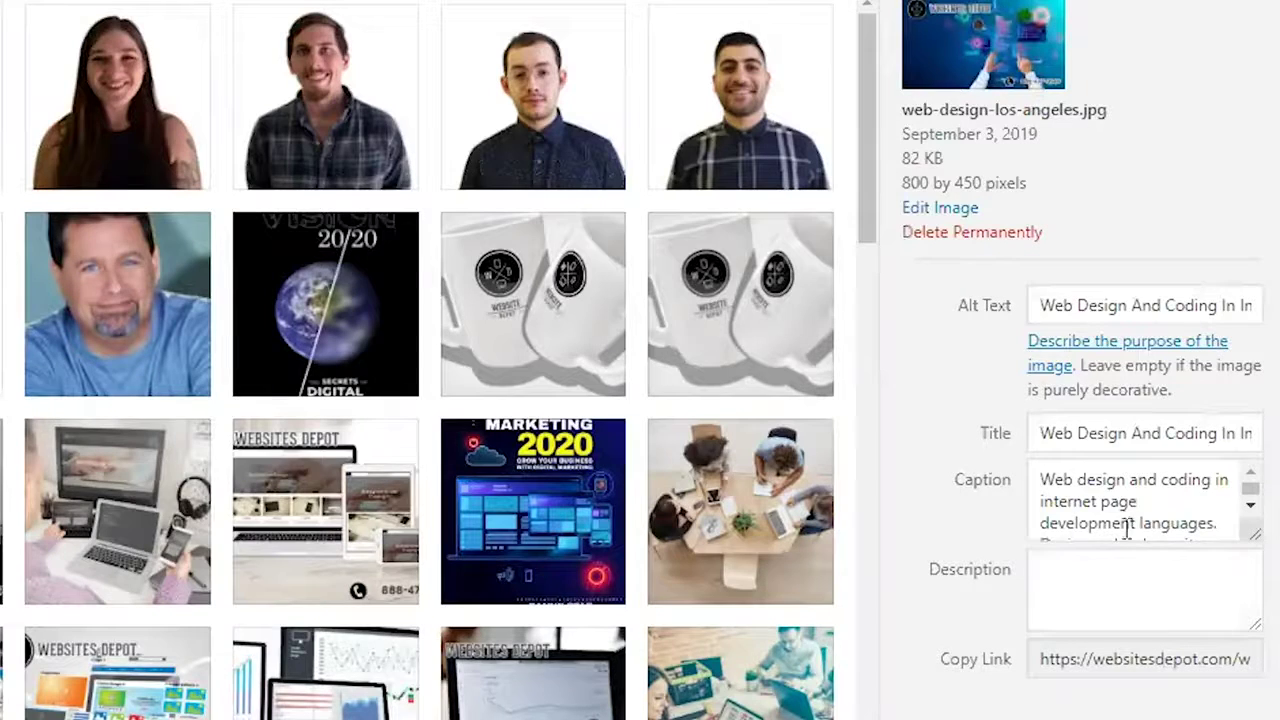
Clear the caption, title and alt text of the uploaded featured image
left_click(1108, 497)
key("ctrl+a")
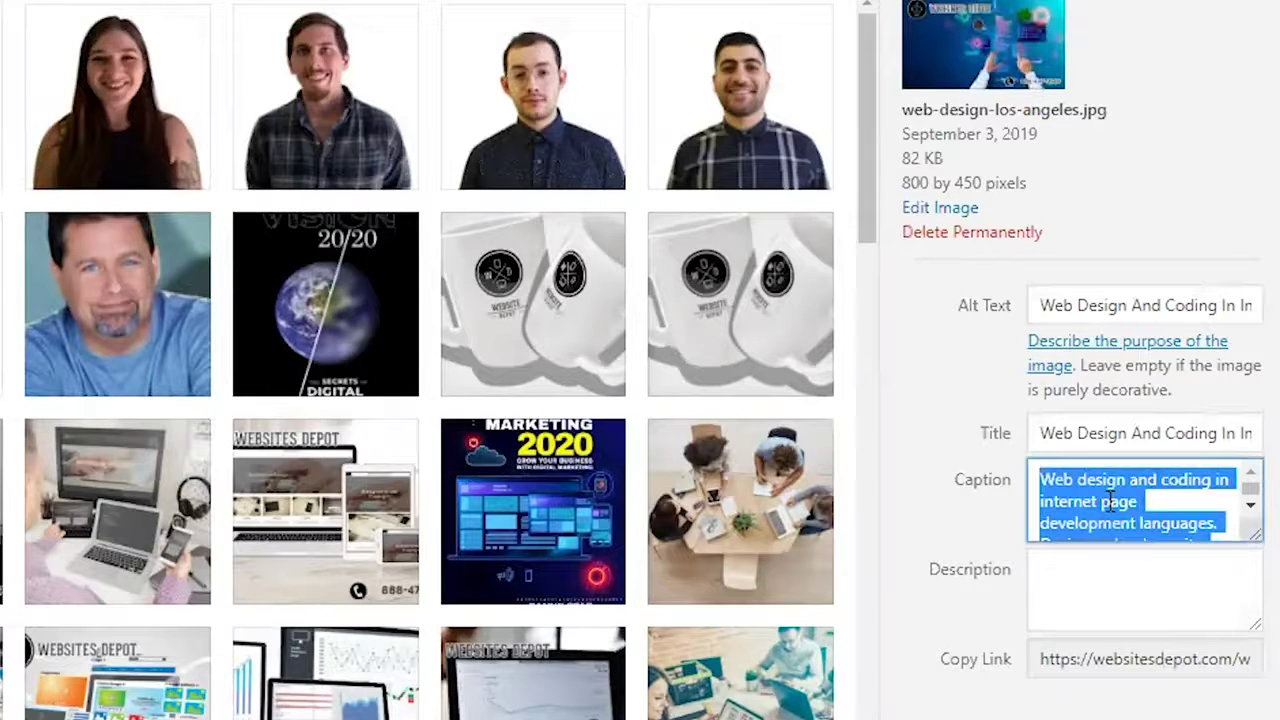
key("BackSpace")
triple_click(1112, 432)
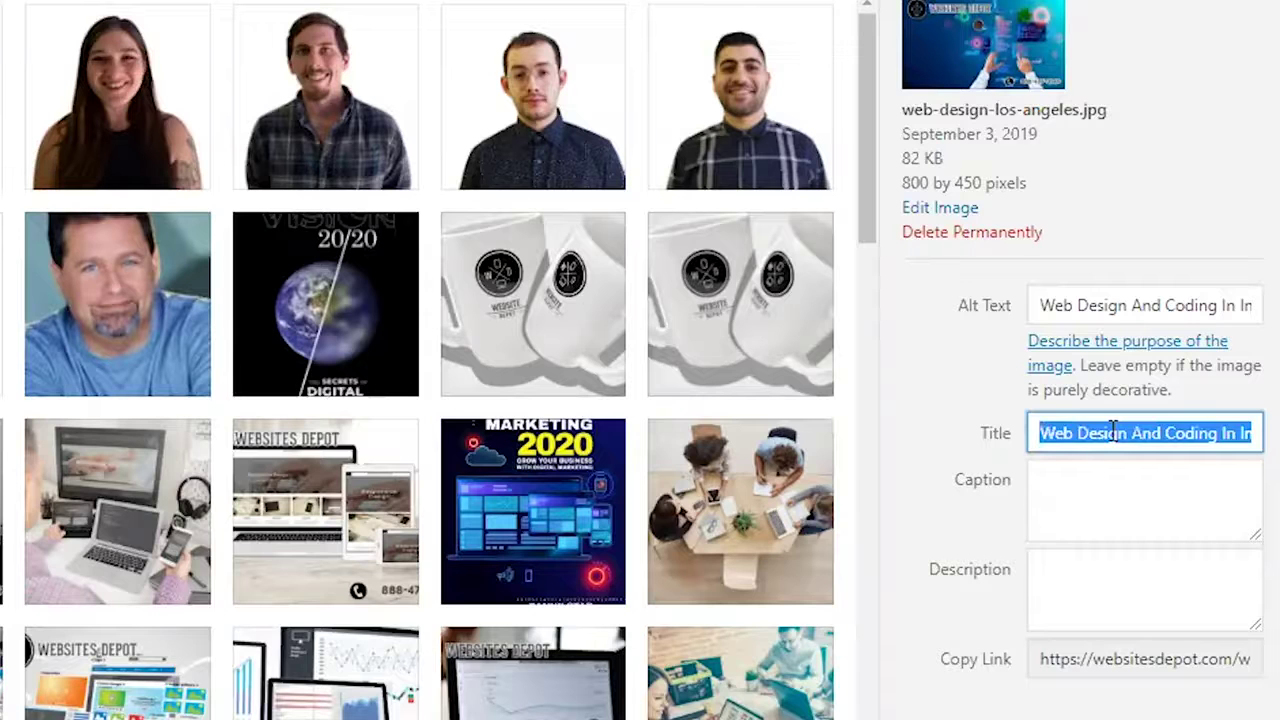
key("BackSpace")
triple_click(1116, 307)
key("BackSpace")
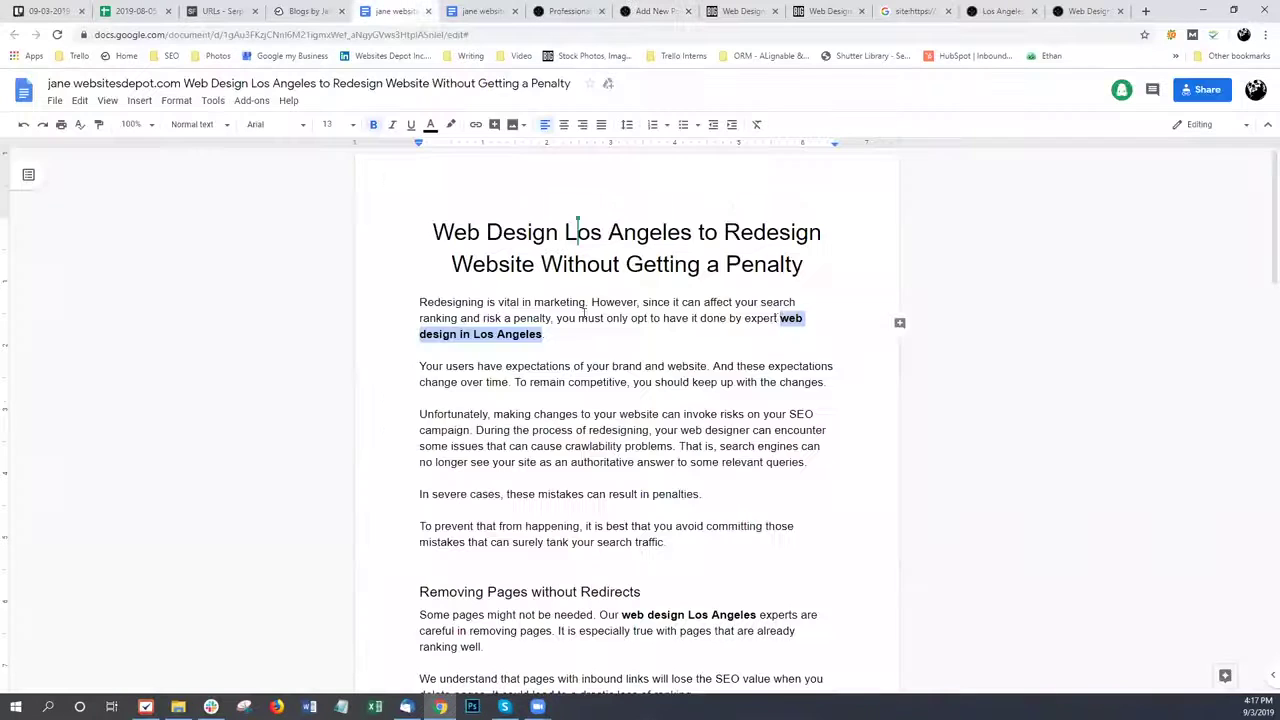
Copy "web design in Los Angeles" from the Google Docs article into the image's alt text and title, and set it as featured image
left_click_drag(779, 318, 522, 334)
key("ctrl+c")
left_click(1090, 11)
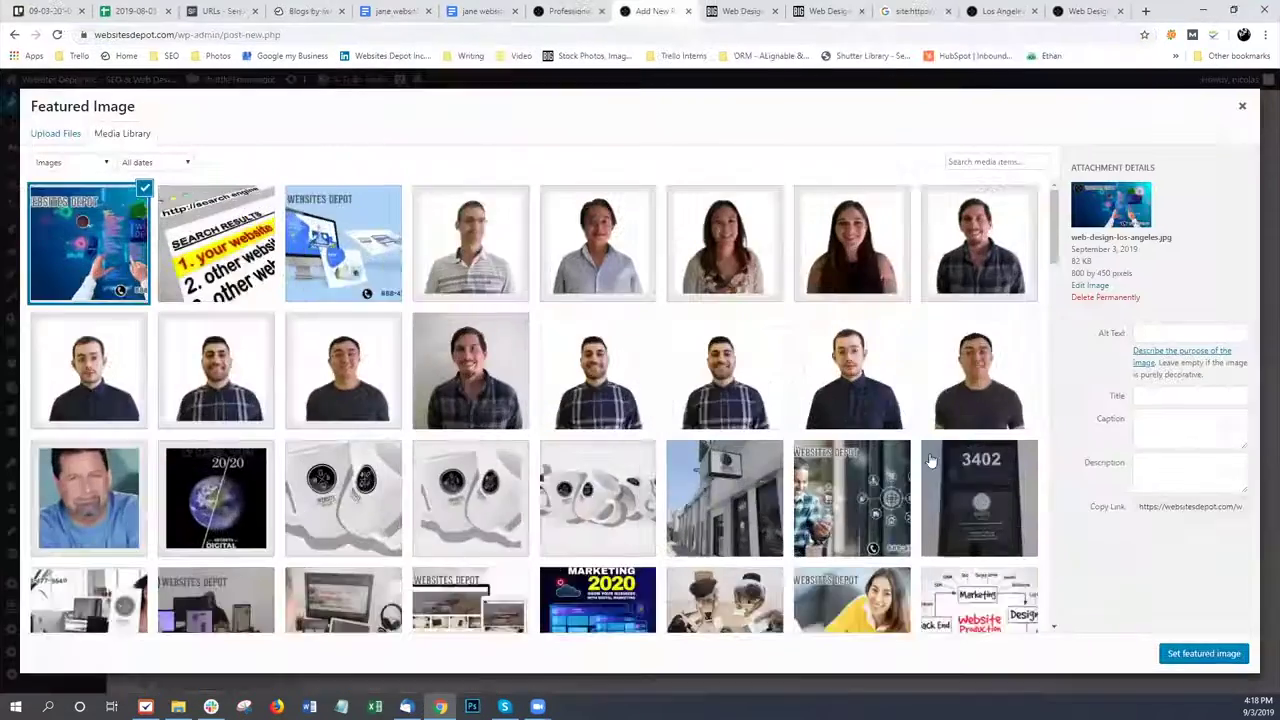
key("ctrl+v")
left_click(1163, 397)
key("ctrl+v")
left_click(1204, 653)
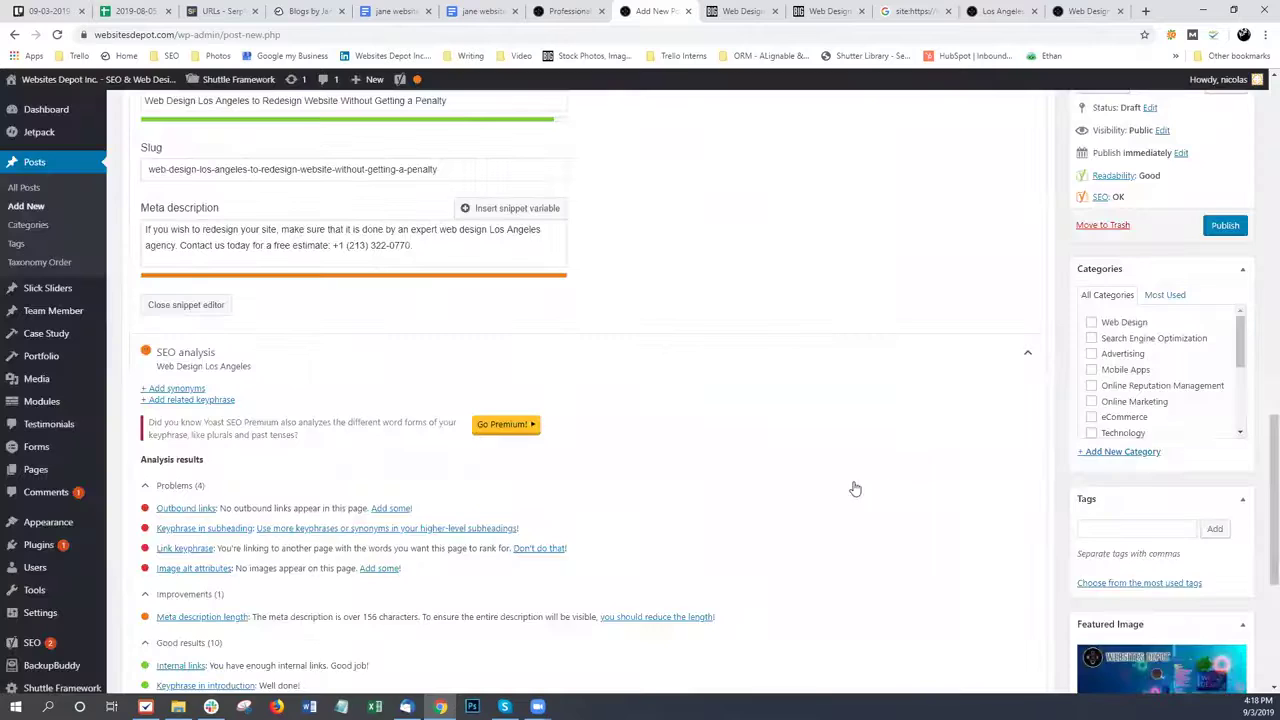
Upload "Web Design Los Angeles.jpg" as media for the post, to go above the "Removing Pages without Redirects" heading
scroll(839, 489, "up", 15)
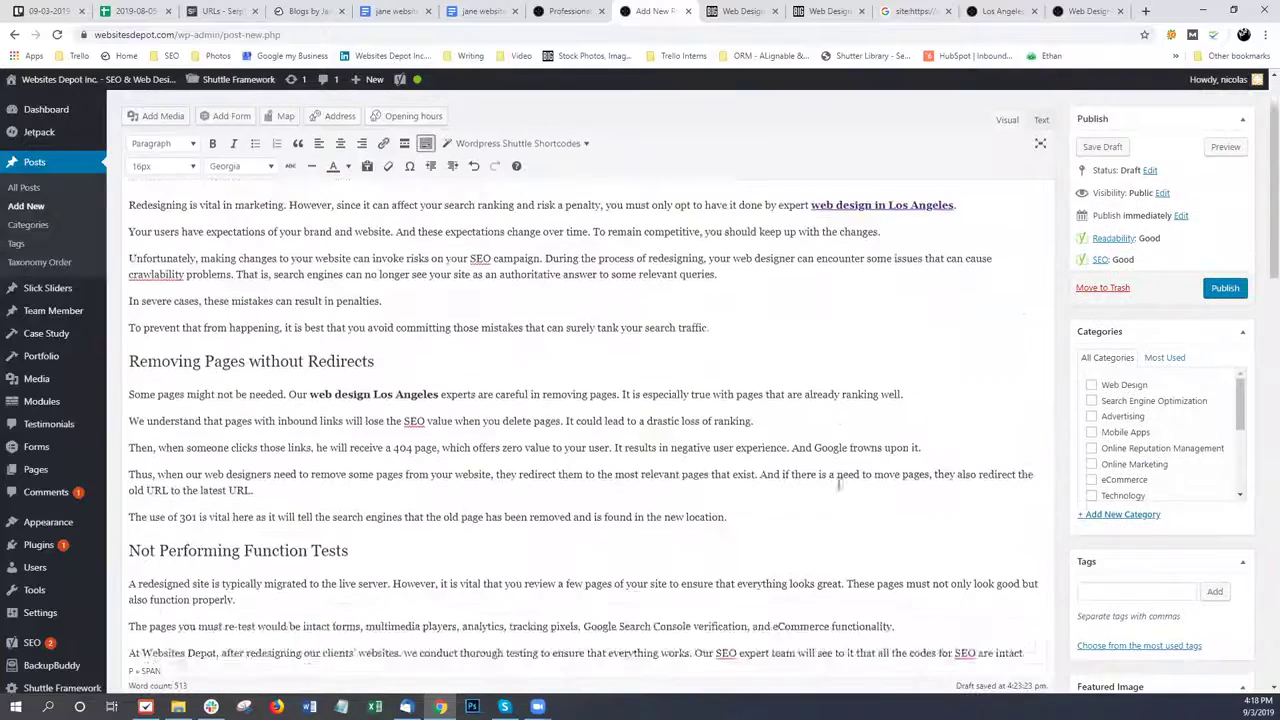
key("Return")
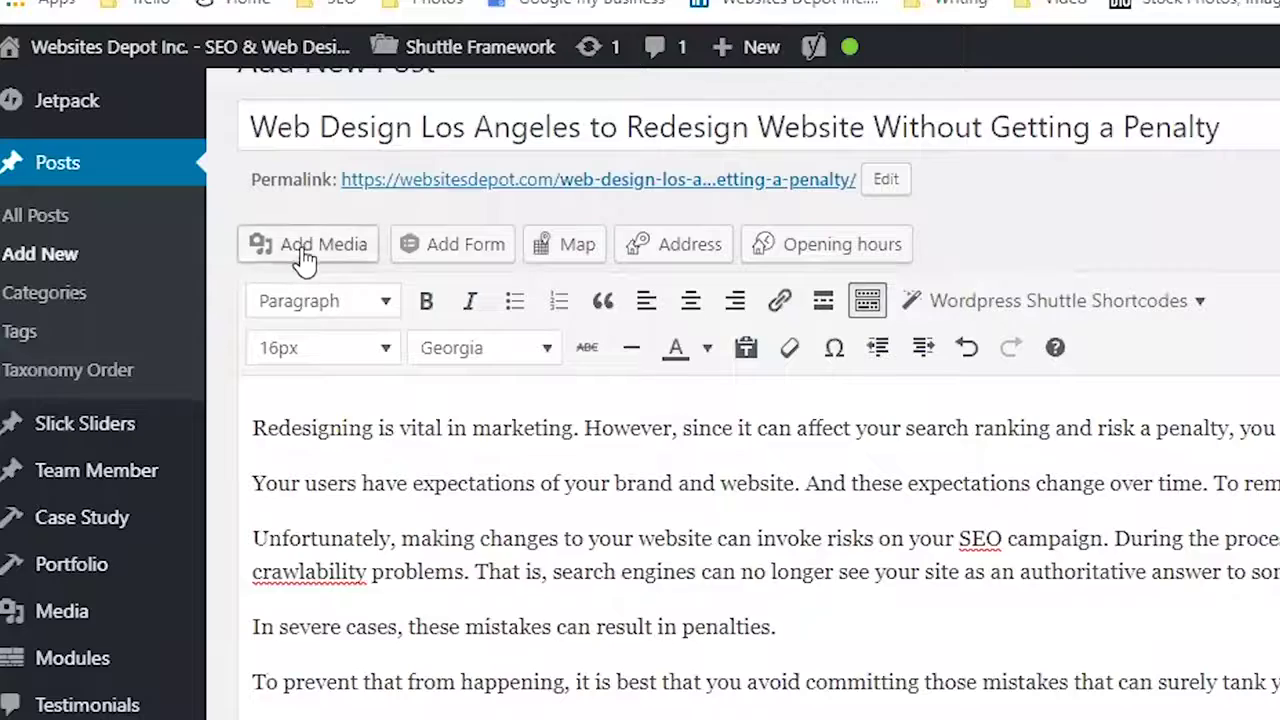
left_click(157, 174)
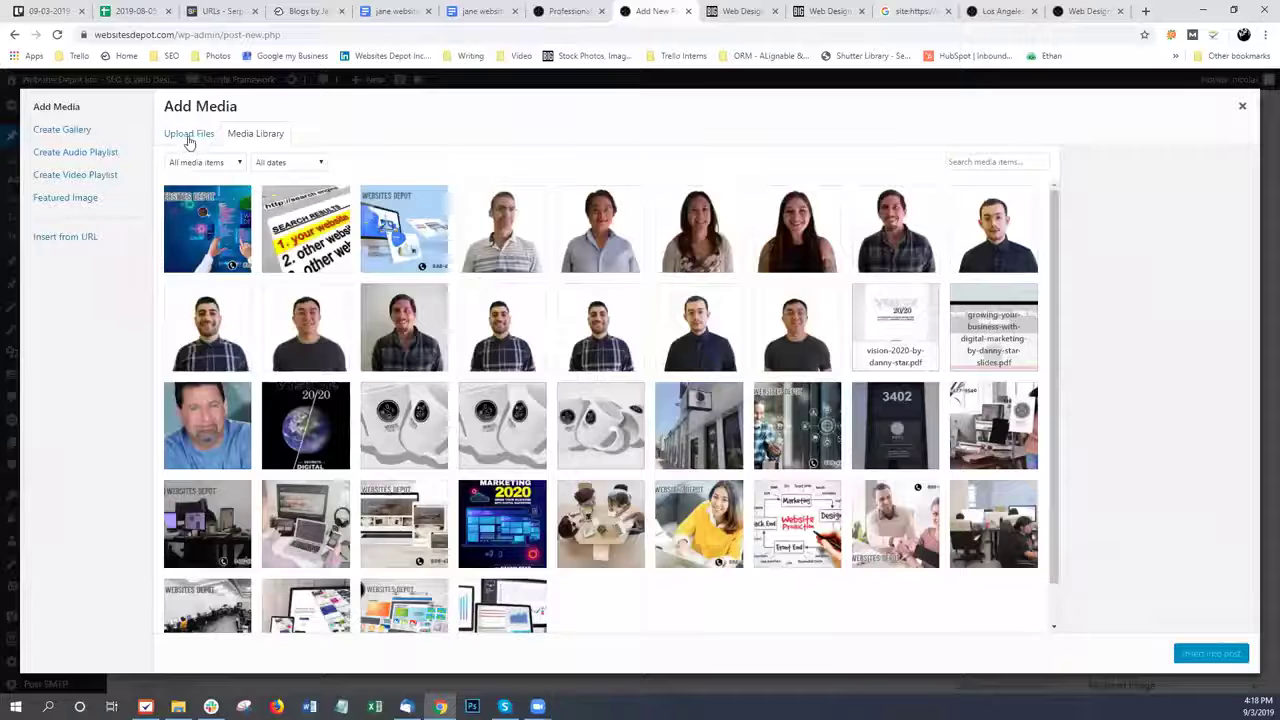
left_click(189, 135)
left_click(711, 368)
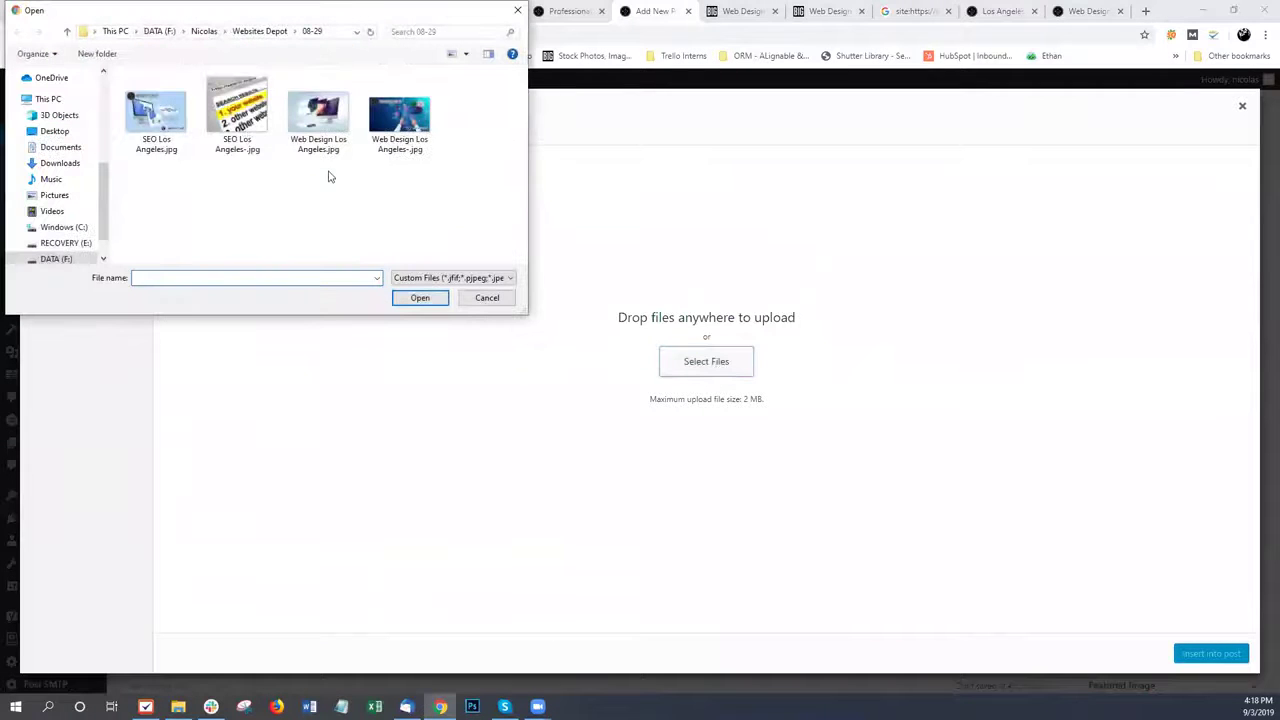
double_click(318, 127)
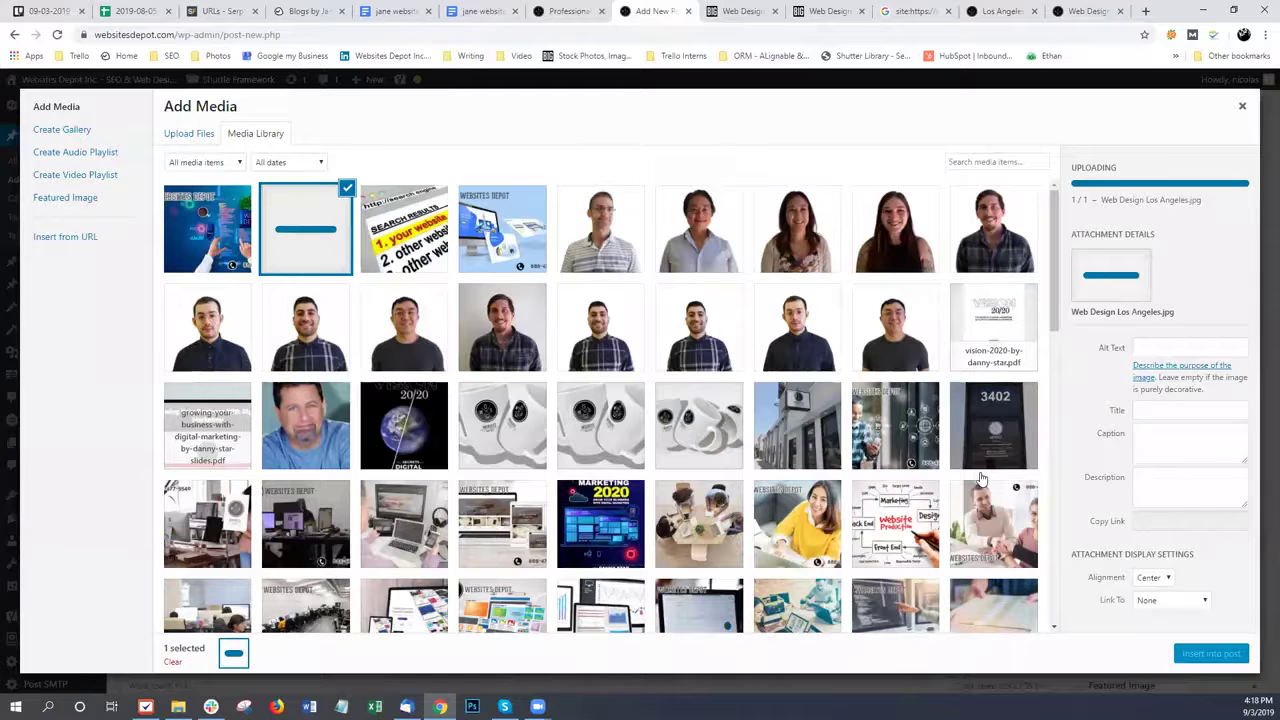
Clear the monitor image's caption, set its title and alt text to "web design in Los Angeles", and insert it into the post
triple_click(1141, 446)
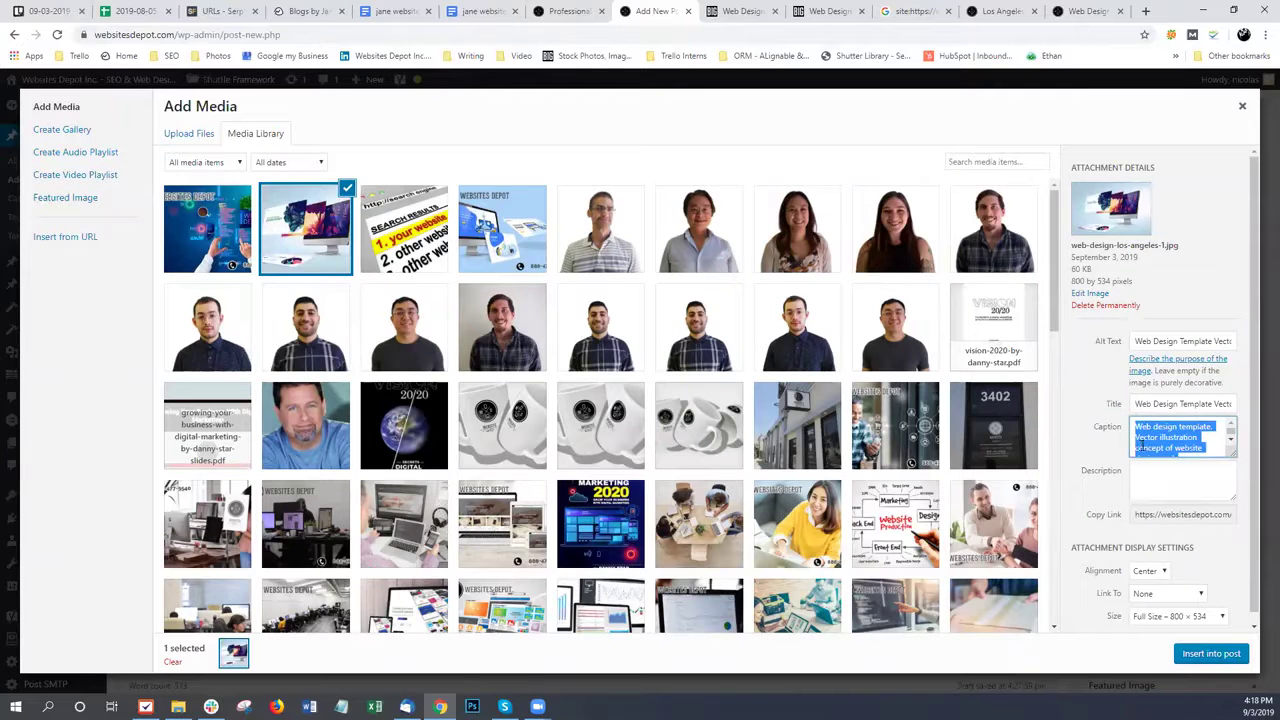
key("BackSpace")
triple_click(1152, 404)
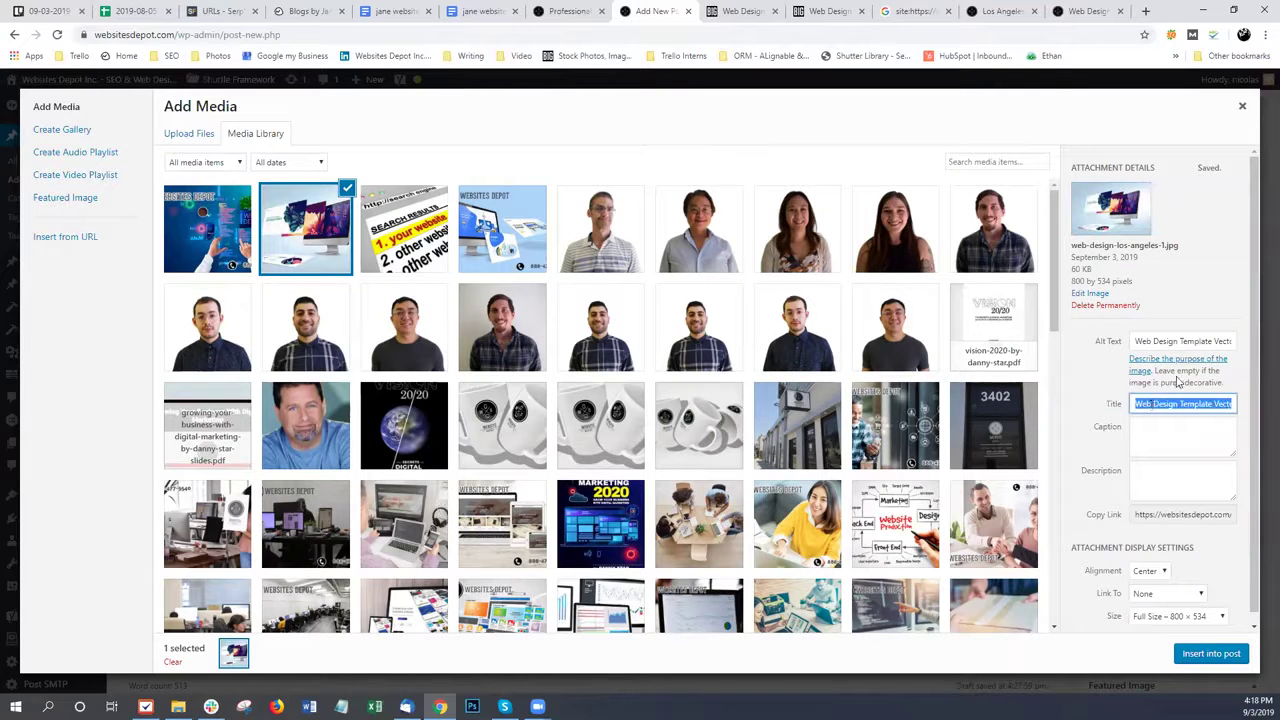
key("ctrl+v")
triple_click(1163, 341)
key("ctrl+v")
left_click(1177, 432)
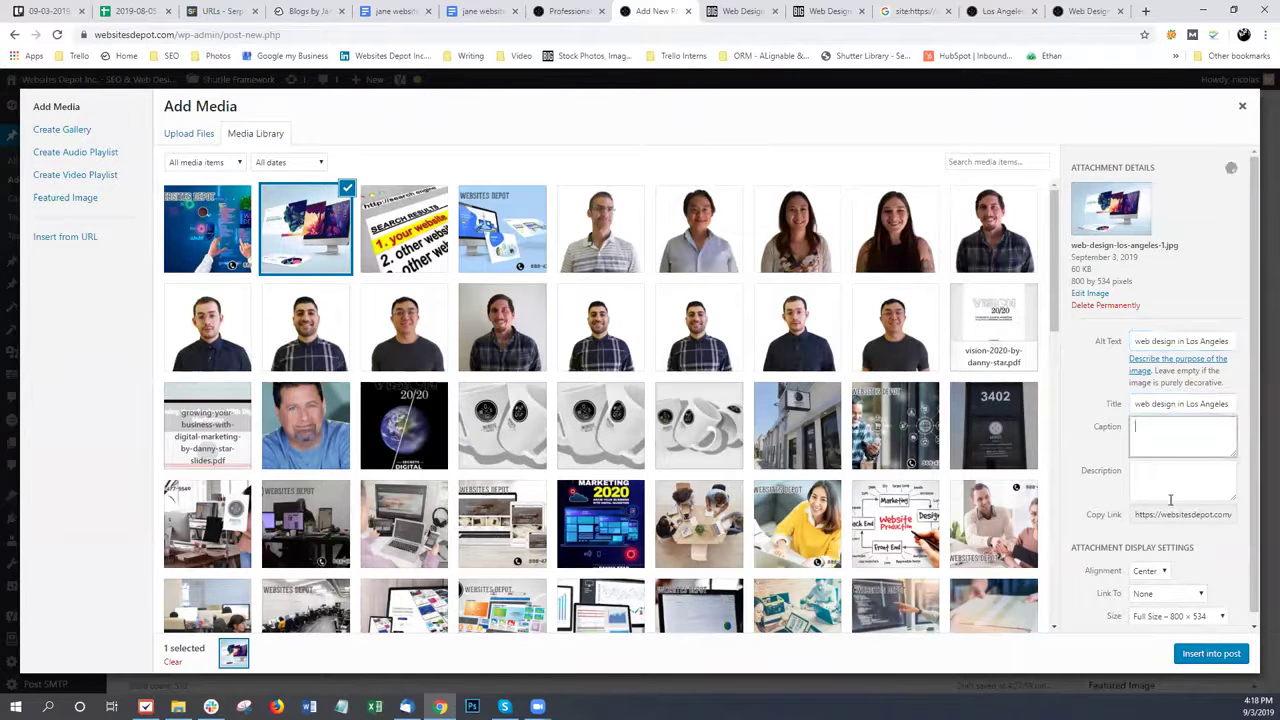
left_click(1210, 654)
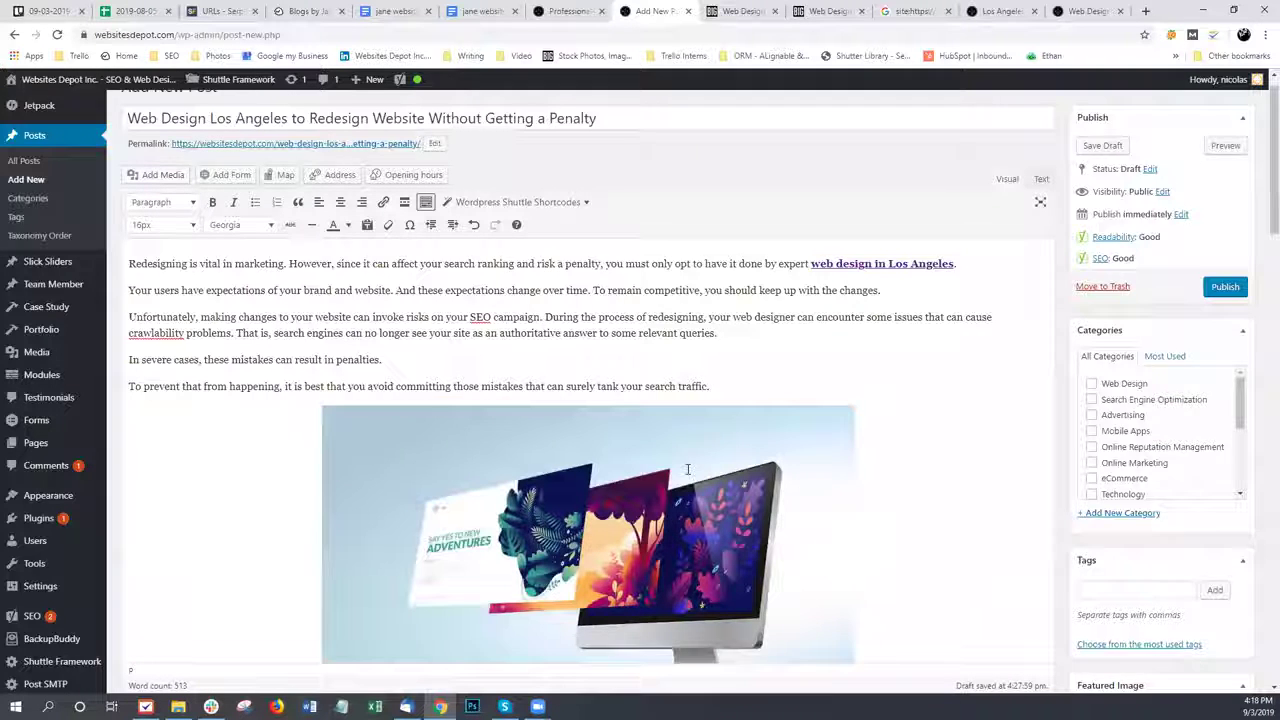
Set the inserted monitor image's title attribute to "web design in Los Angeles" and update the image
scroll(703, 405, "down", 3)
left_click(604, 210)
left_click(620, 187)
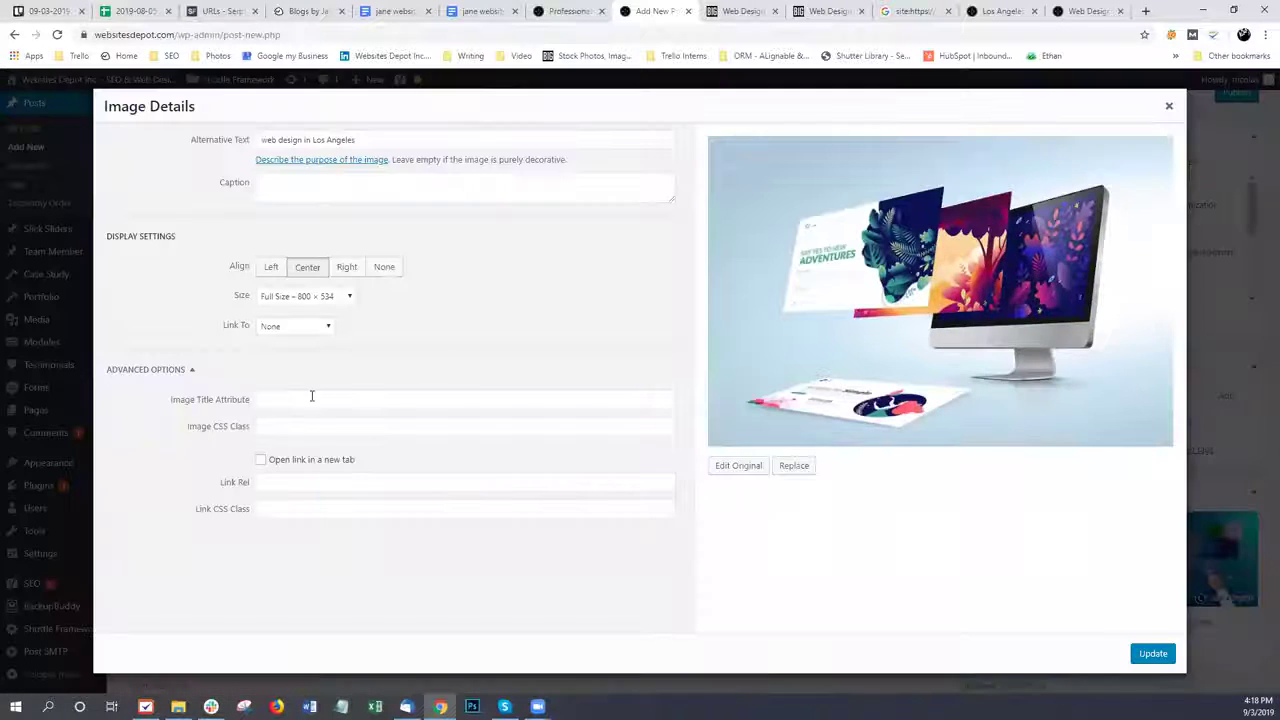
left_click(311, 397)
type("web design in Los Angeles")
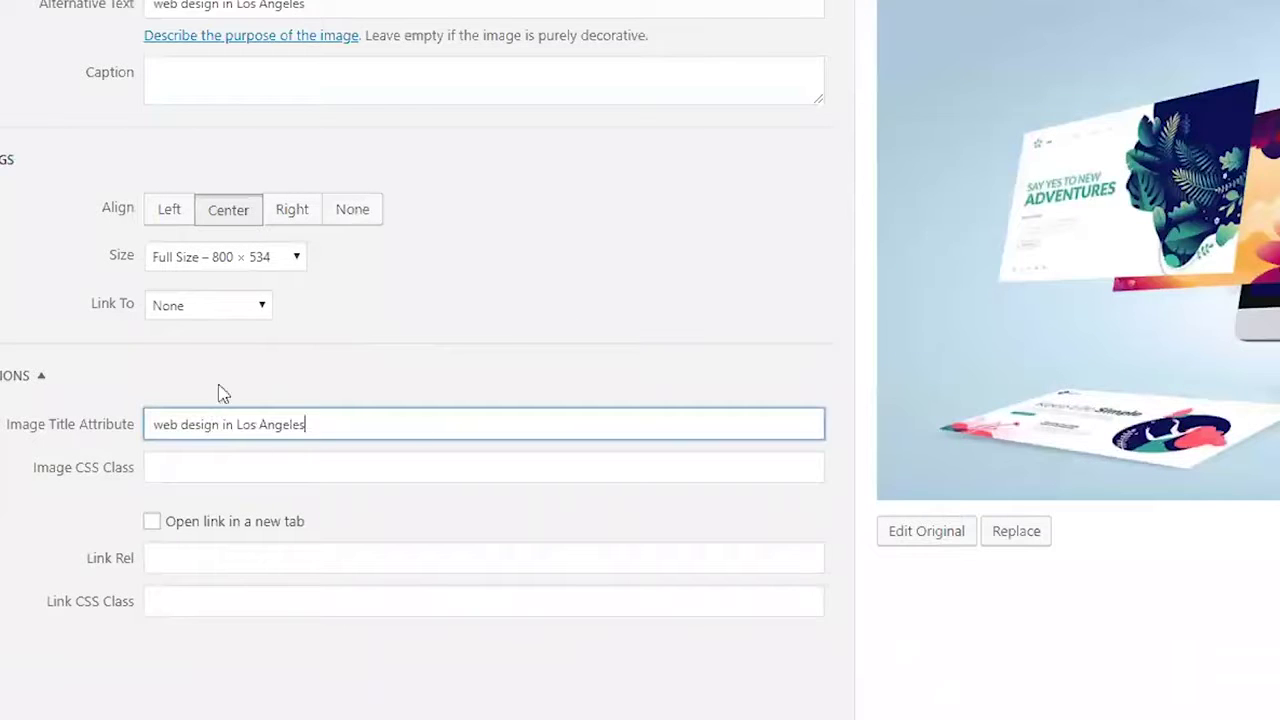
left_click_drag(305, 6, 140, 8)
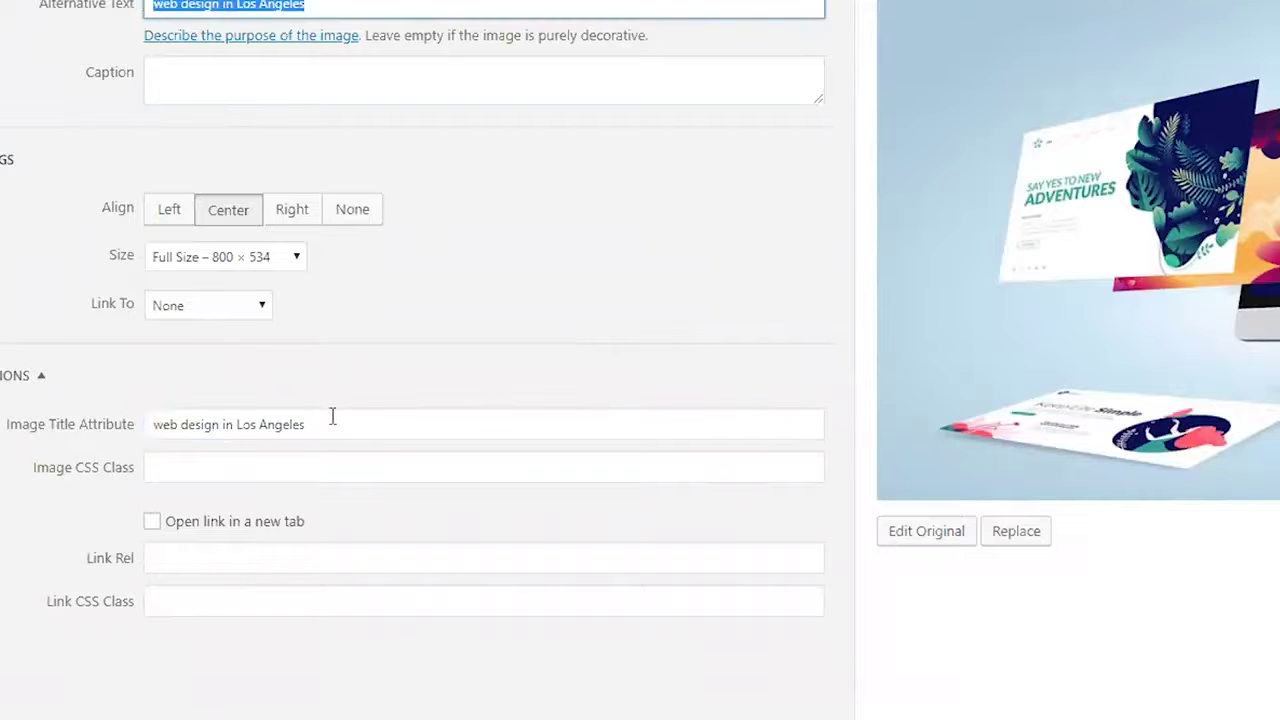
left_click_drag(332, 416, 120, 438)
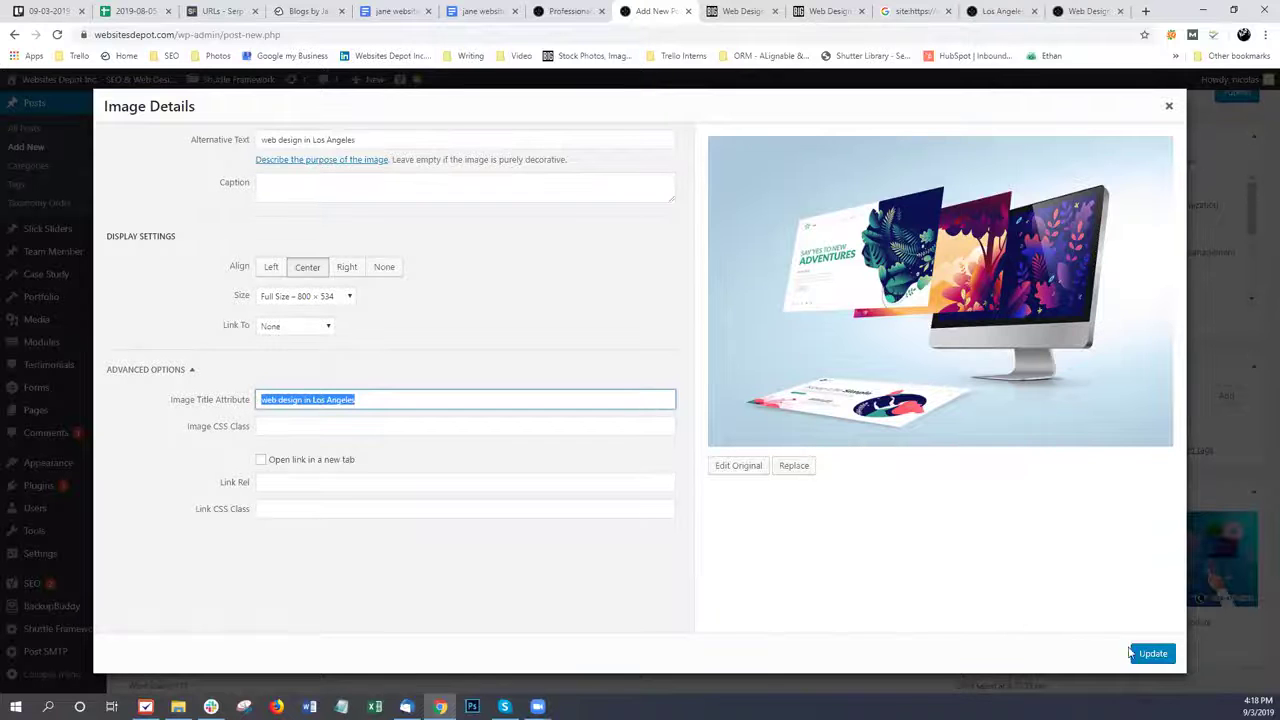
left_click(1150, 653)
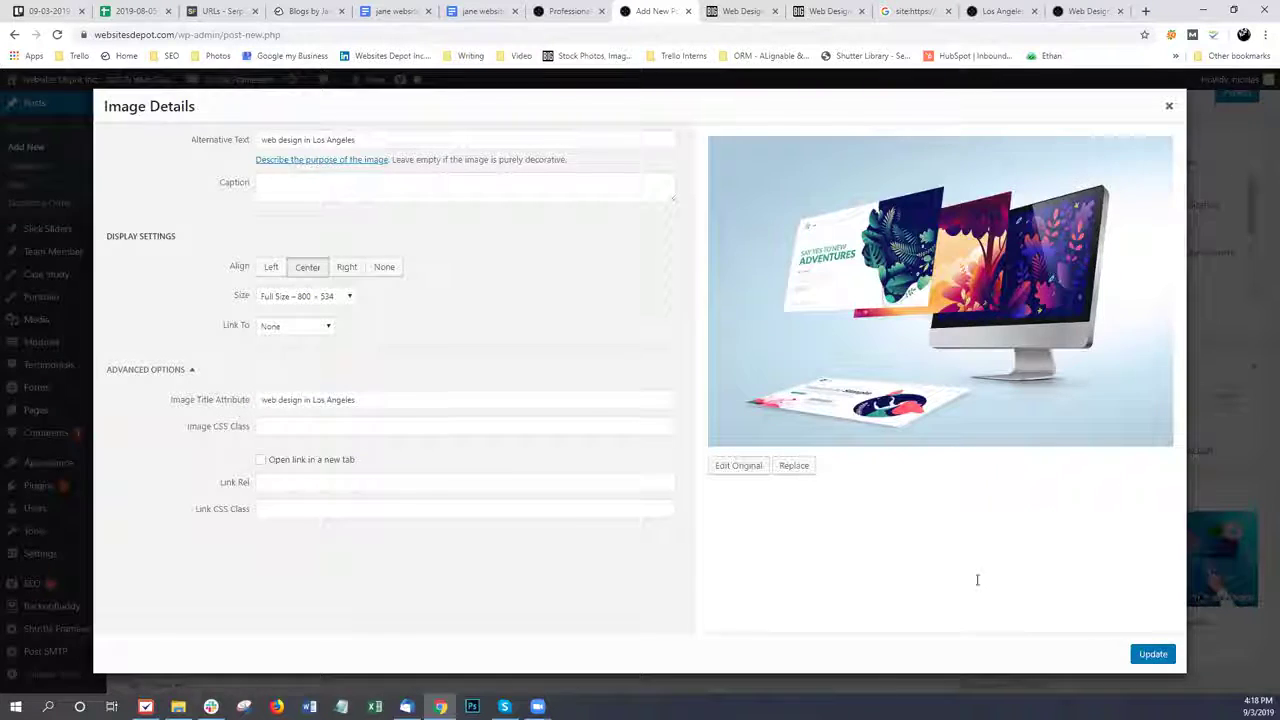
left_click(903, 389)
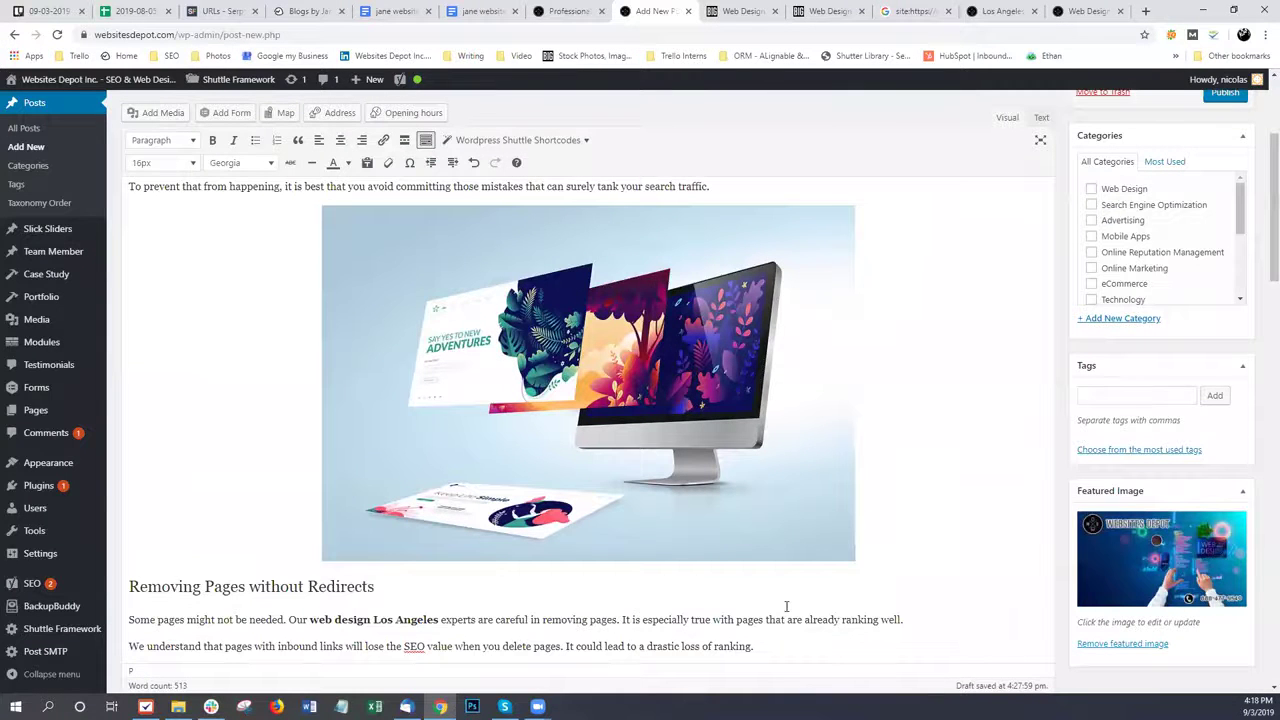
Assign the post to the Web Design category and add the tag "CMS web design Los Angeles"
scroll(796, 590, "down", 4)
scroll(1041, 374, "up", 3)
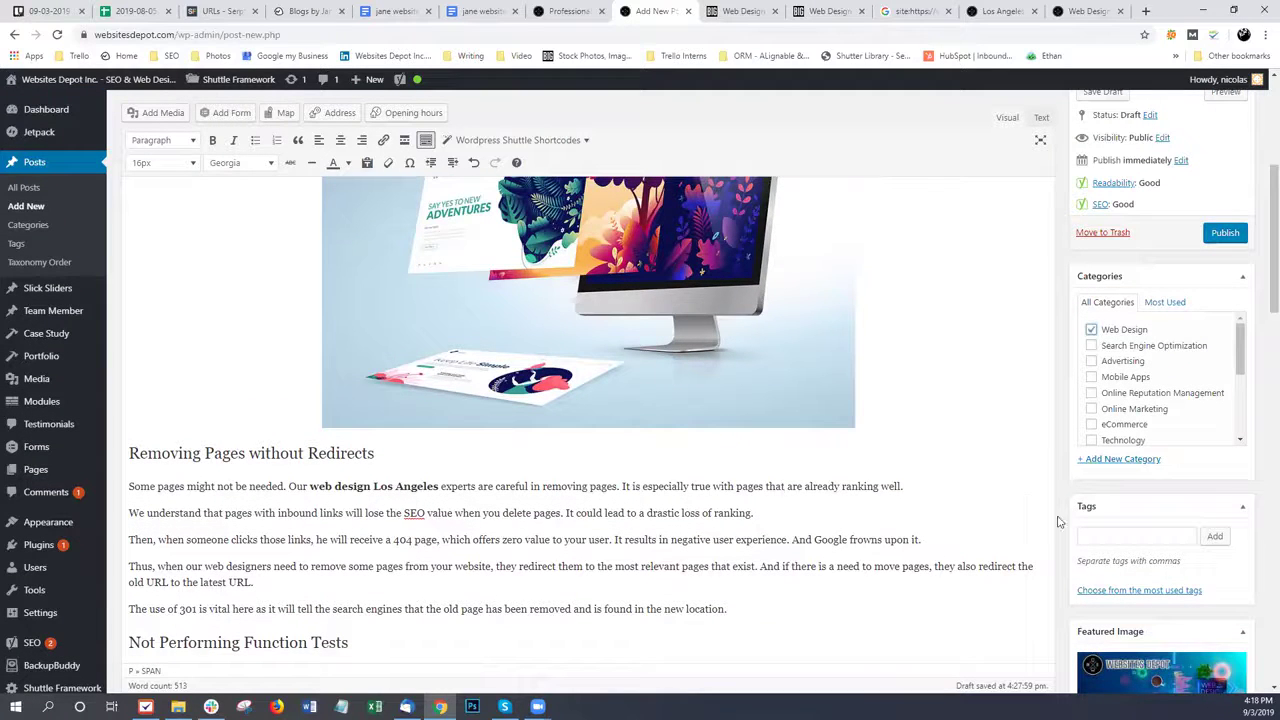
left_click(1093, 537)
type("w")
type("eb")
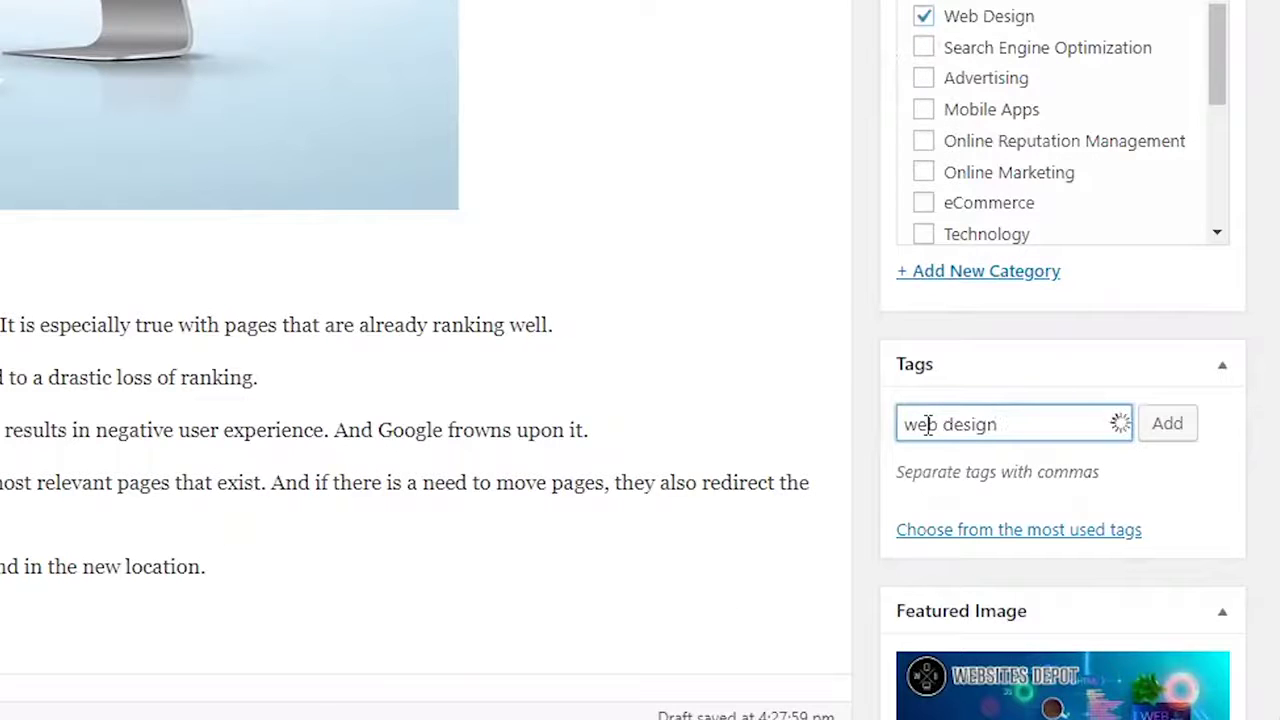
type(" design")
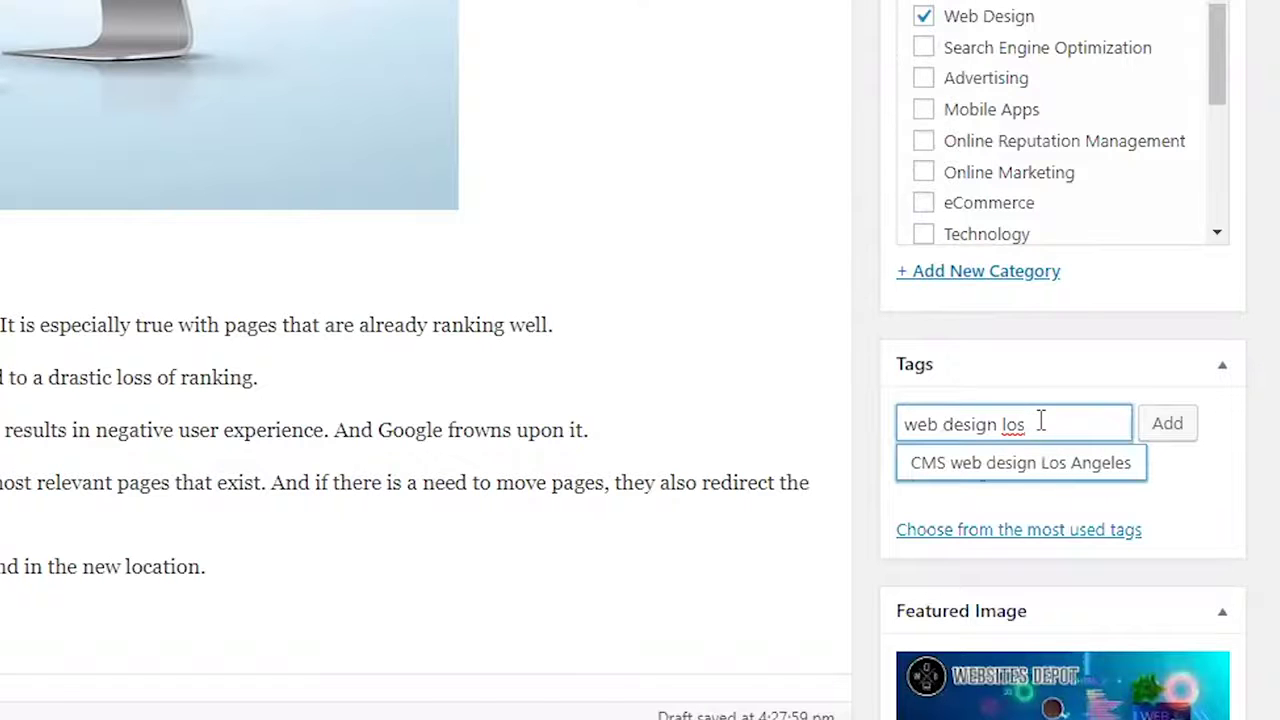
left_click(1105, 460)
left_click(1166, 428)
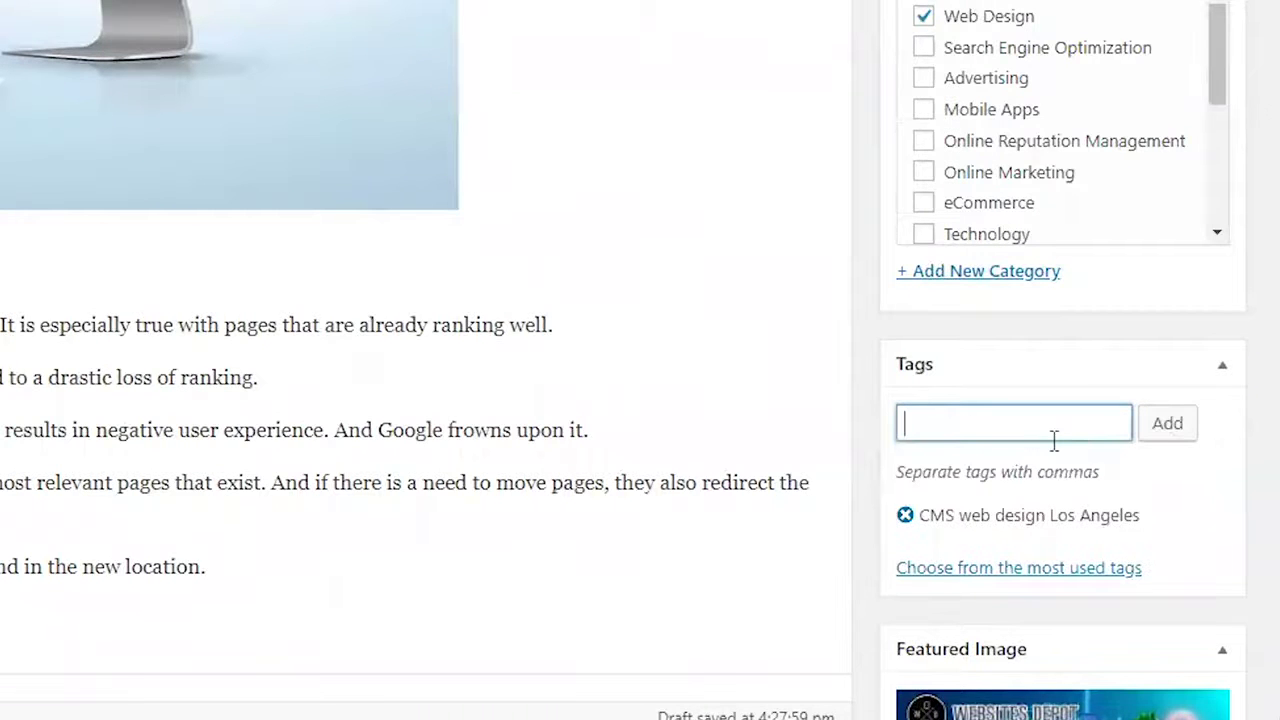
Add the existing tags "Professional Web Design Company" and "Mobile Web Design" to the post
type("web design")
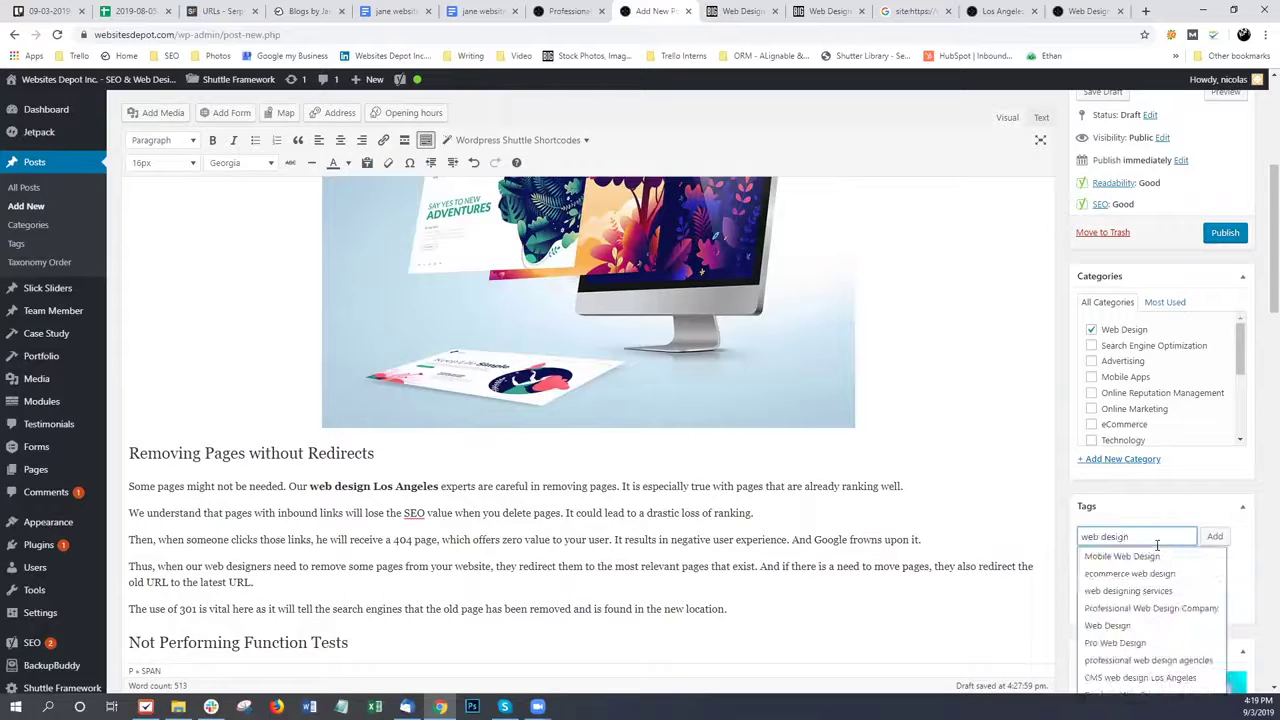
left_click(1150, 660)
left_click(1214, 536)
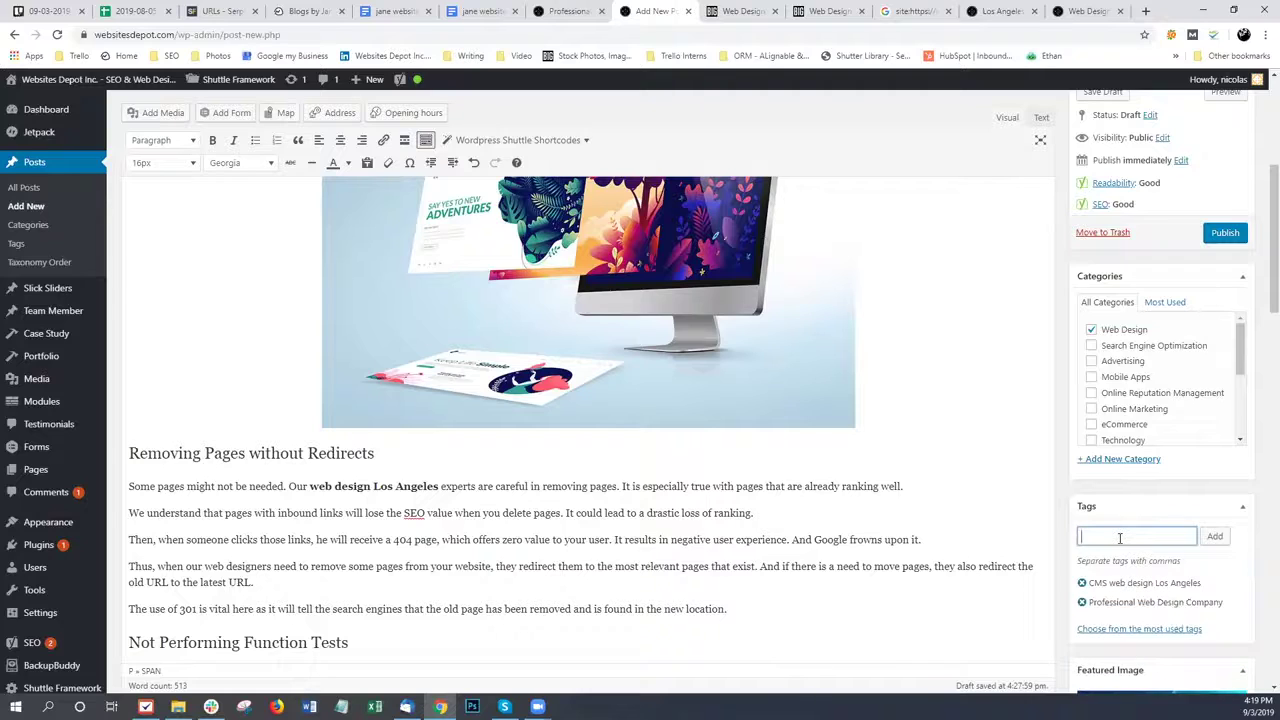
left_click(1120, 580)
key("Return")
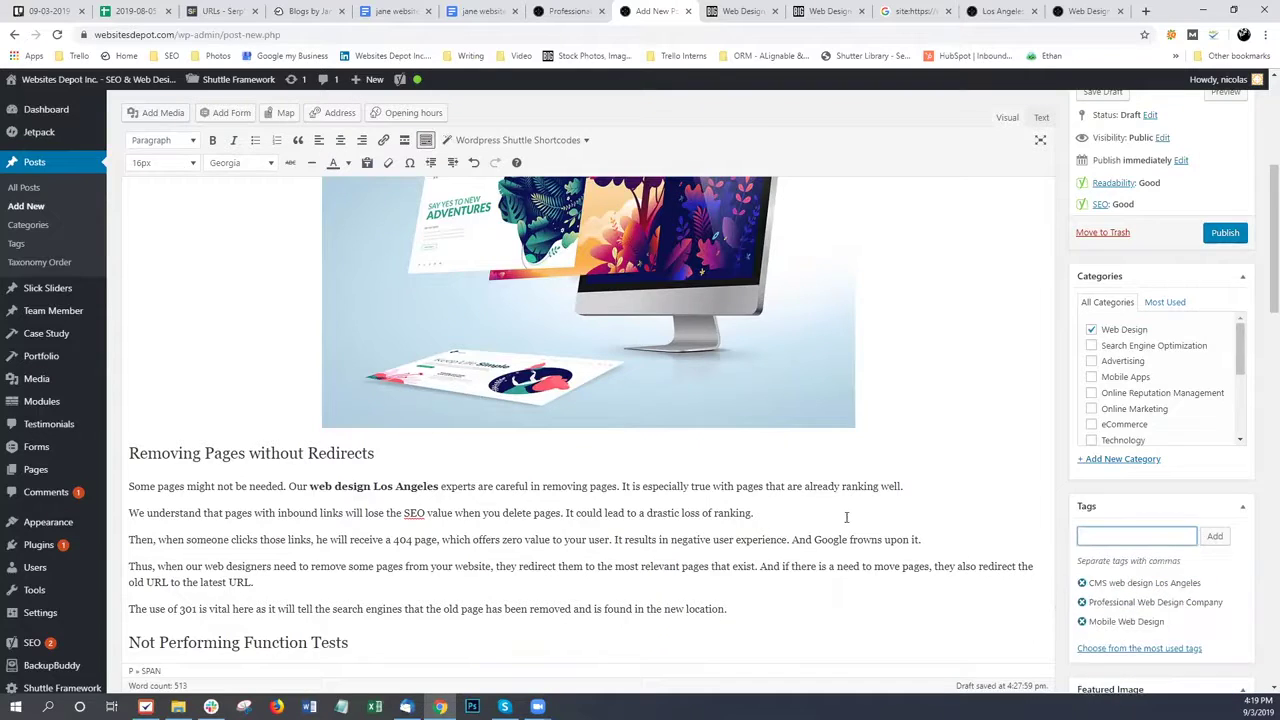
left_click(846, 517)
scroll(846, 517, "down", 10)
scroll(740, 430, "up", 9)
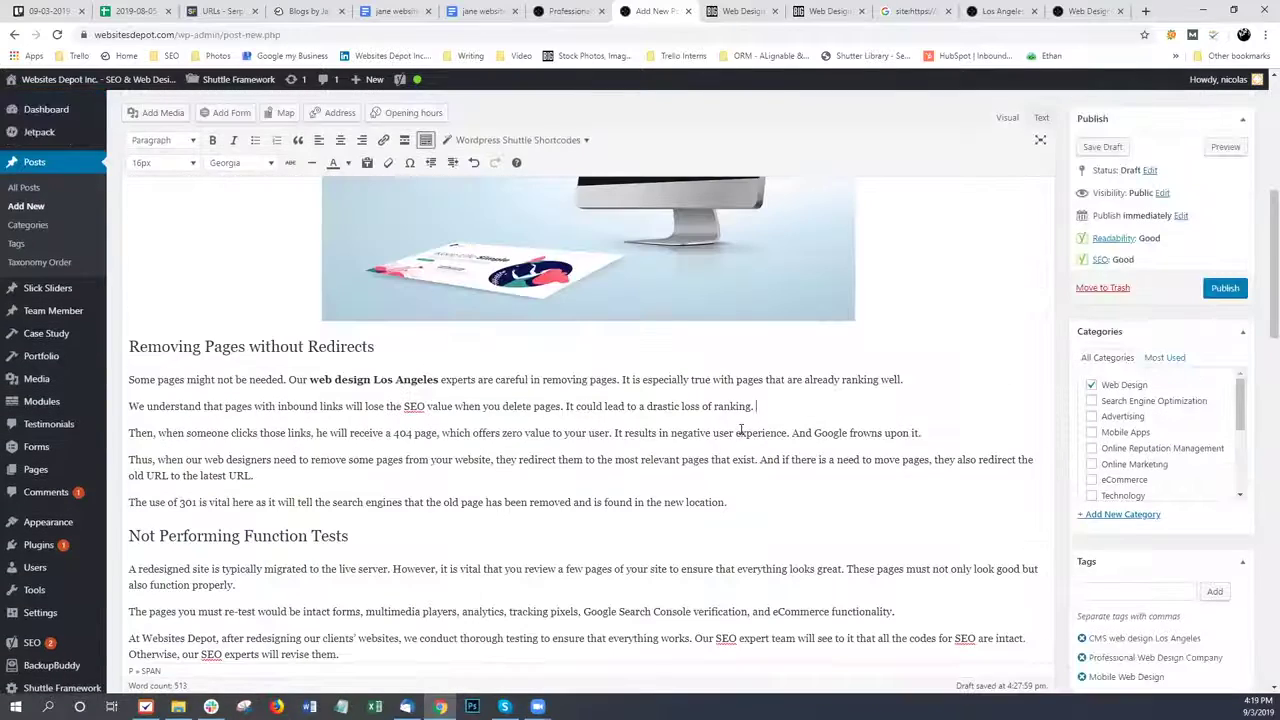
scroll(740, 430, "up", 5)
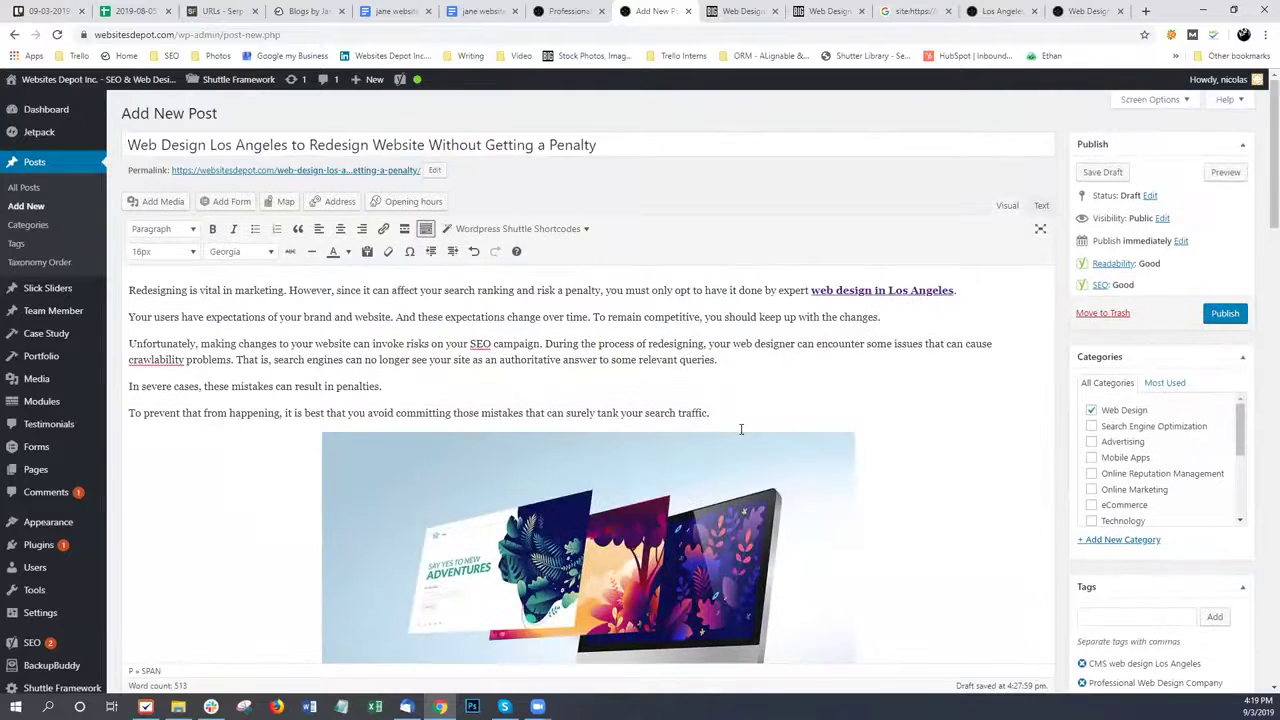
scroll(741, 429, "down", 1)
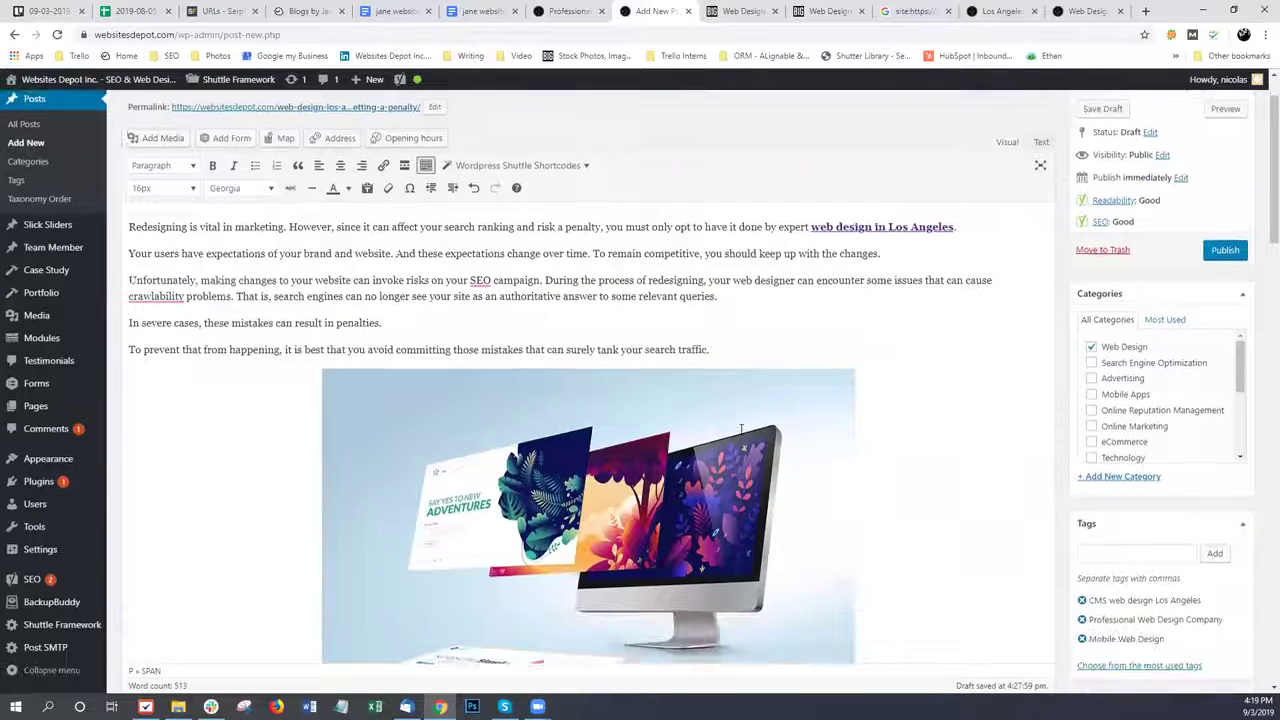
left_click_drag(183, 293, 130, 291)
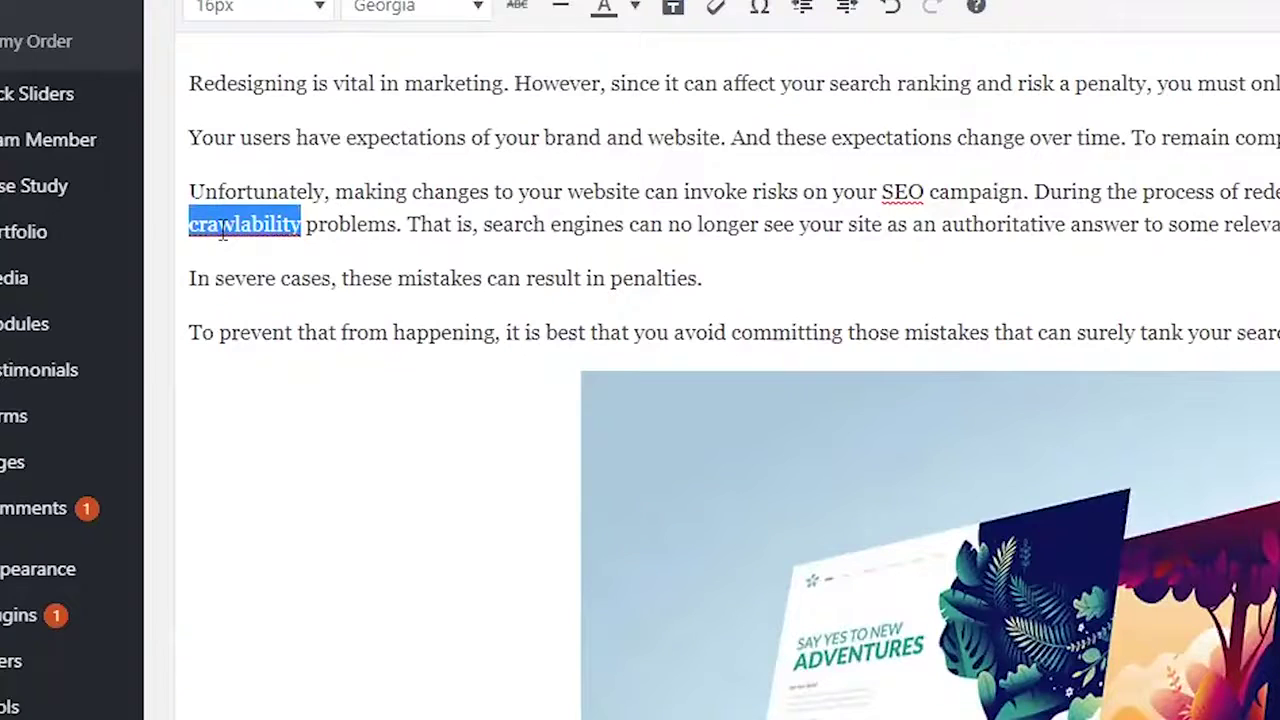
right_click(224, 230)
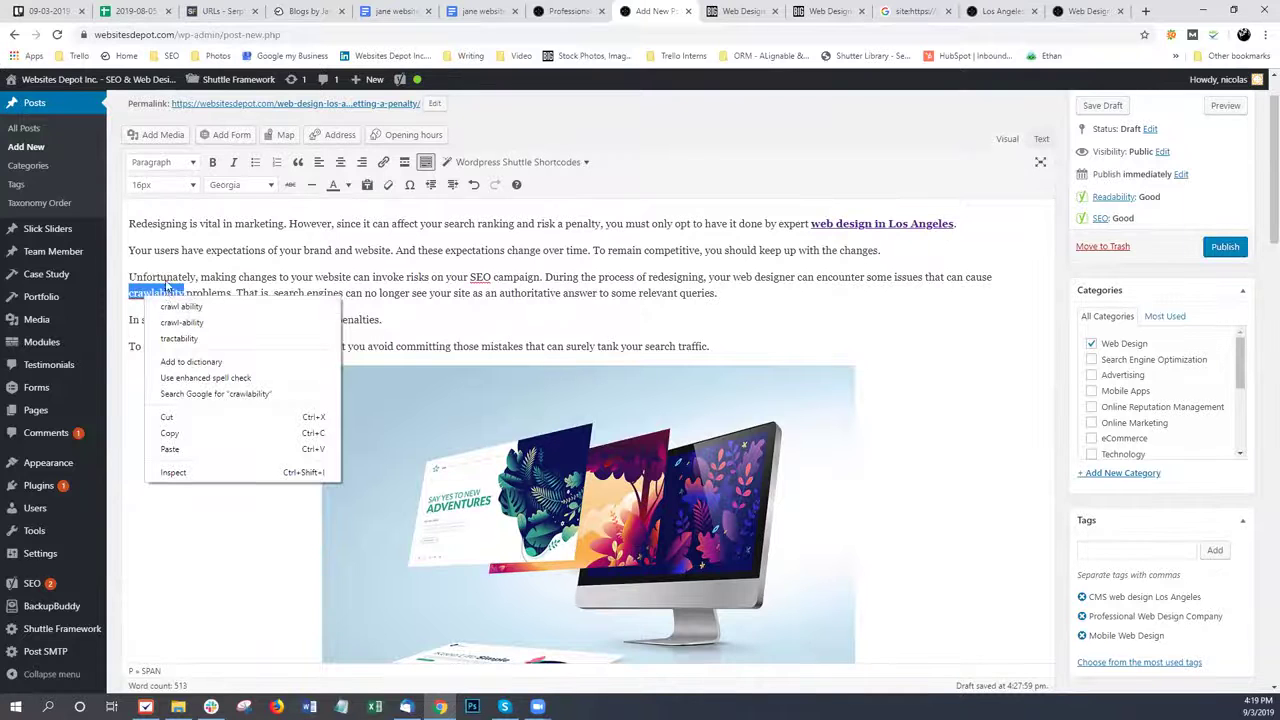
left_click(167, 285)
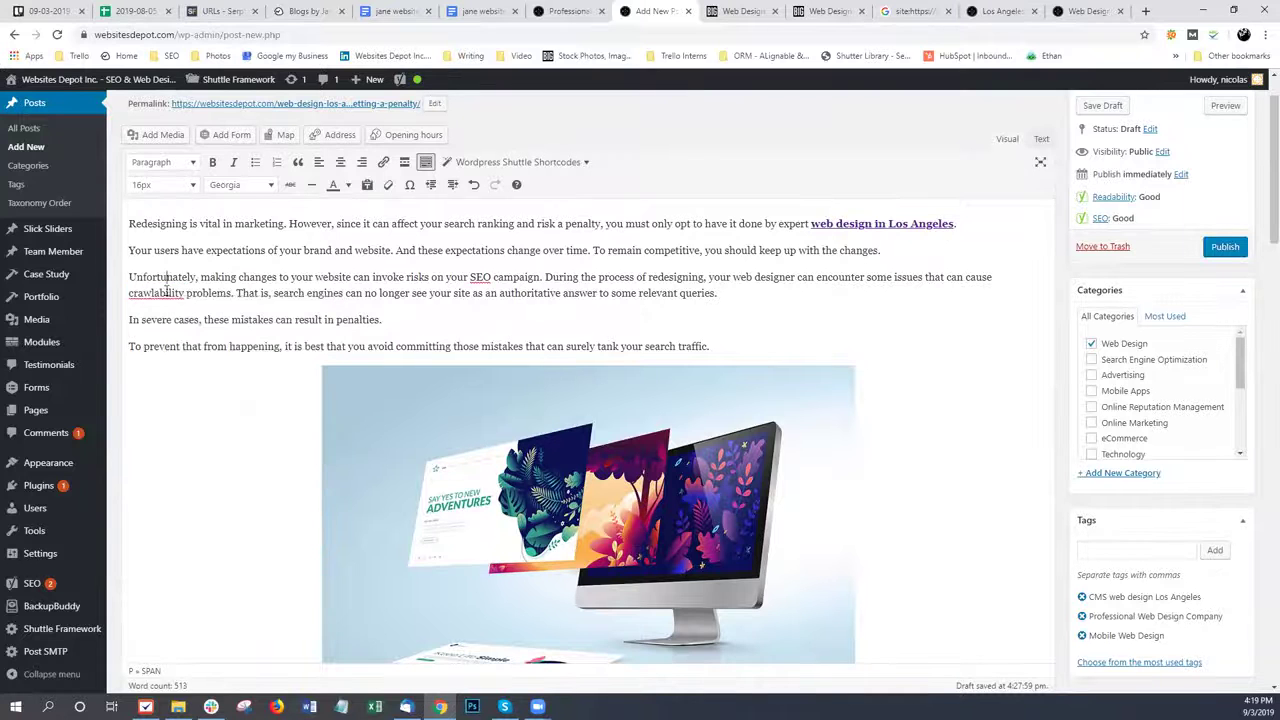
Copy the word "crawlability" from the post's third paragraph and search Google for it in a new tab
left_click_drag(185, 292, 121, 291)
key("ctrl+c")
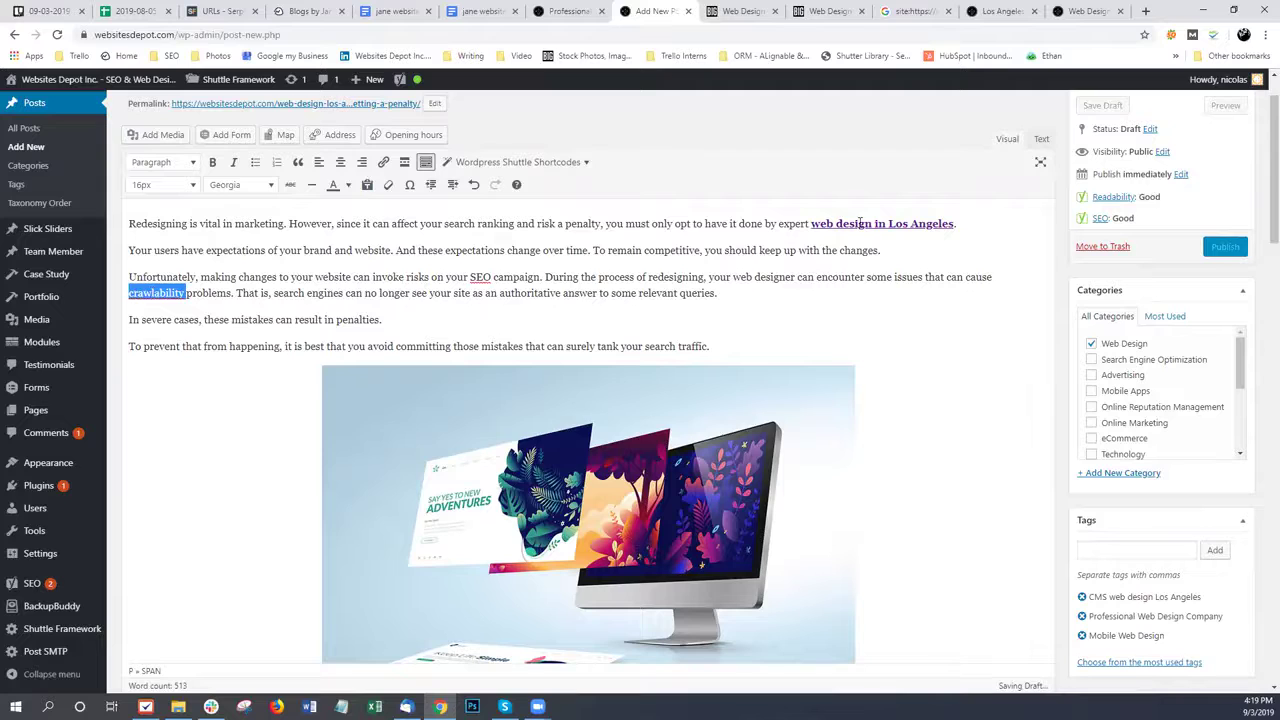
left_click(1146, 11)
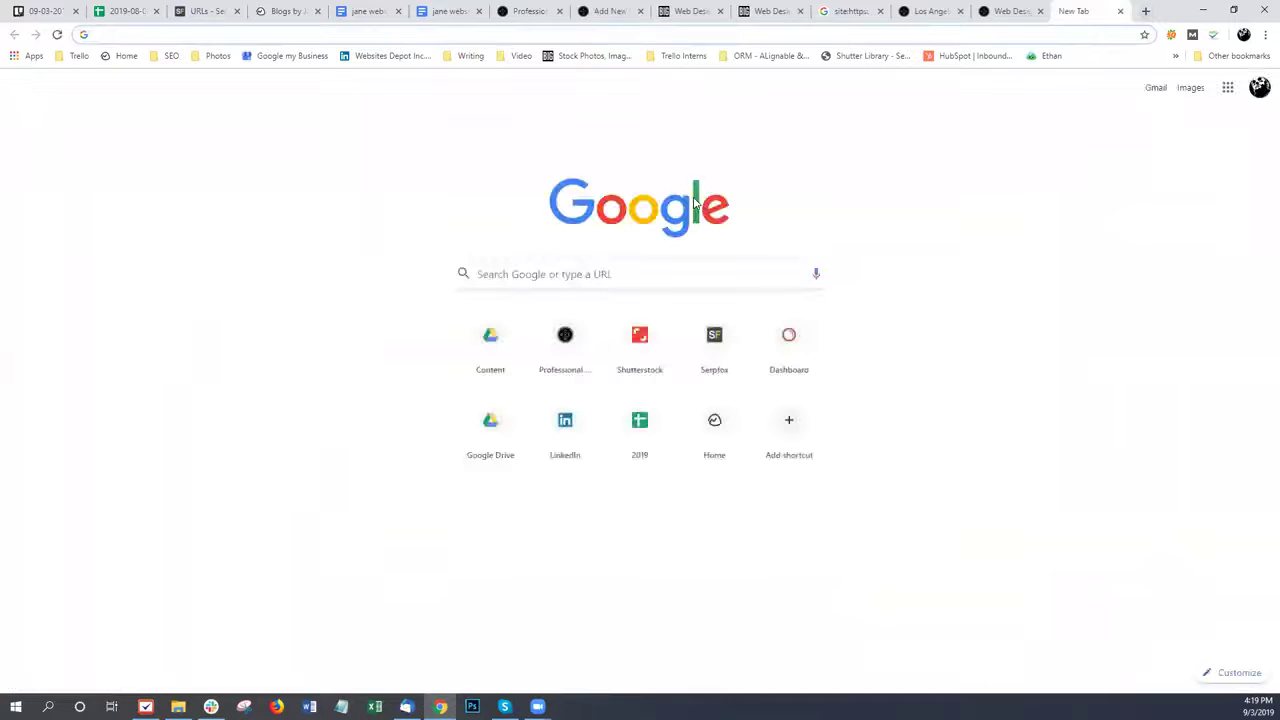
key("ctrl+v")
key("Return")
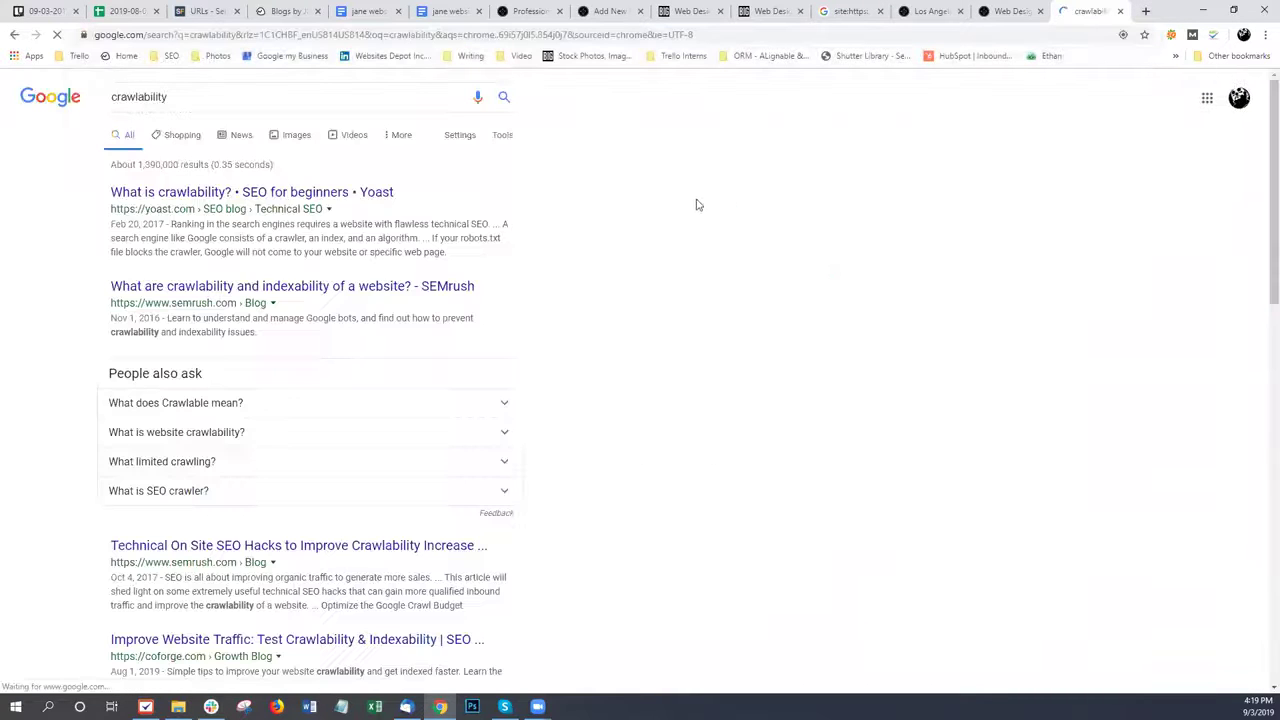
Open Yoast's "What is crawlability?" search result in its own tab and copy the article's URL
middle_click(296, 195)
left_click(1092, 11)
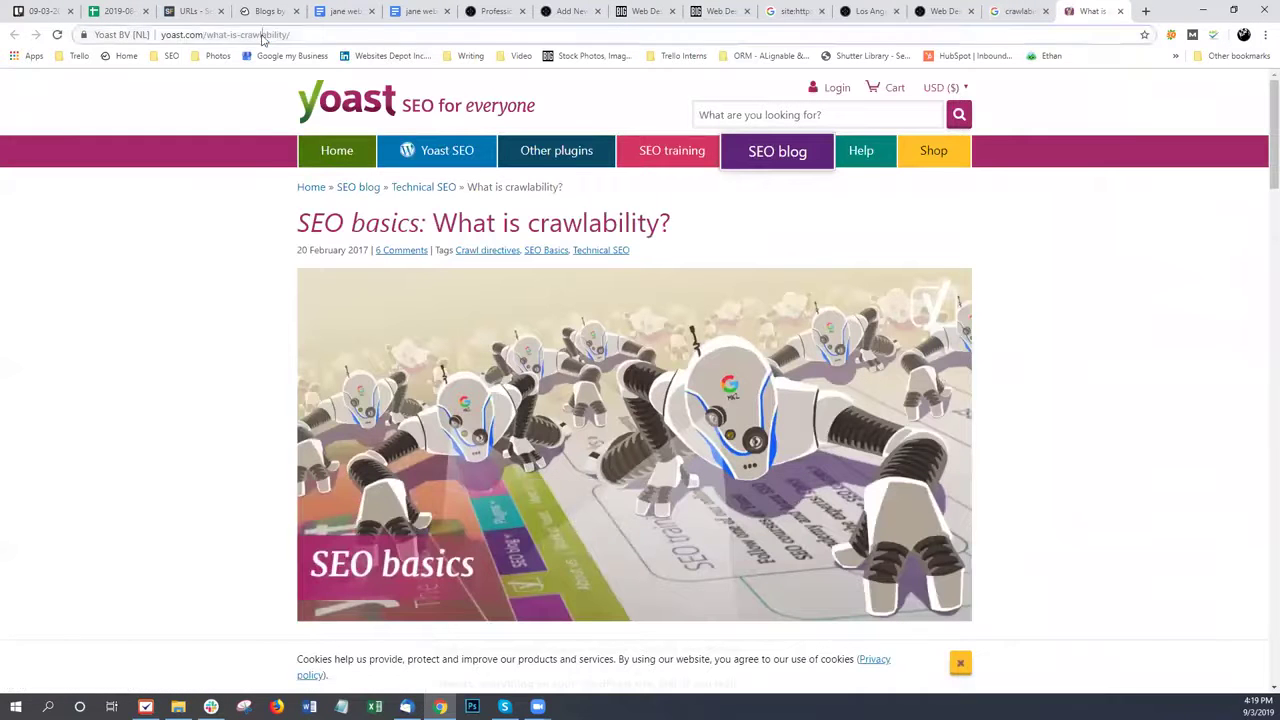
left_click(262, 35)
key("ctrl+c")
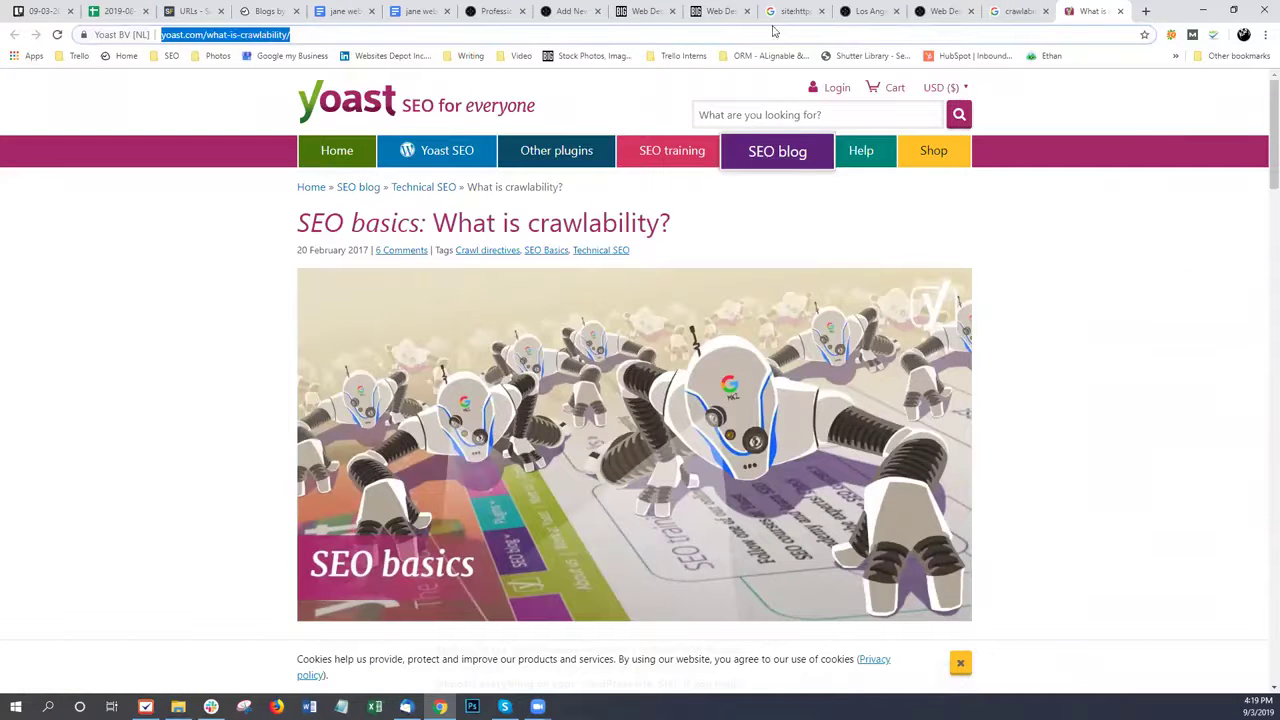
left_click(652, 14)
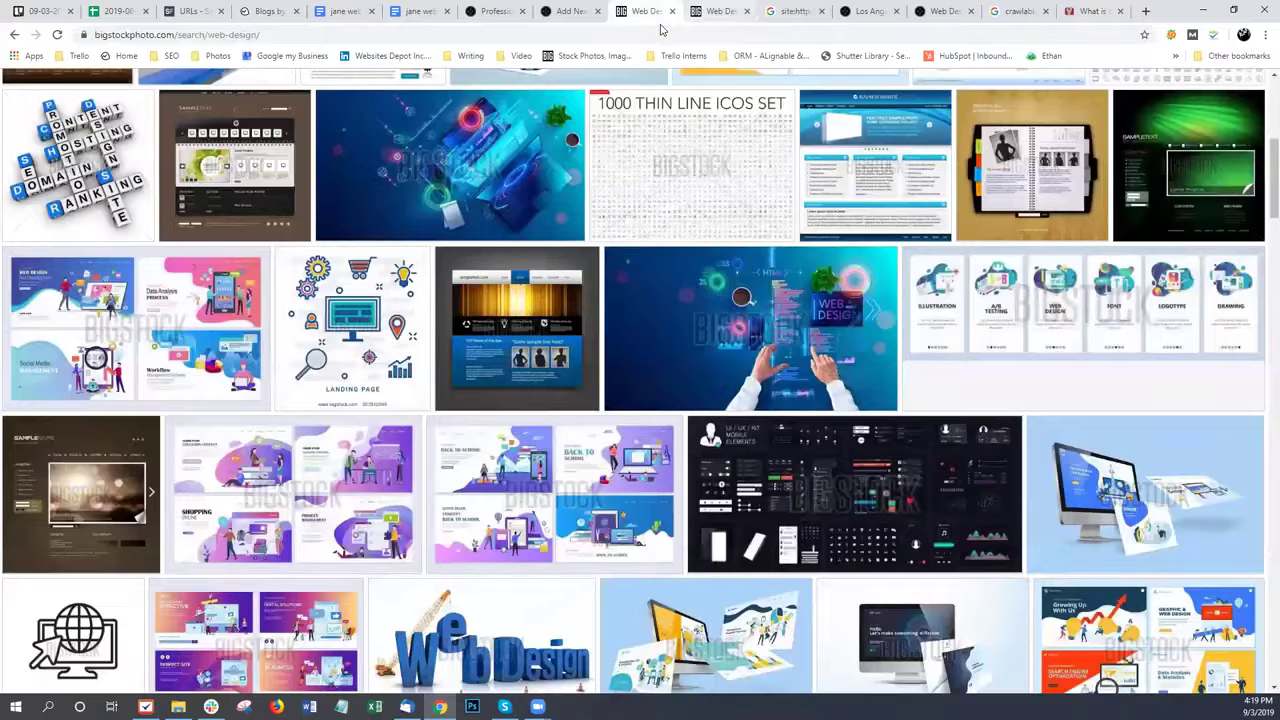
left_click(573, 14)
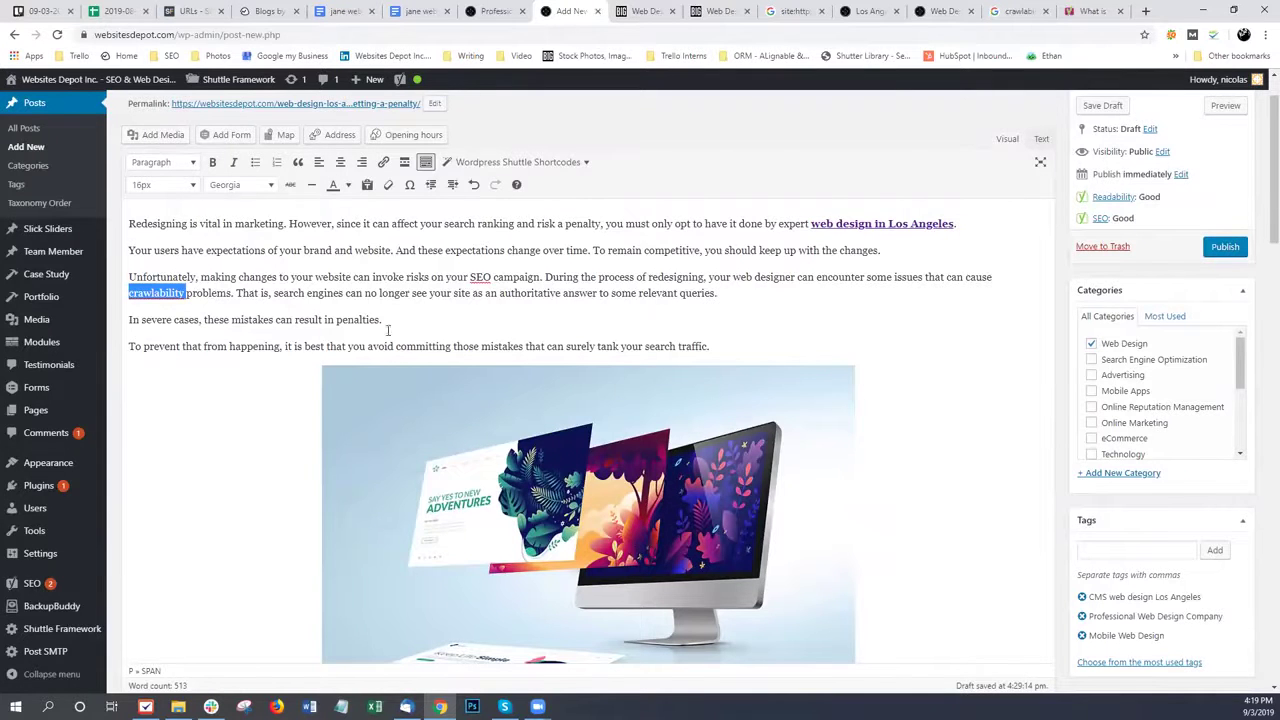
left_click(243, 300)
left_click_drag(154, 291, 129, 292)
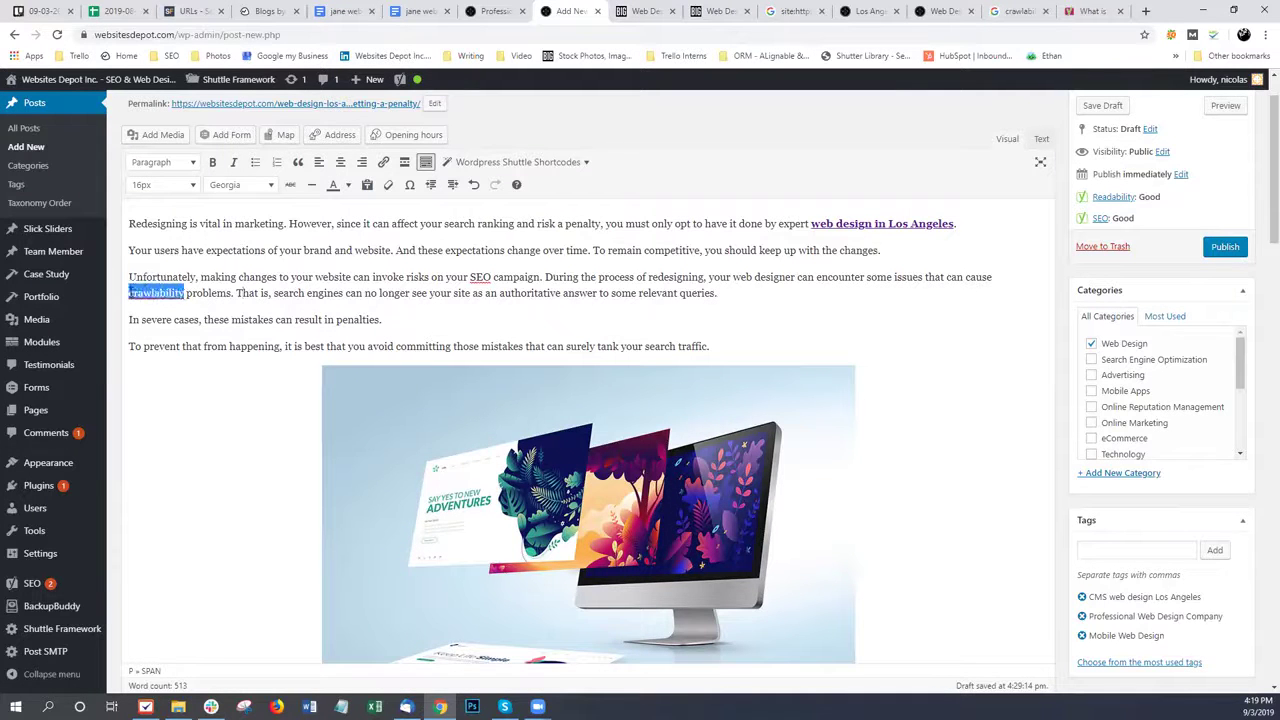
left_click(383, 162)
key("ctrl+v")
left_click(362, 318)
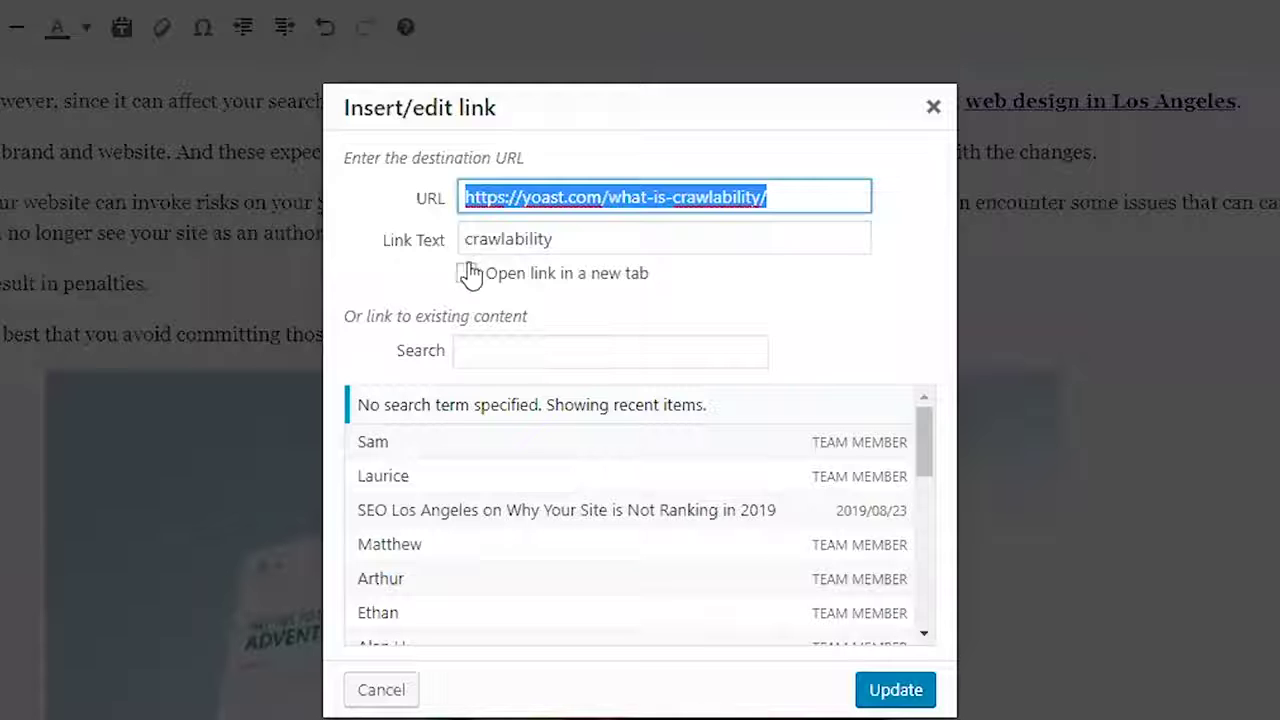
left_click(548, 314)
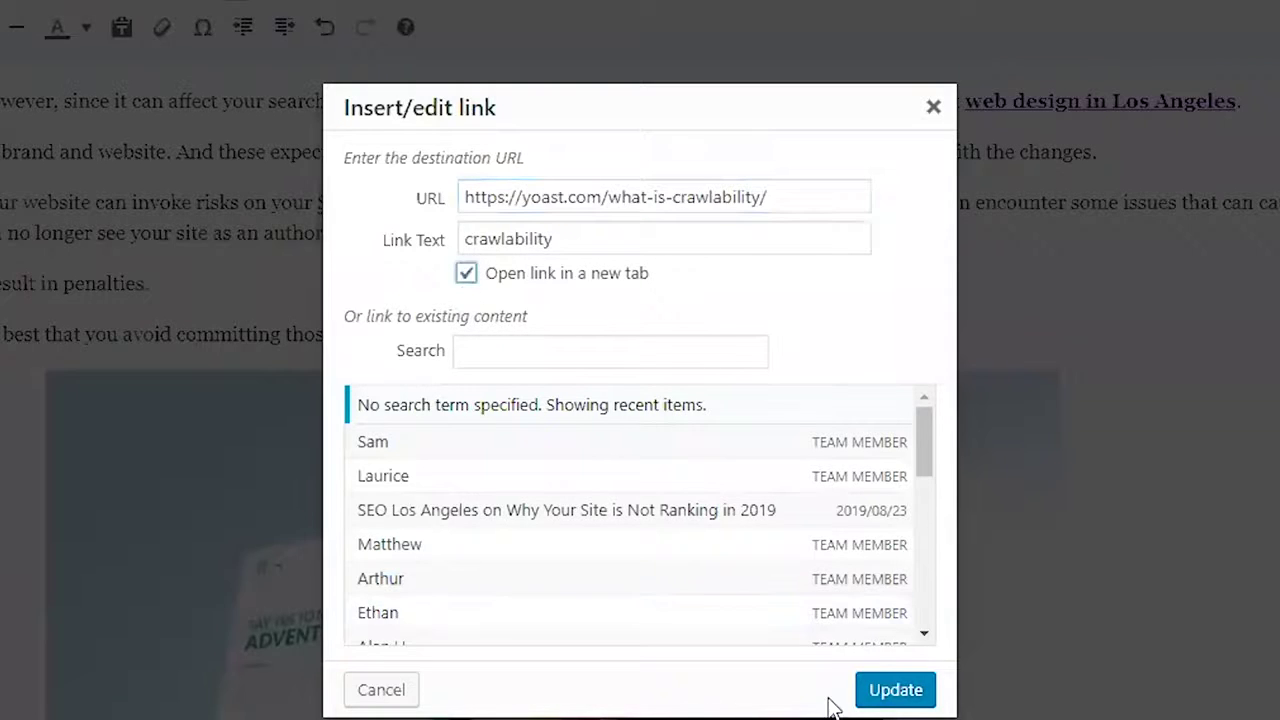
left_click(884, 690)
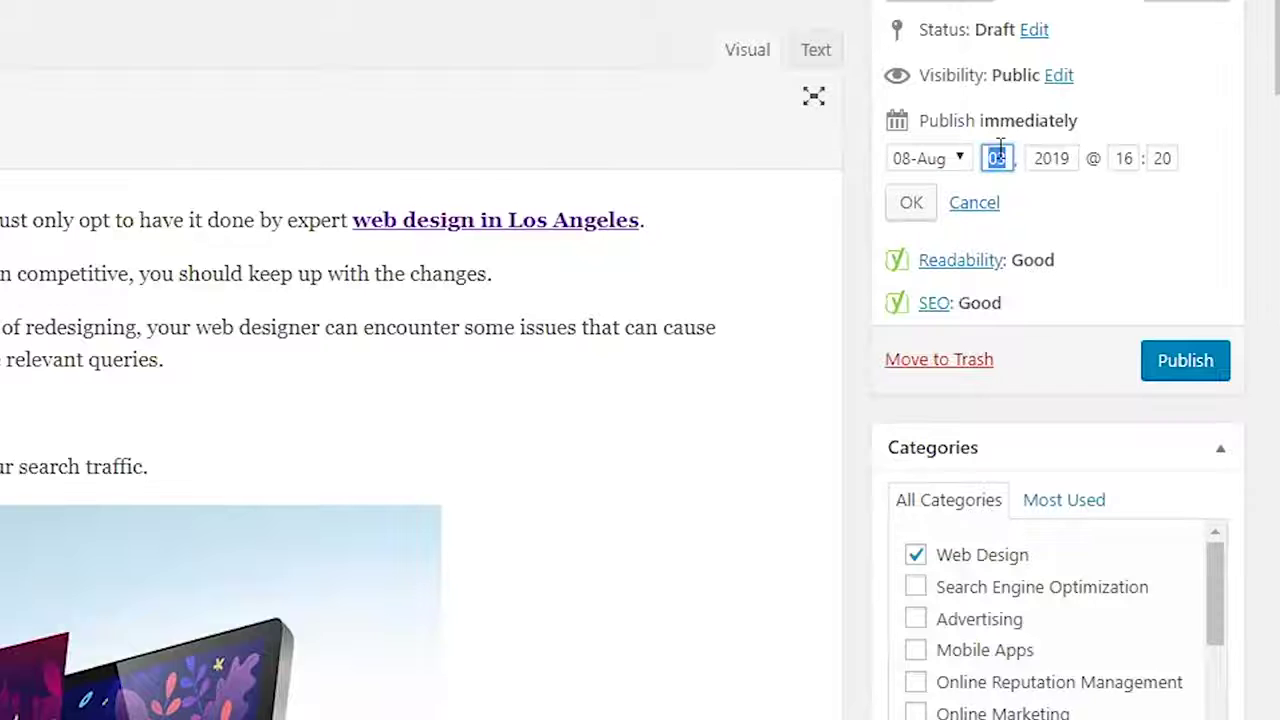
Set the post's publish date to August 30, 2019 and publish the post
left_click(998, 157)
key("Tab")
key("Tab")
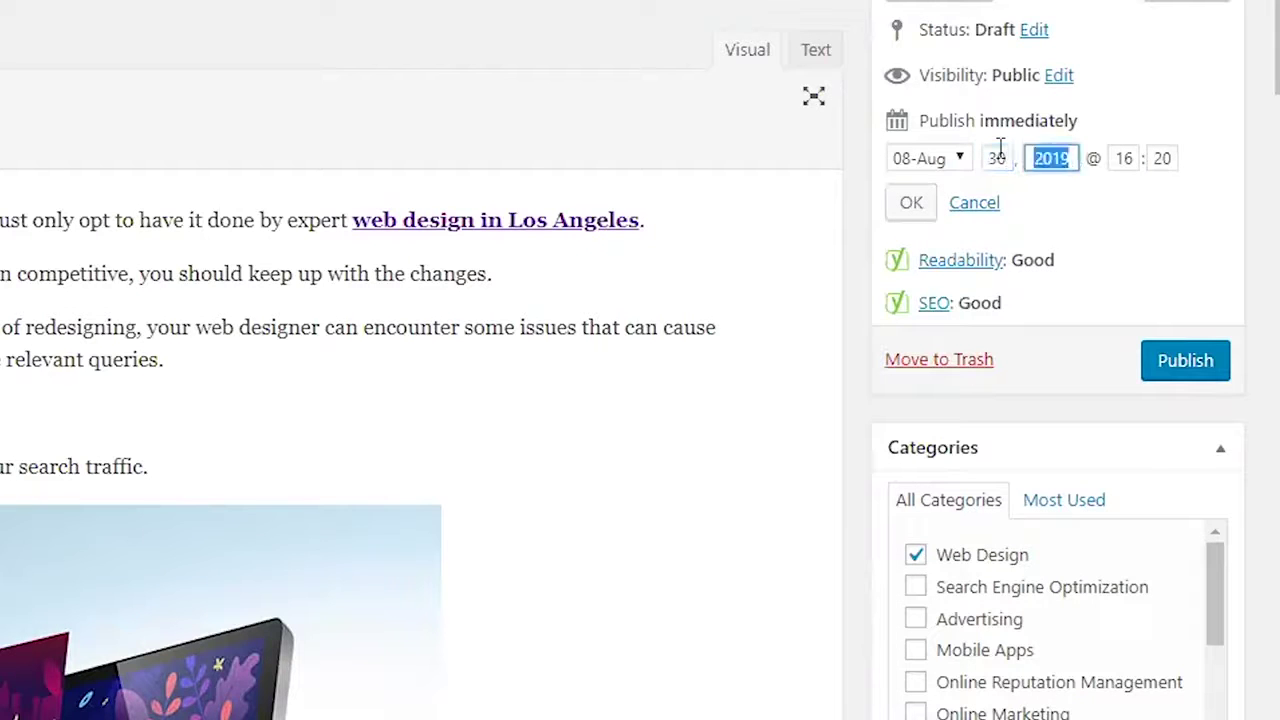
left_click(914, 203)
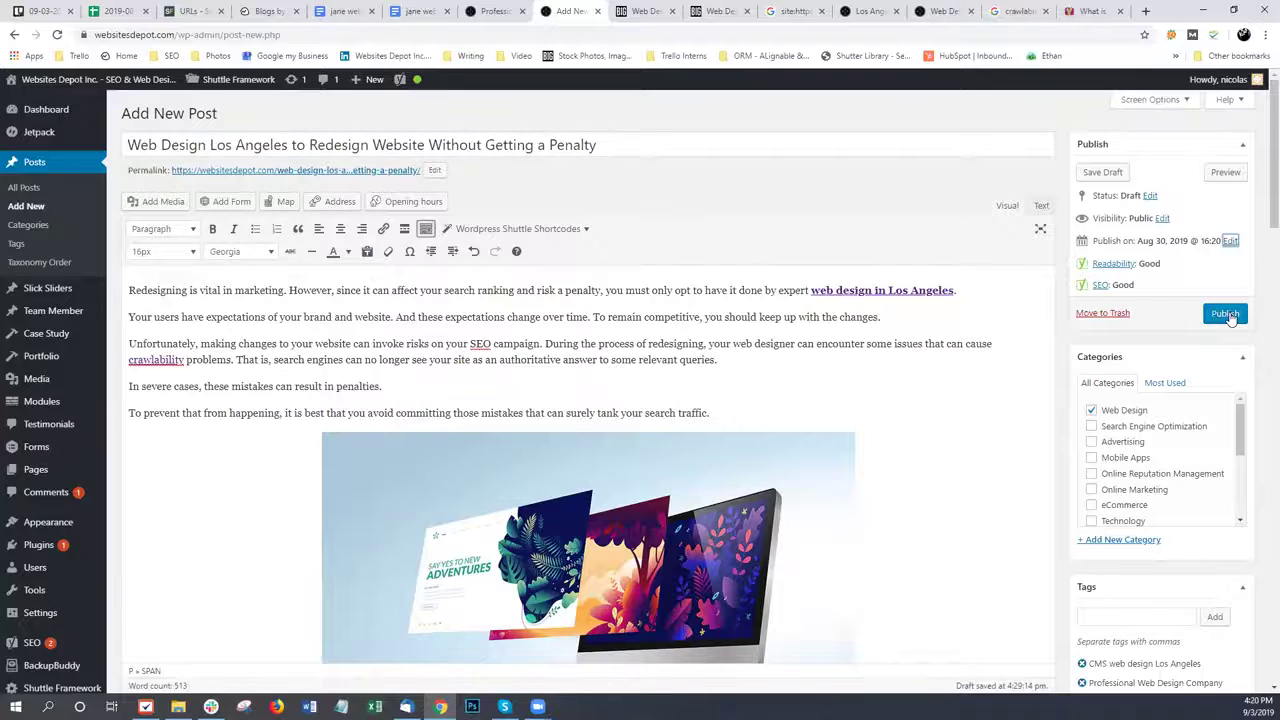
left_click(1187, 268)
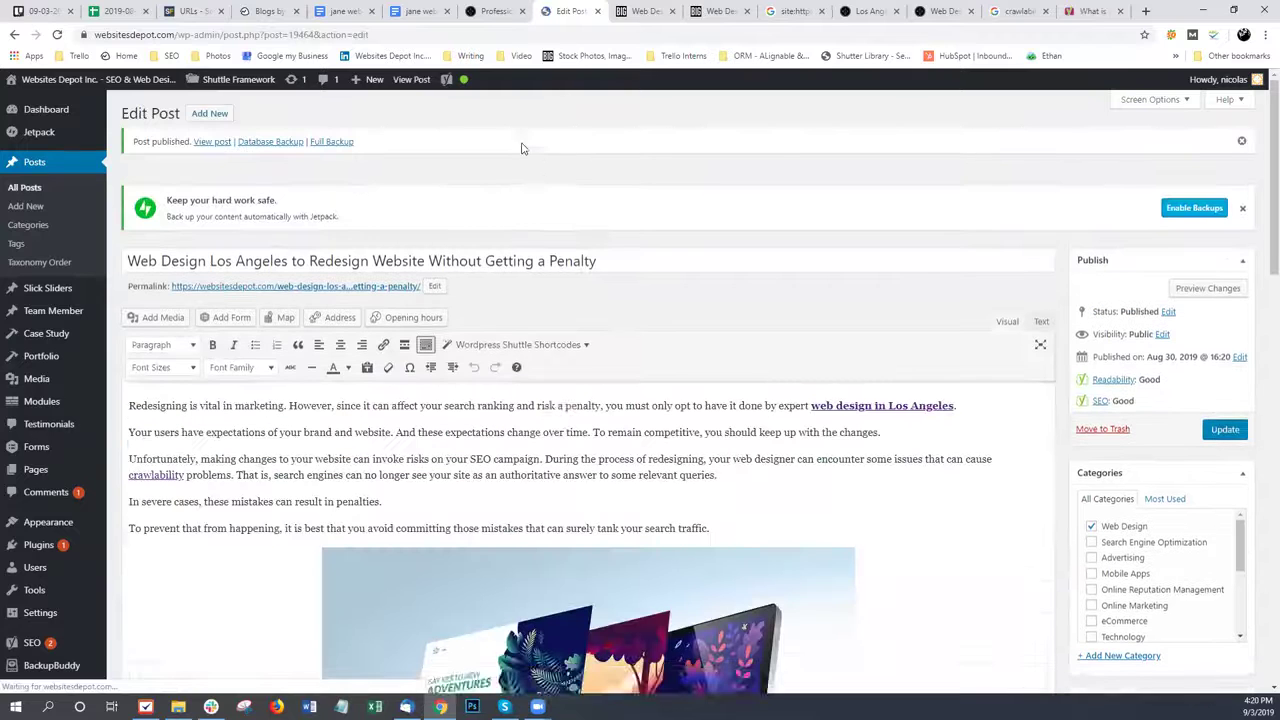
Quick-edit the newly published post in the posts list to assign it to the author of the neighbouring posts
left_click(478, 13)
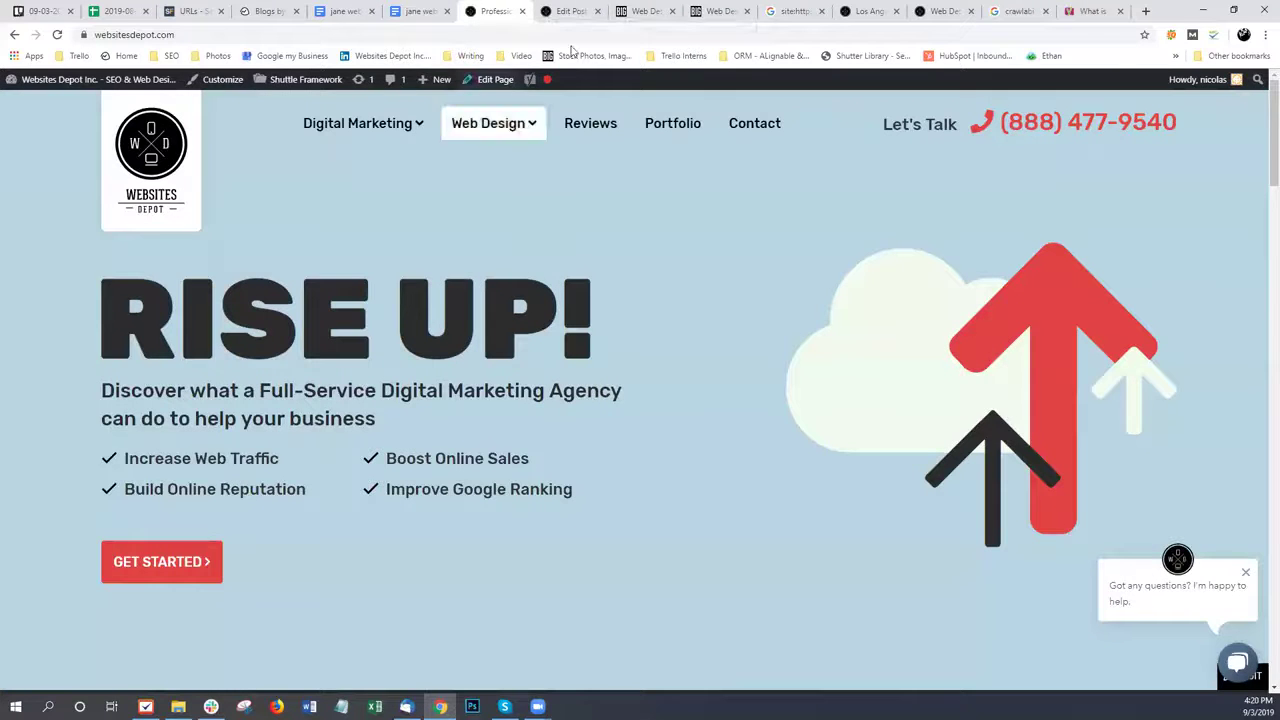
left_click(565, 13)
left_click(45, 161)
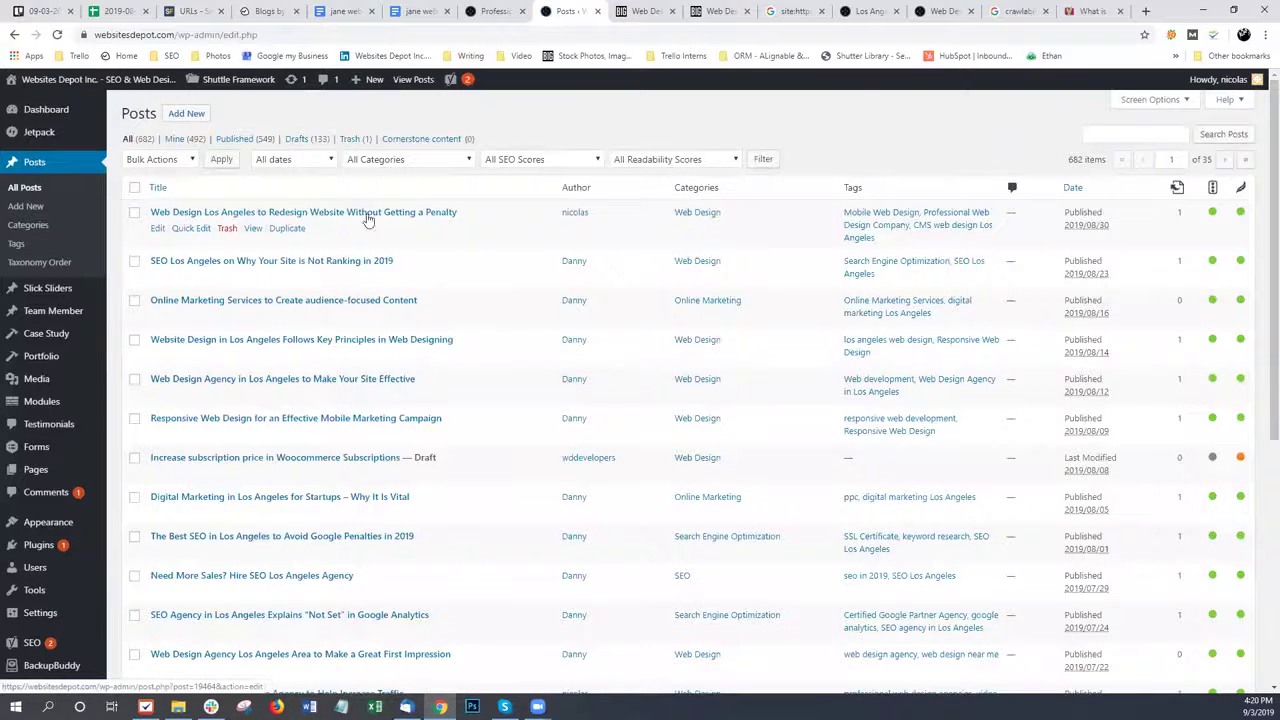
left_click(190, 230)
left_click(236, 299)
left_click(242, 318)
left_click(1226, 352)
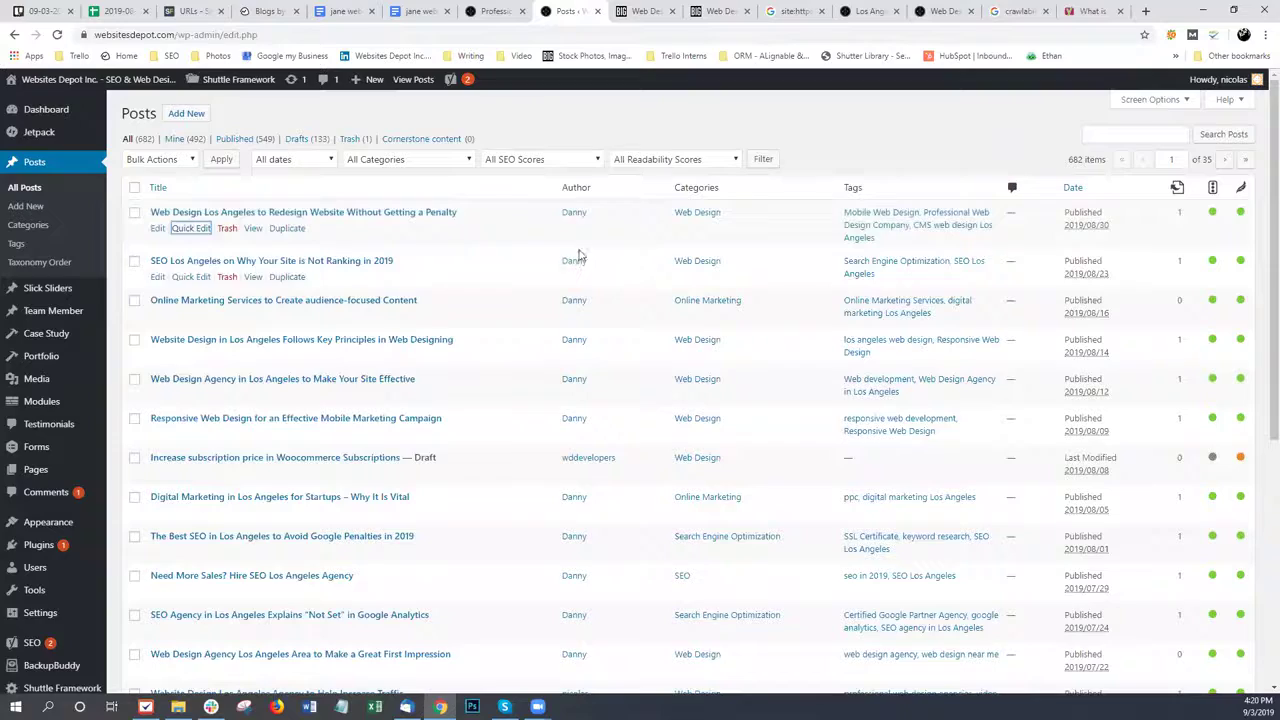
View the published post on the live site and check its images, links, author, date and tags
left_click_drag(597, 214, 549, 217)
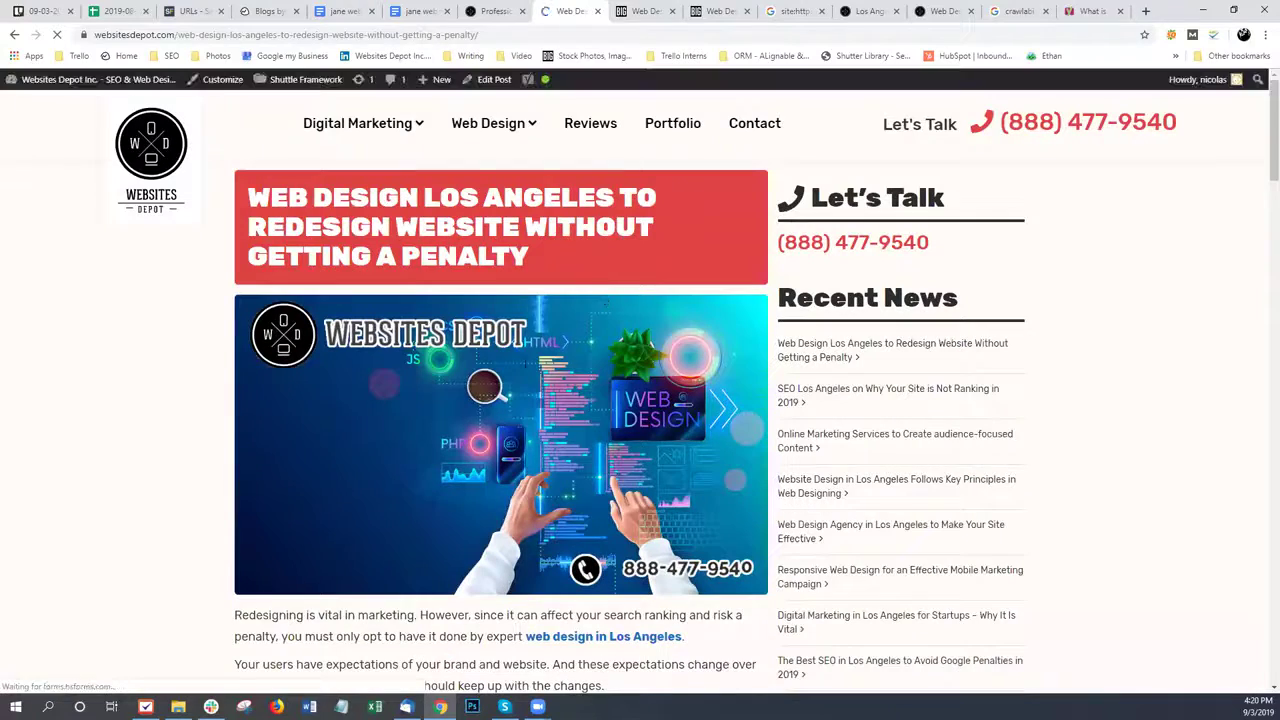
scroll(412, 285, "down", 3)
scroll(412, 285, "down", 12)
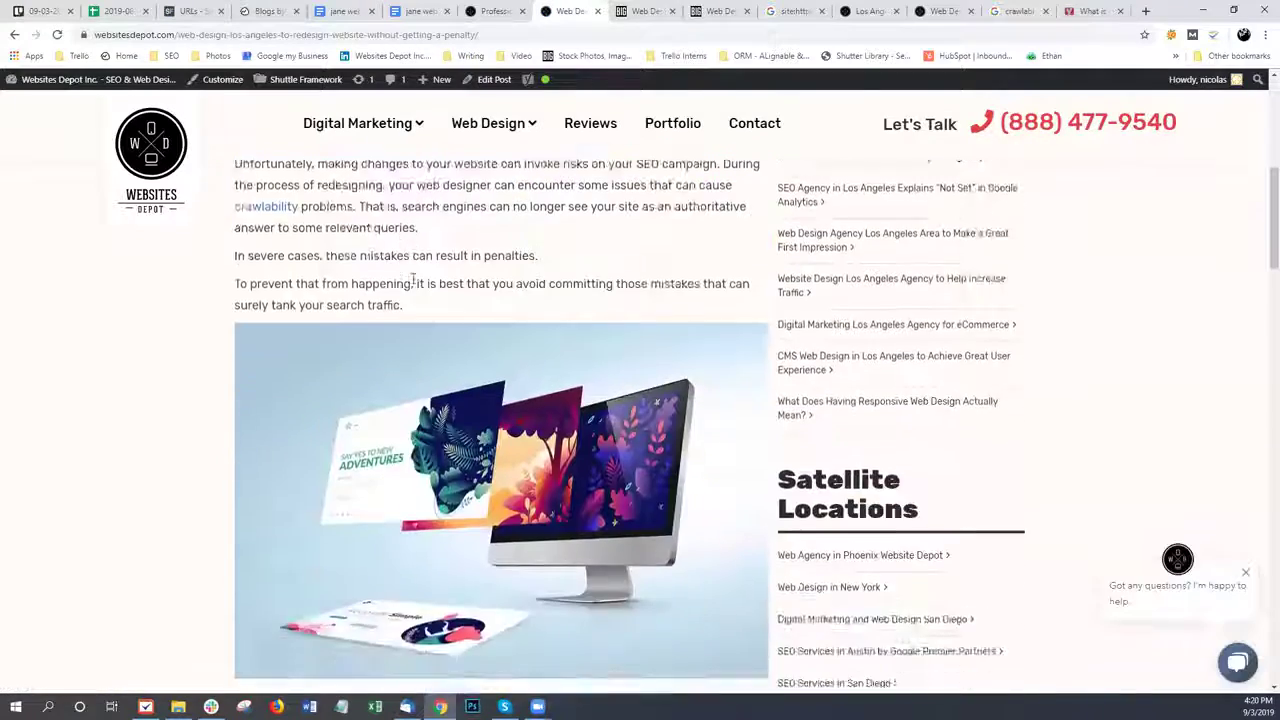
scroll(412, 280, "down", 5)
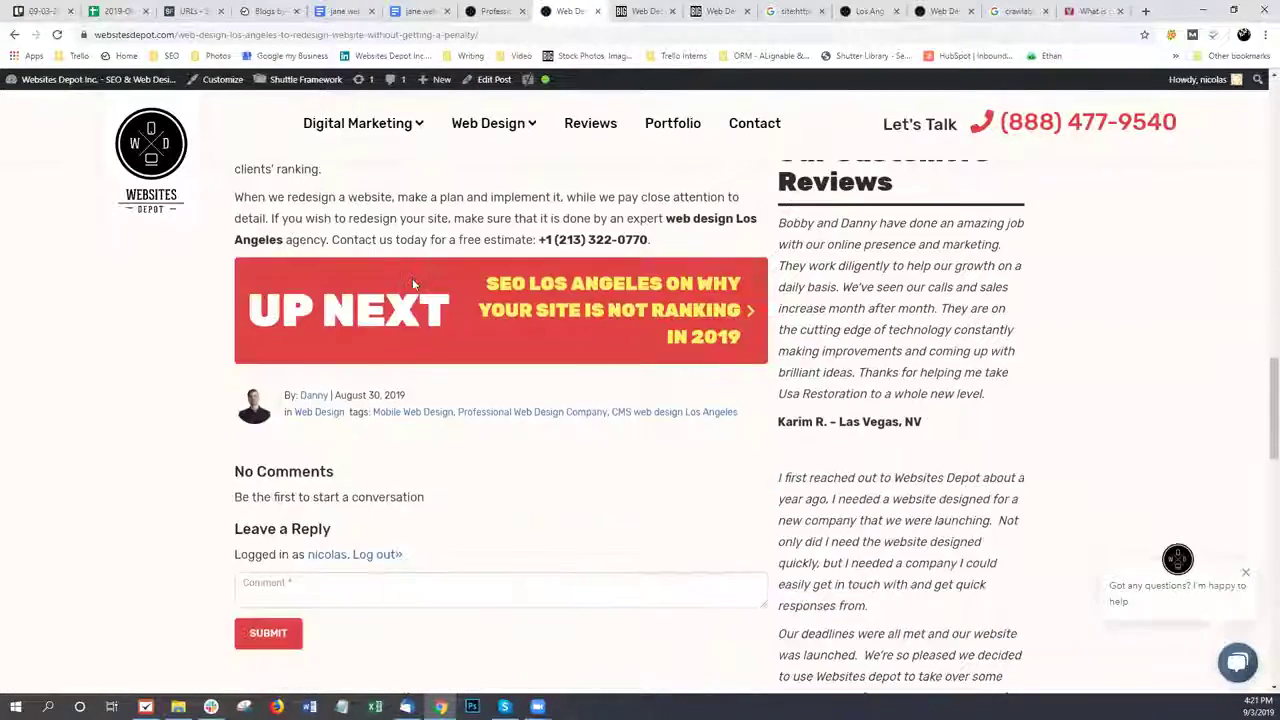